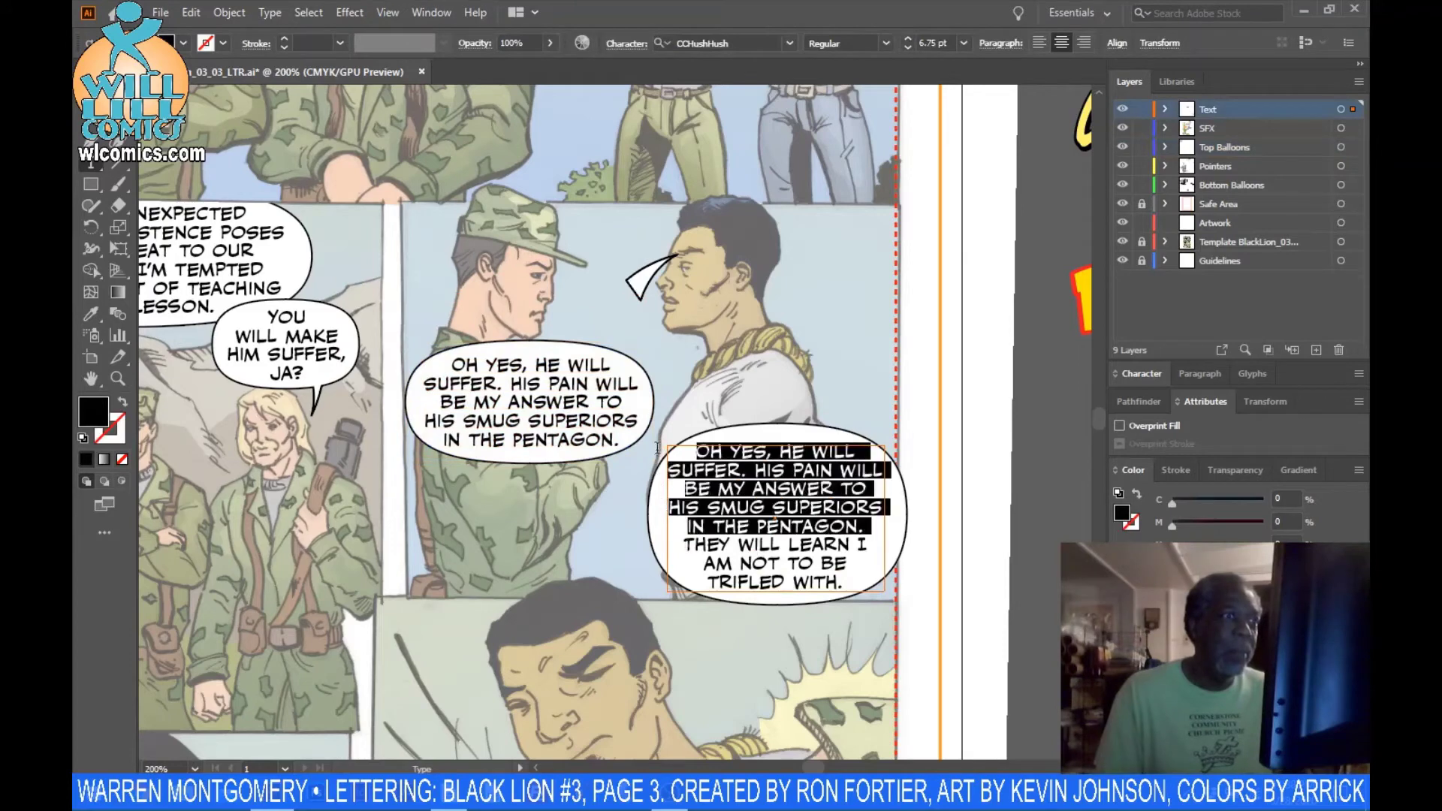
- Remove the repeated text before "THEY WILL LEARN I AM NOT TO BE TRIFLED WITH." in the second panel 3 balloon and narrow its text frame
key(BackSpace)
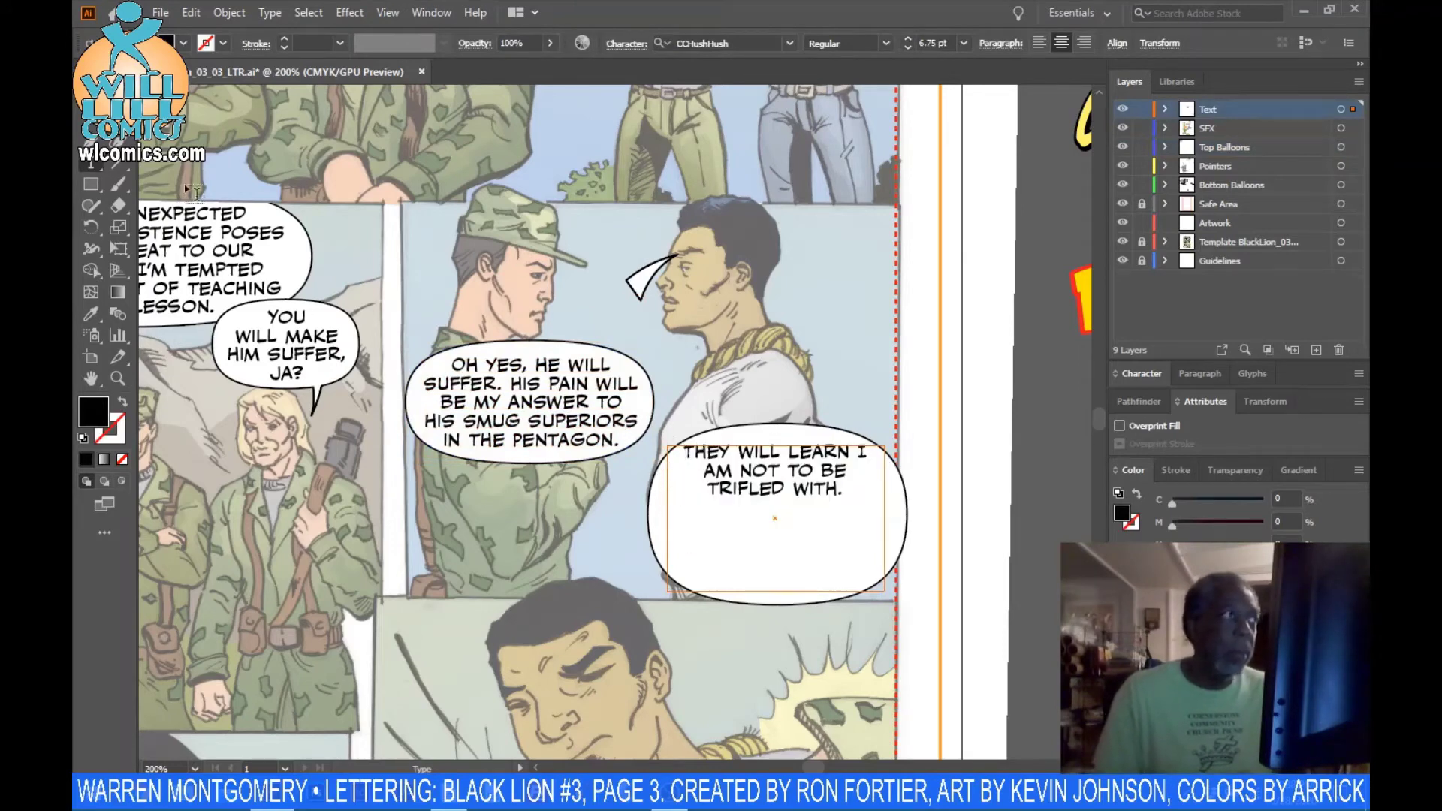
key(Escape)
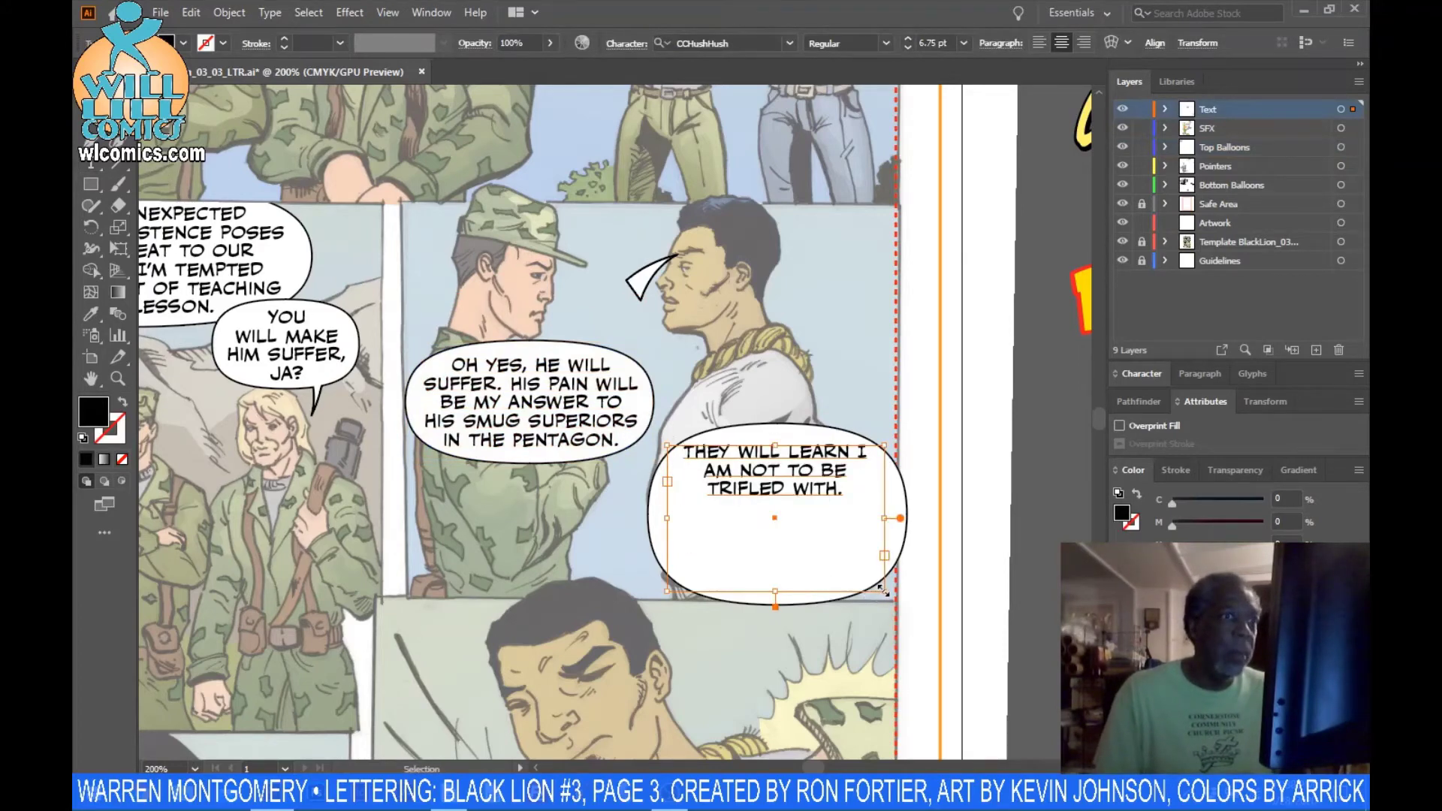
drag(883, 591, 824, 577)
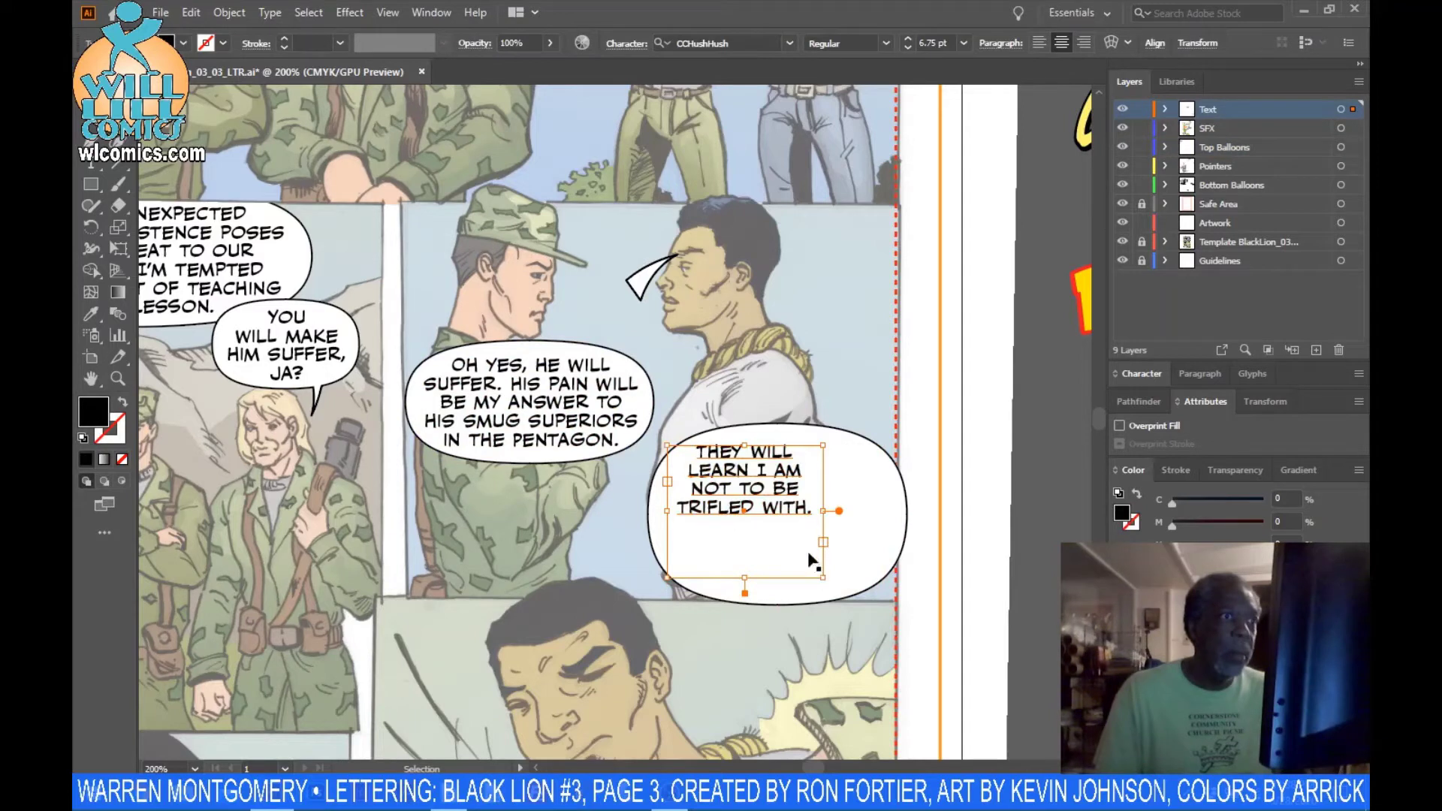
- Break the line after "THEY" in the second balloon's text and shorten the text frame to just below the last line
double_click(756, 460)
key(Return)
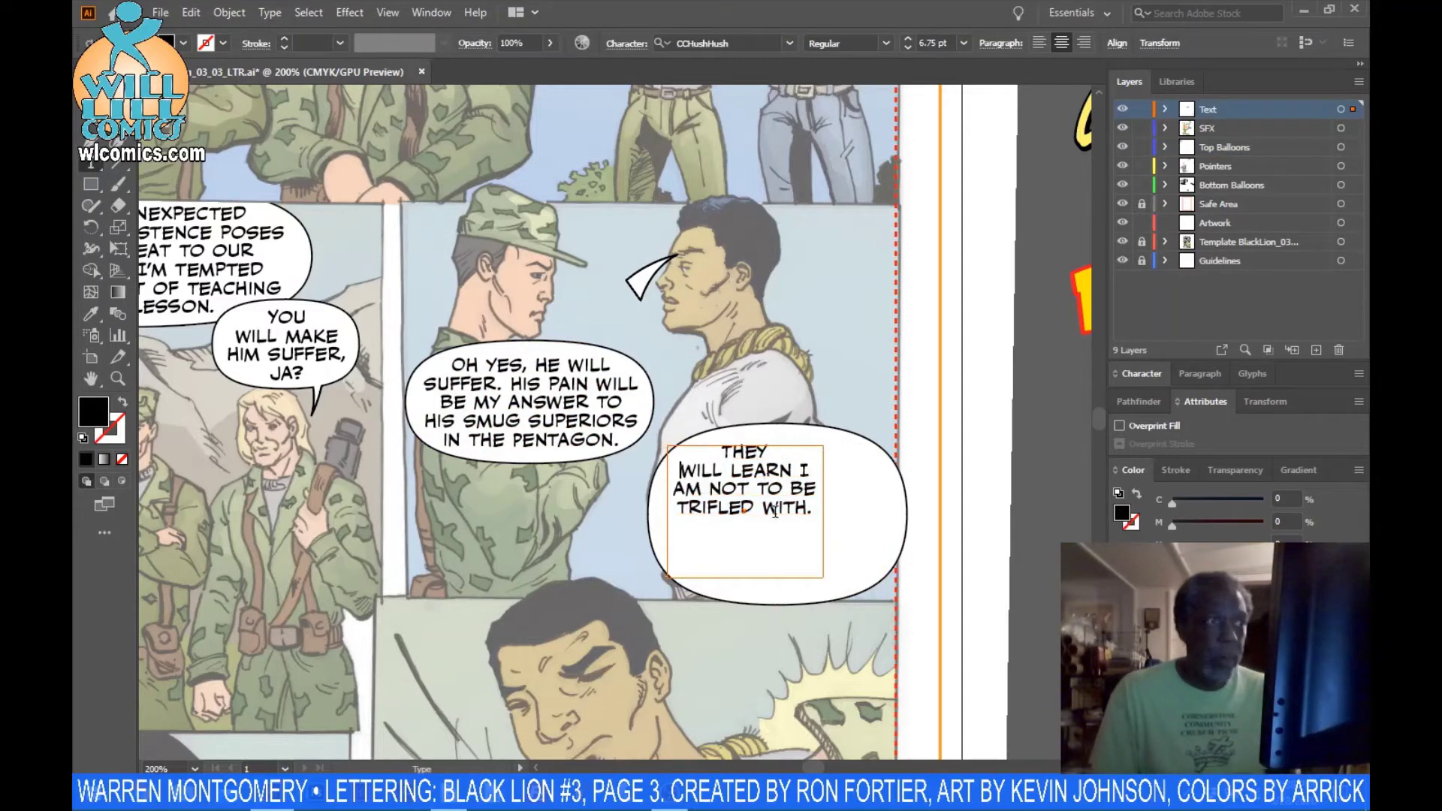
key(Escape)
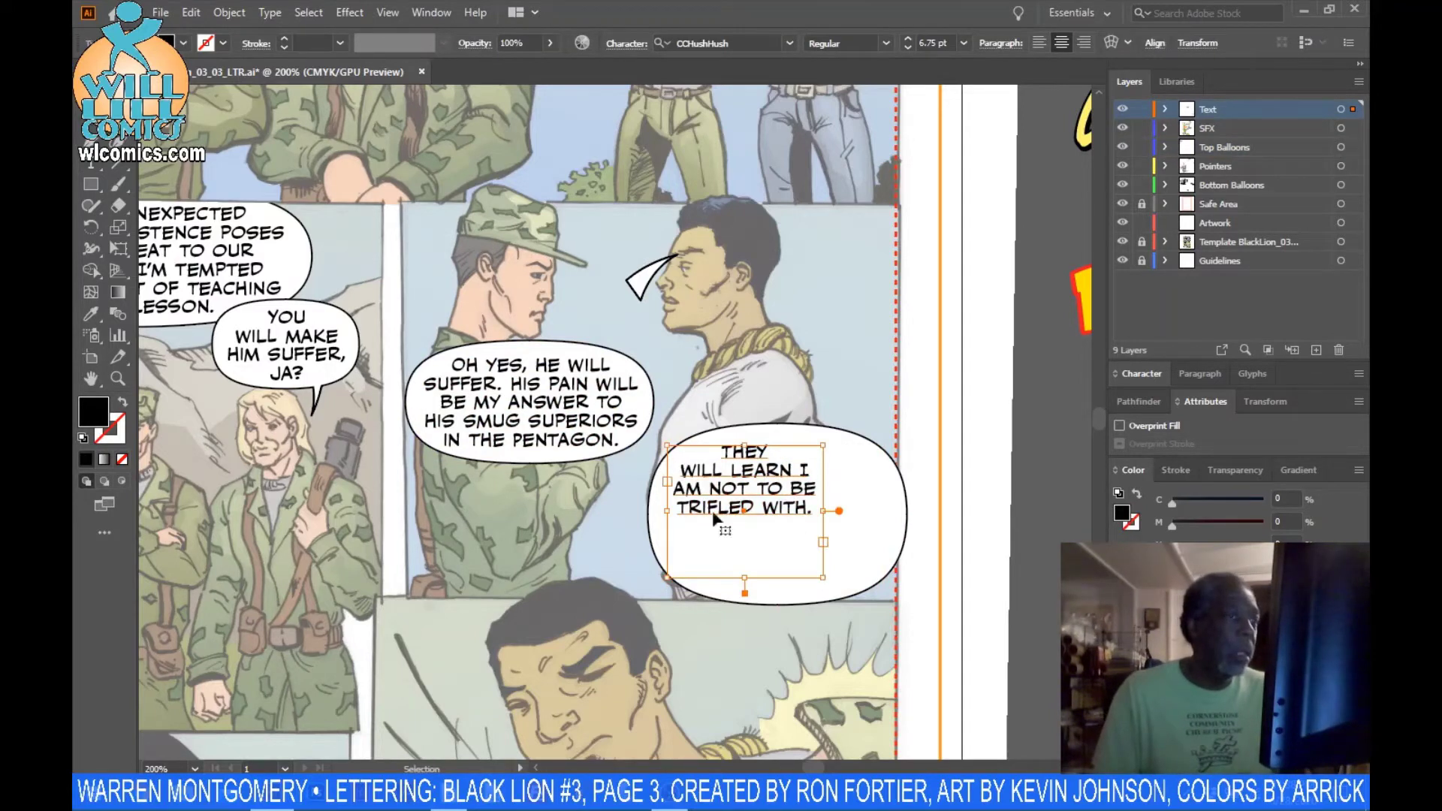
drag(741, 578, 740, 527)
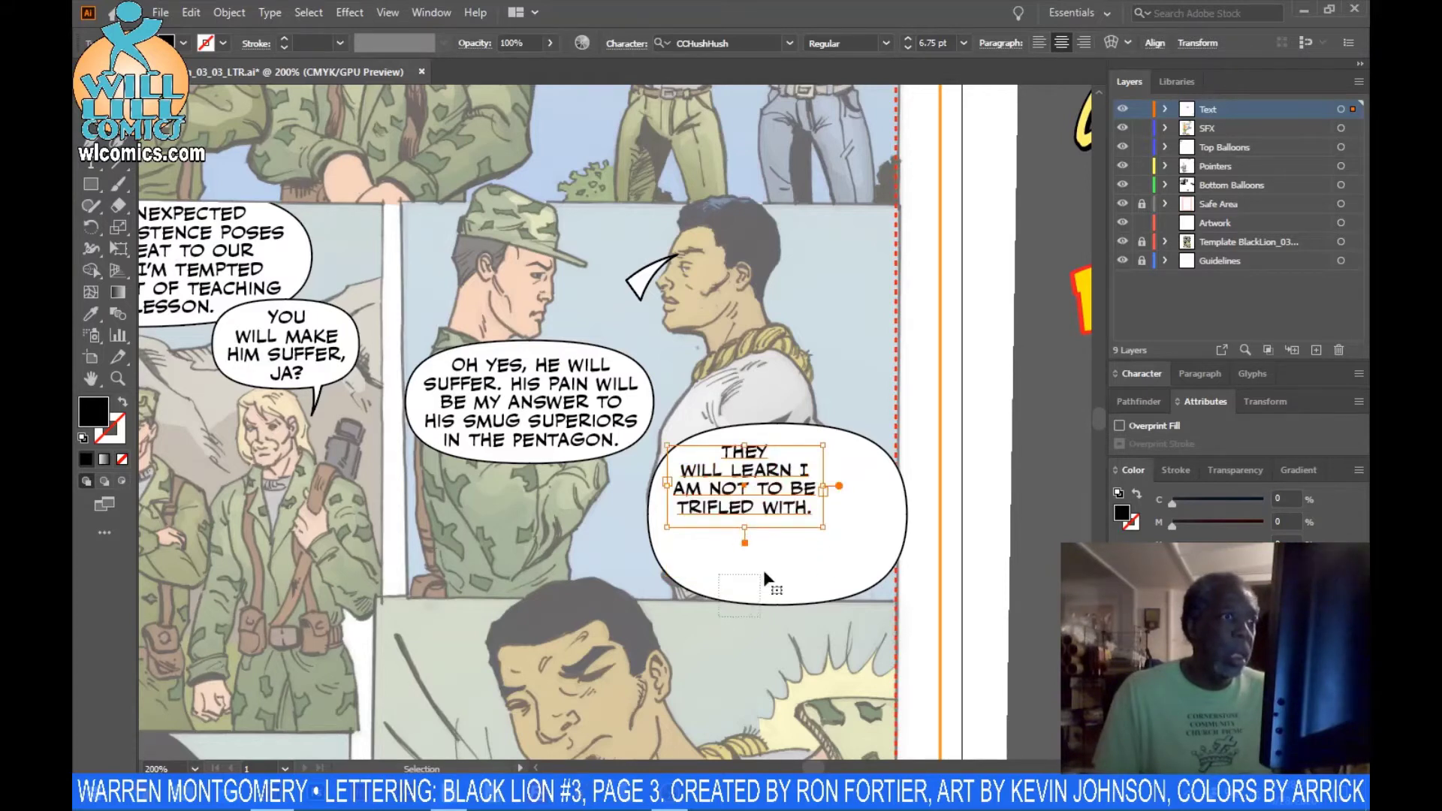
- Shrink the second balloon's shape so it fits closely around the "THEY WILL LEARN" text
click(885, 591)
drag(906, 605, 836, 533)
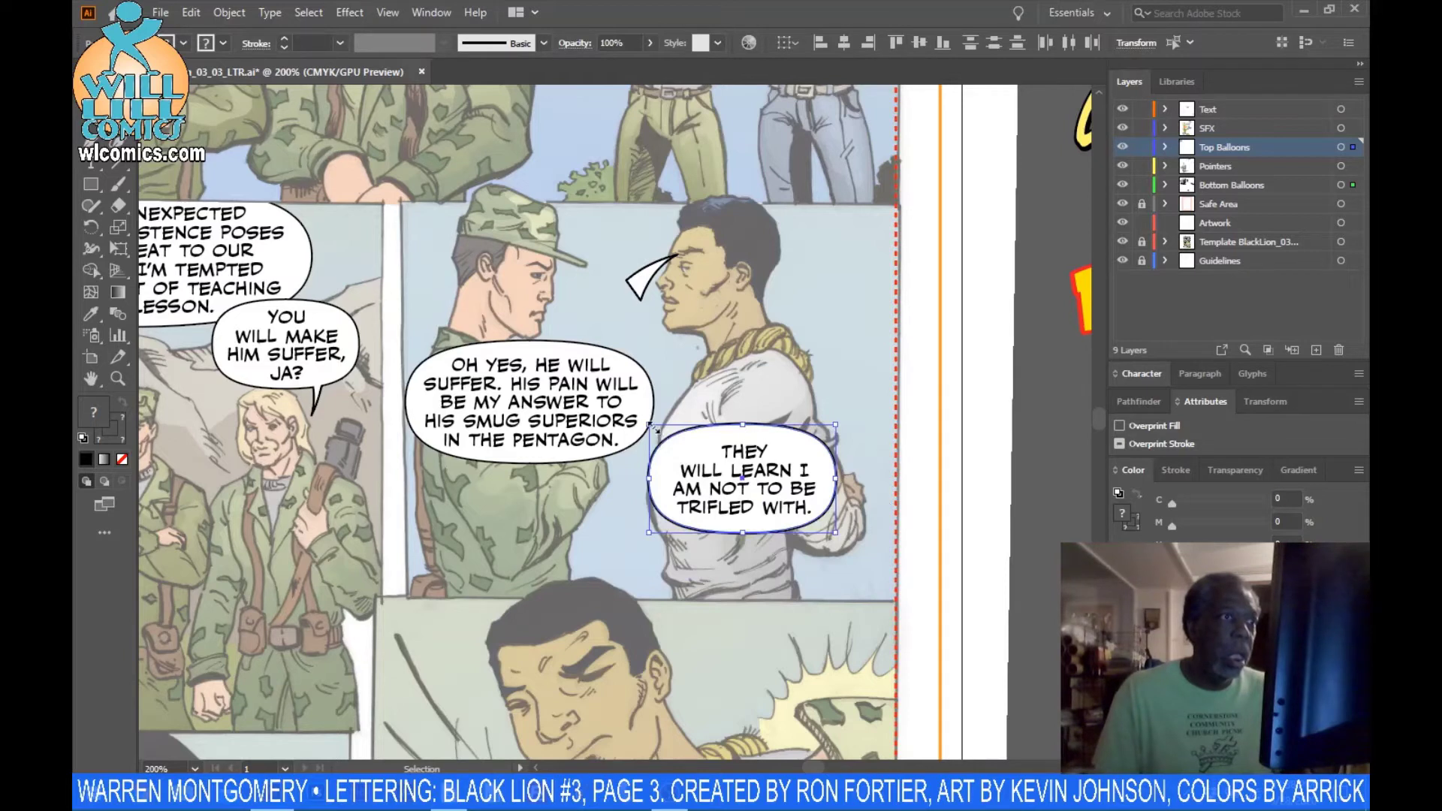
drag(650, 427, 654, 435)
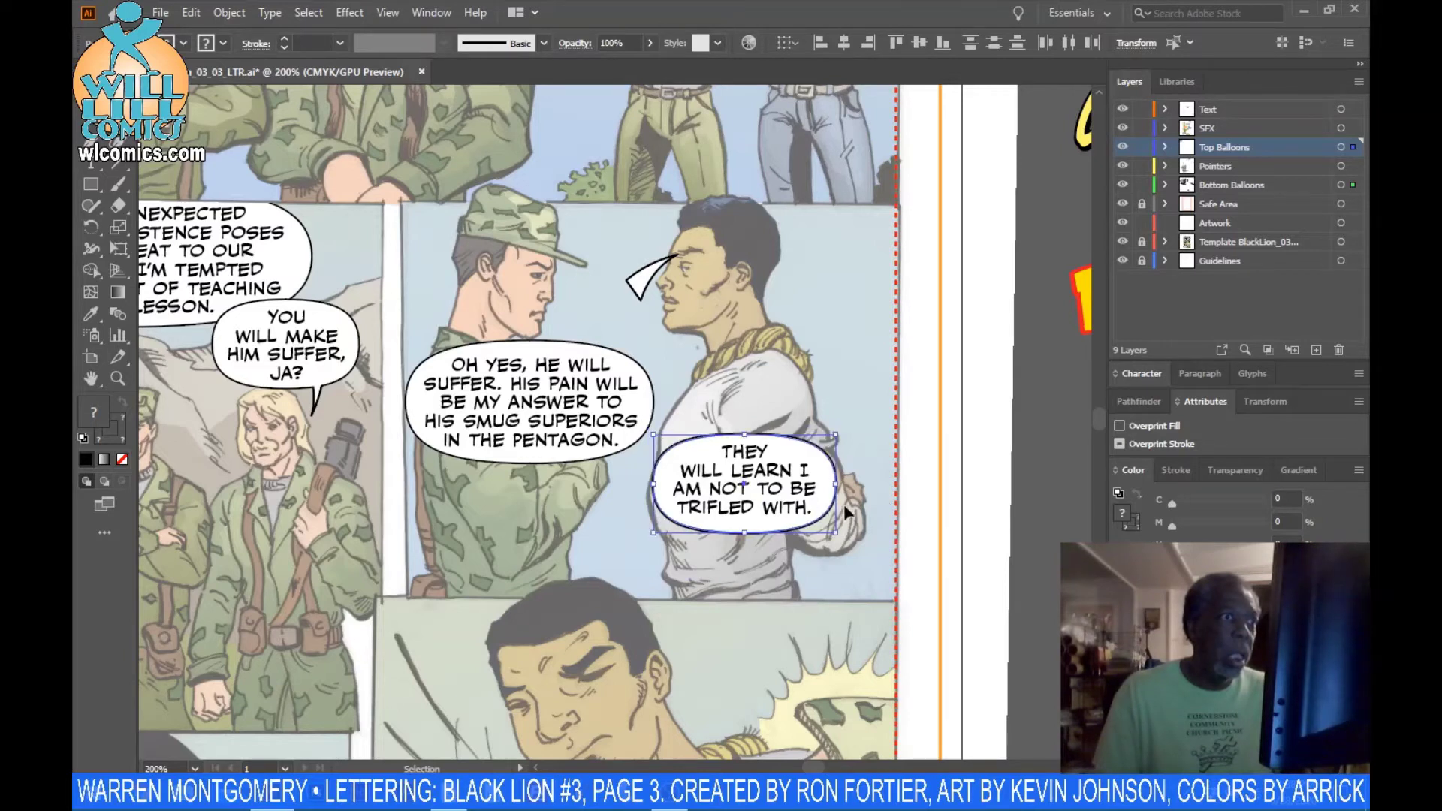
- Move both panel 3 balloons with their text lower in the panel, with the second overlapping the first balloon's lower corner
shift+click(750, 489)
drag(749, 490, 652, 533)
drag(524, 391, 531, 440)
drag(708, 524, 772, 531)
drag(574, 453, 571, 504)
drag(747, 545, 758, 544)
- Place the loose pointer on the upper edge of the "OH YES" balloon, rotated and stretched toward the capped soldier's mouth
click(649, 374)
click(638, 287)
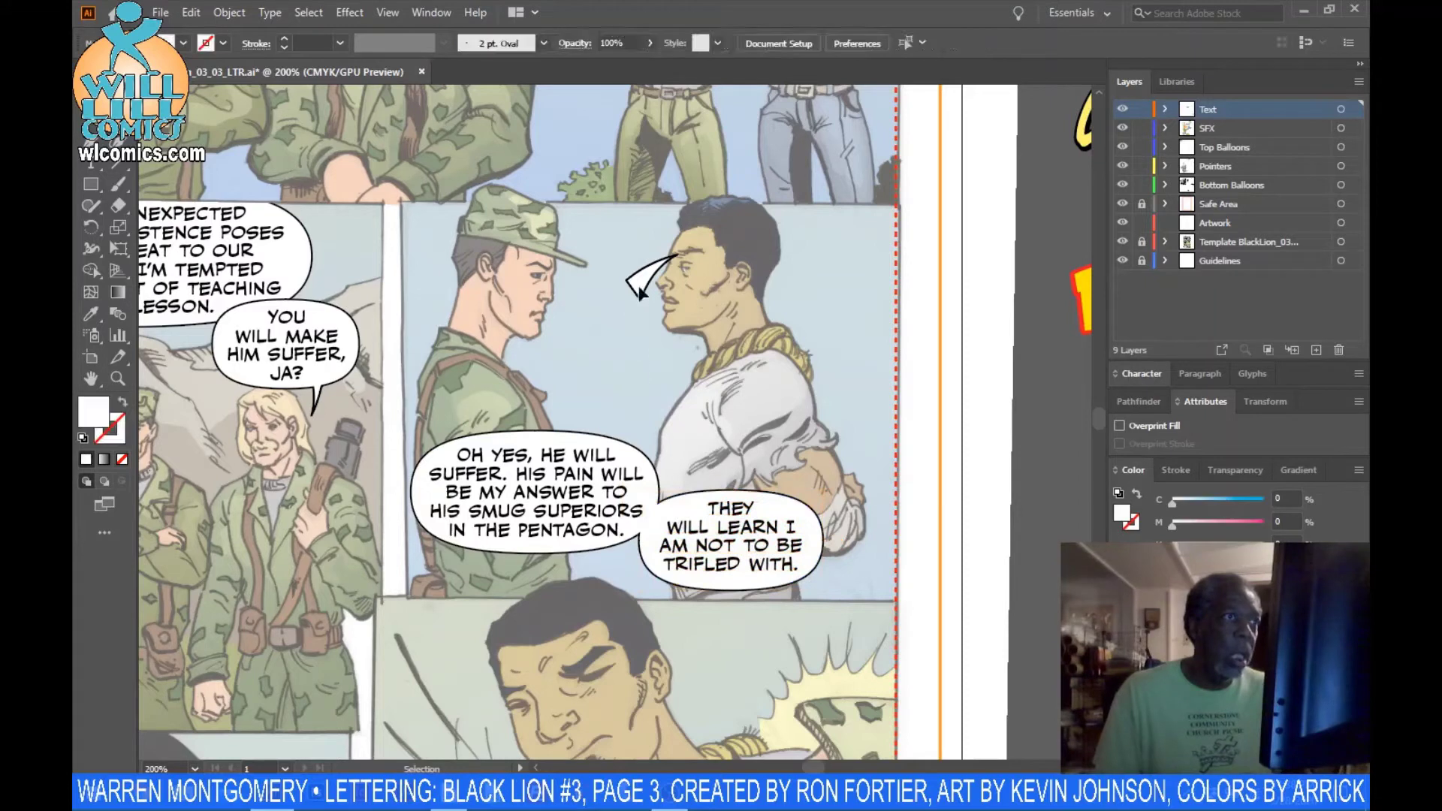
drag(573, 391, 588, 334)
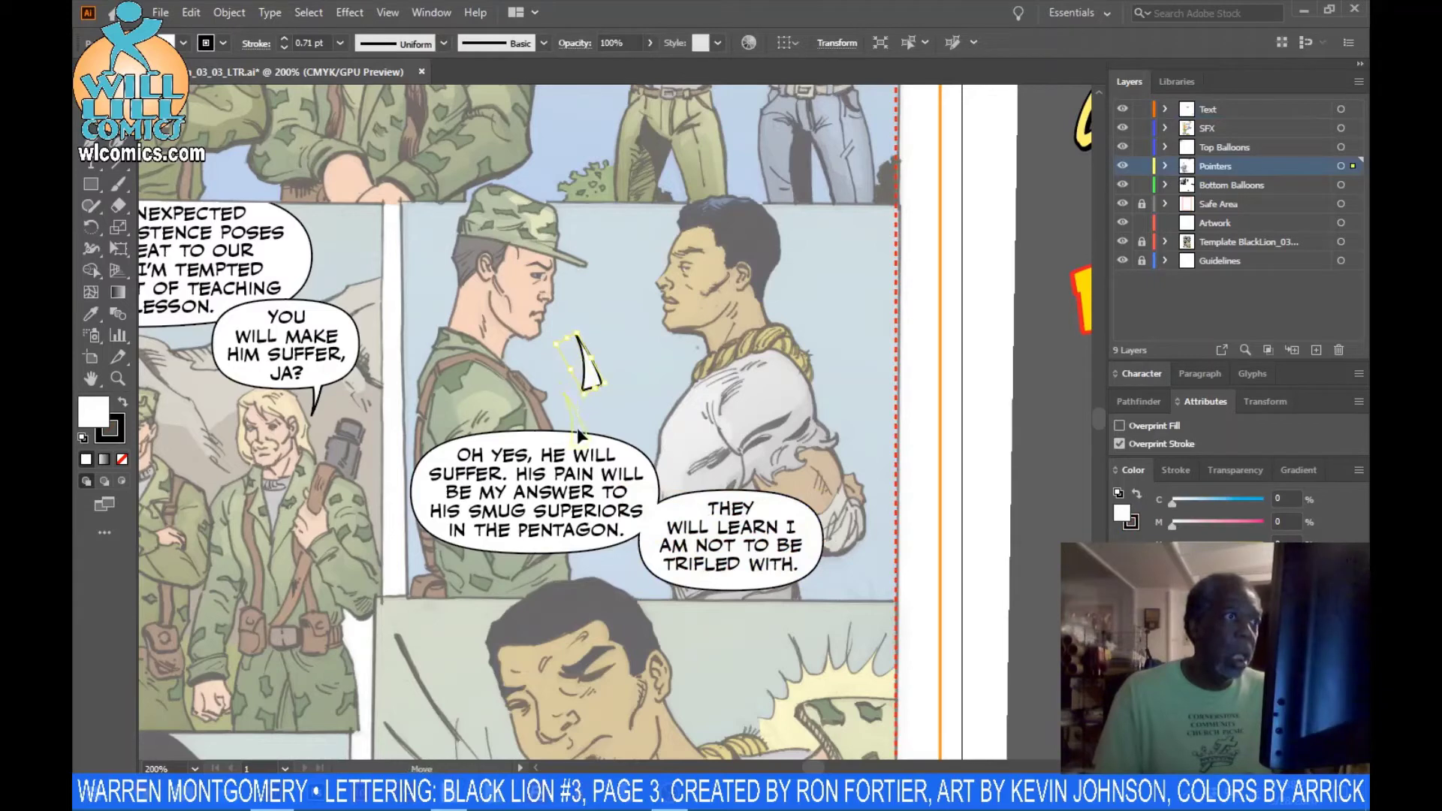
drag(577, 432, 577, 432)
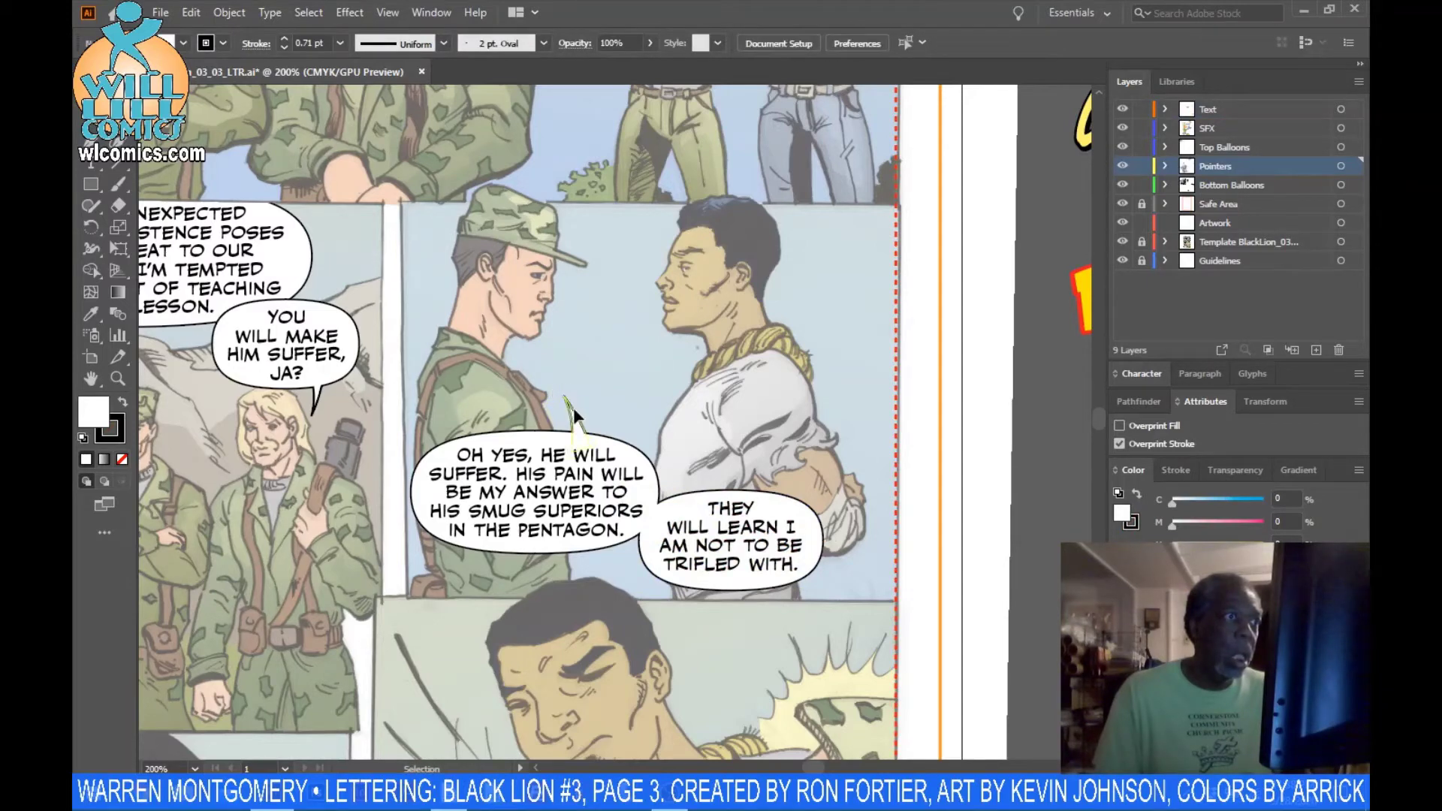
drag(557, 399, 545, 377)
click(586, 427)
click(561, 409)
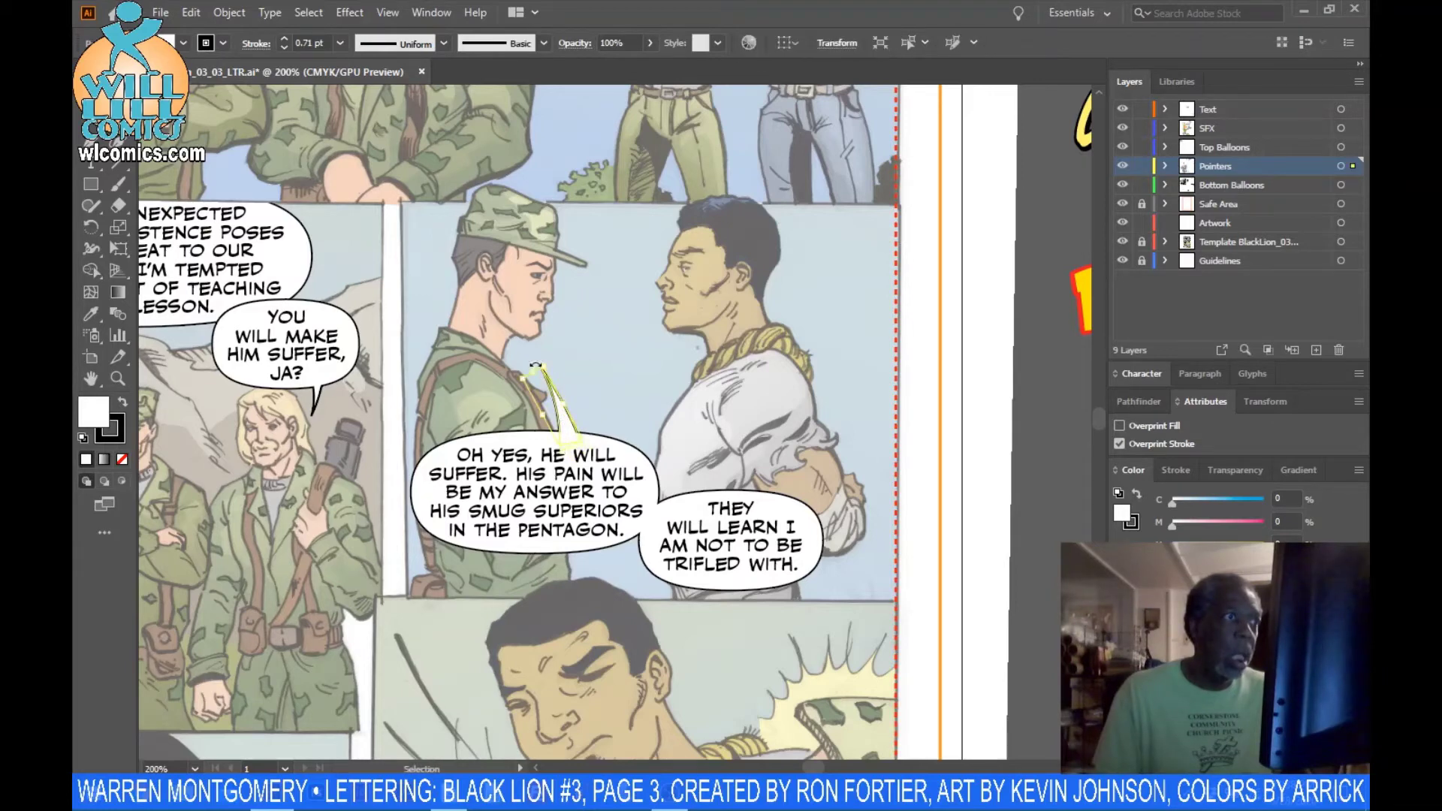
key(ctrl+shift+a)
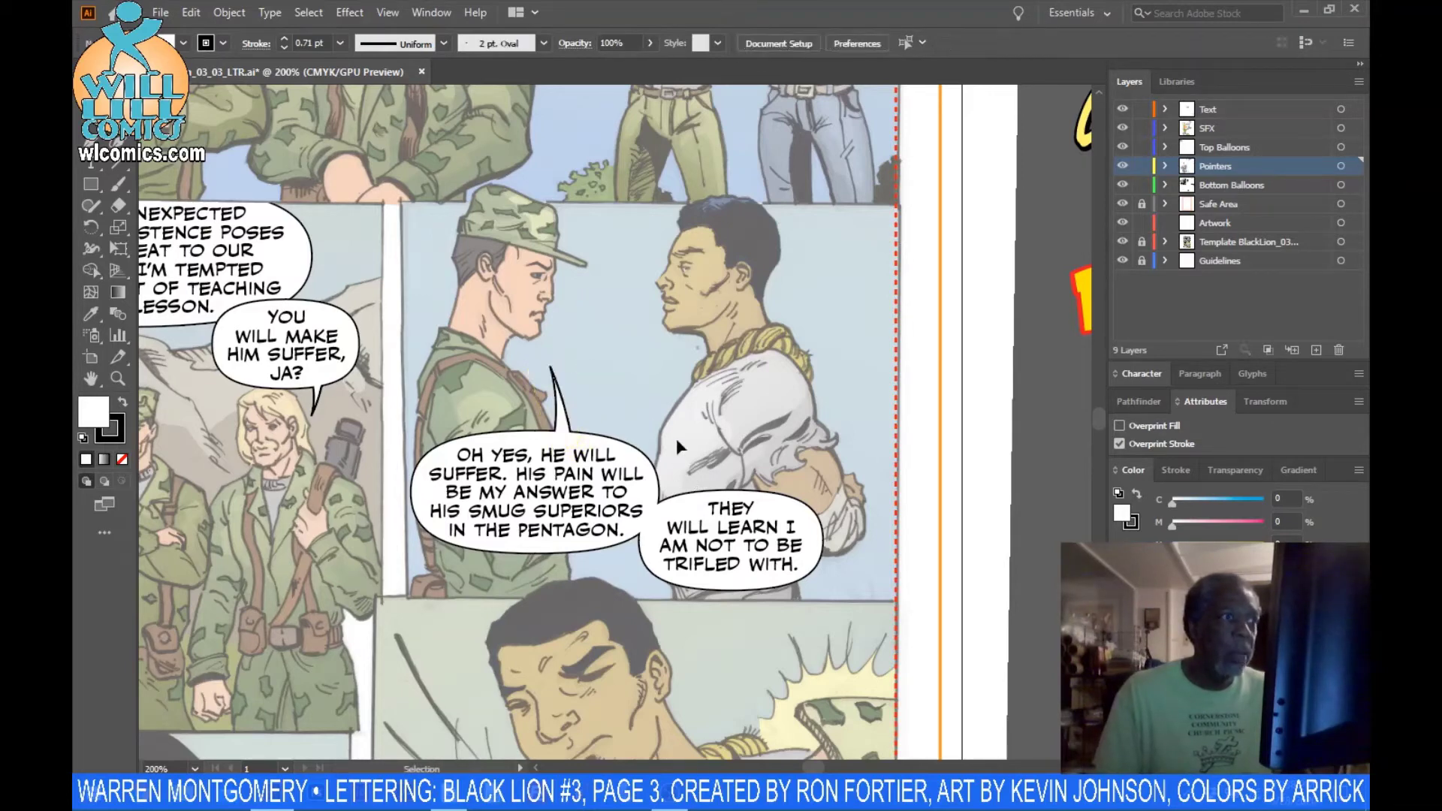
- Switch to the script in LibreOffice Writer and select the panel 4 dialogue "What do you say to that, Black Lion?" for copying
scroll(676, 439, down, 5)
scroll(632, 444, down, 2)
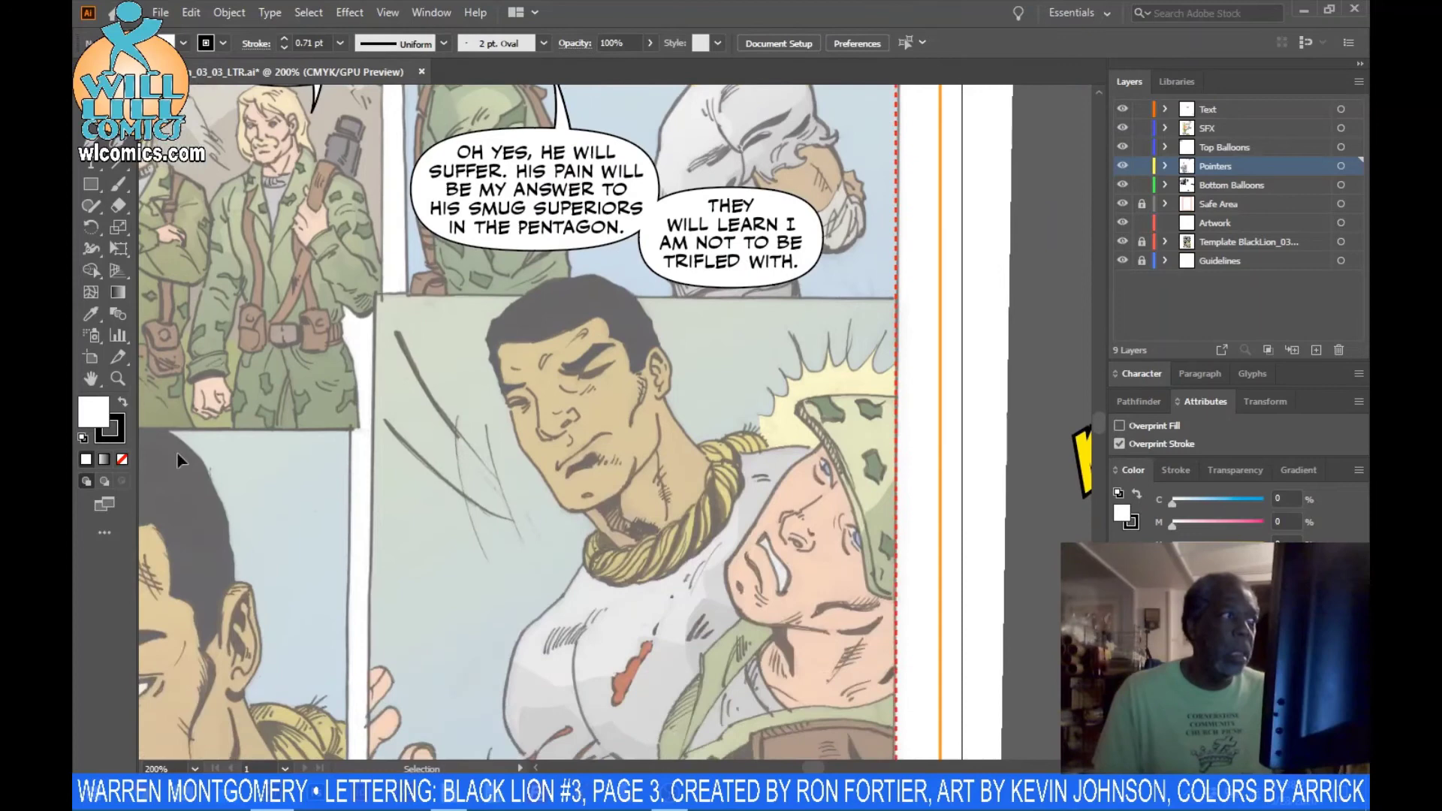
click(91, 379)
drag(323, 532, 754, 296)
drag(651, 592, 630, 353)
key(alt+Tab)
scroll(614, 462, down, 1)
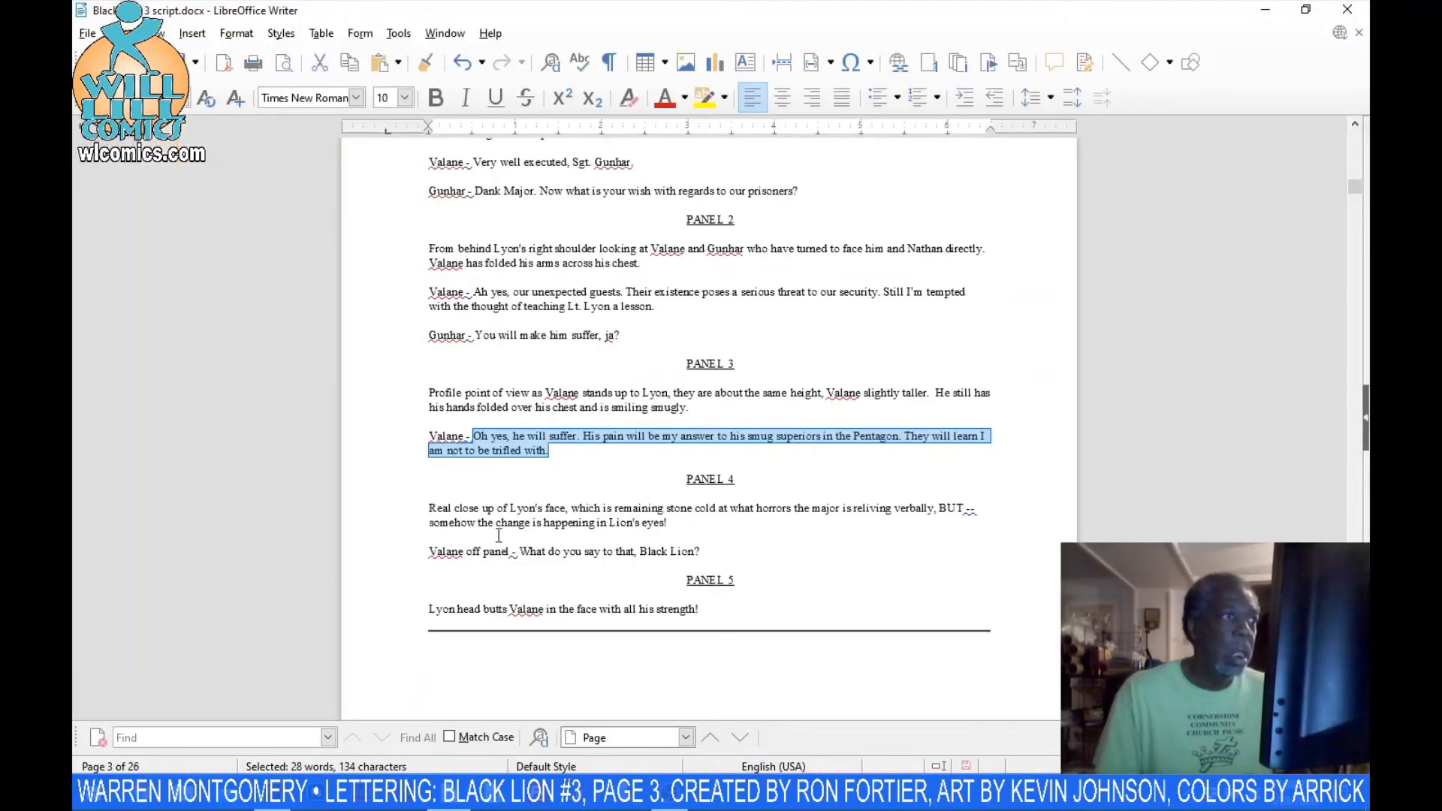
drag(521, 556, 742, 550)
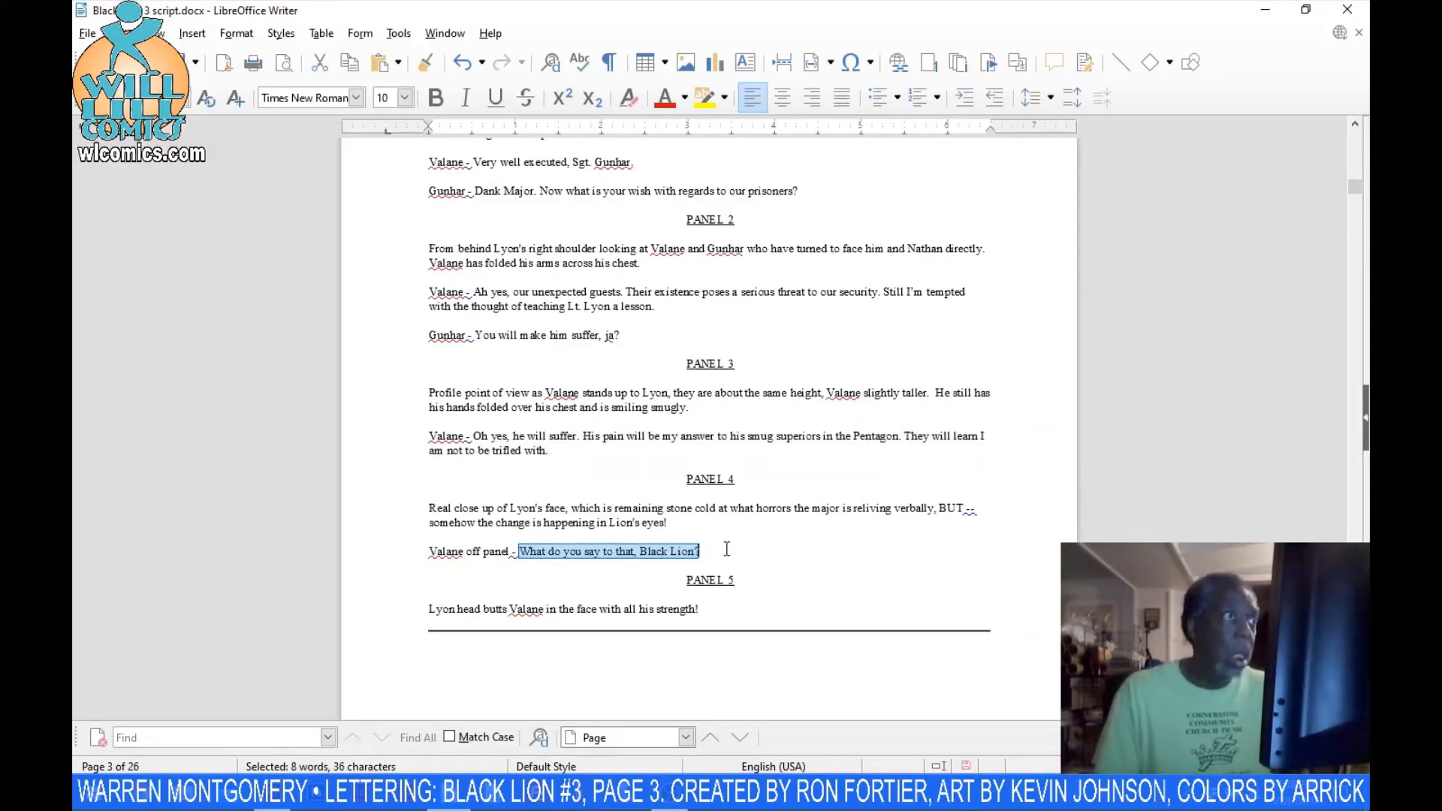
- Return to Illustrator and replace the "UNCLE GRANDPA FONT" placeholder with "WHAT DO YOU SAY TO THAT, BLACK LION?"
key(alt+Tab)
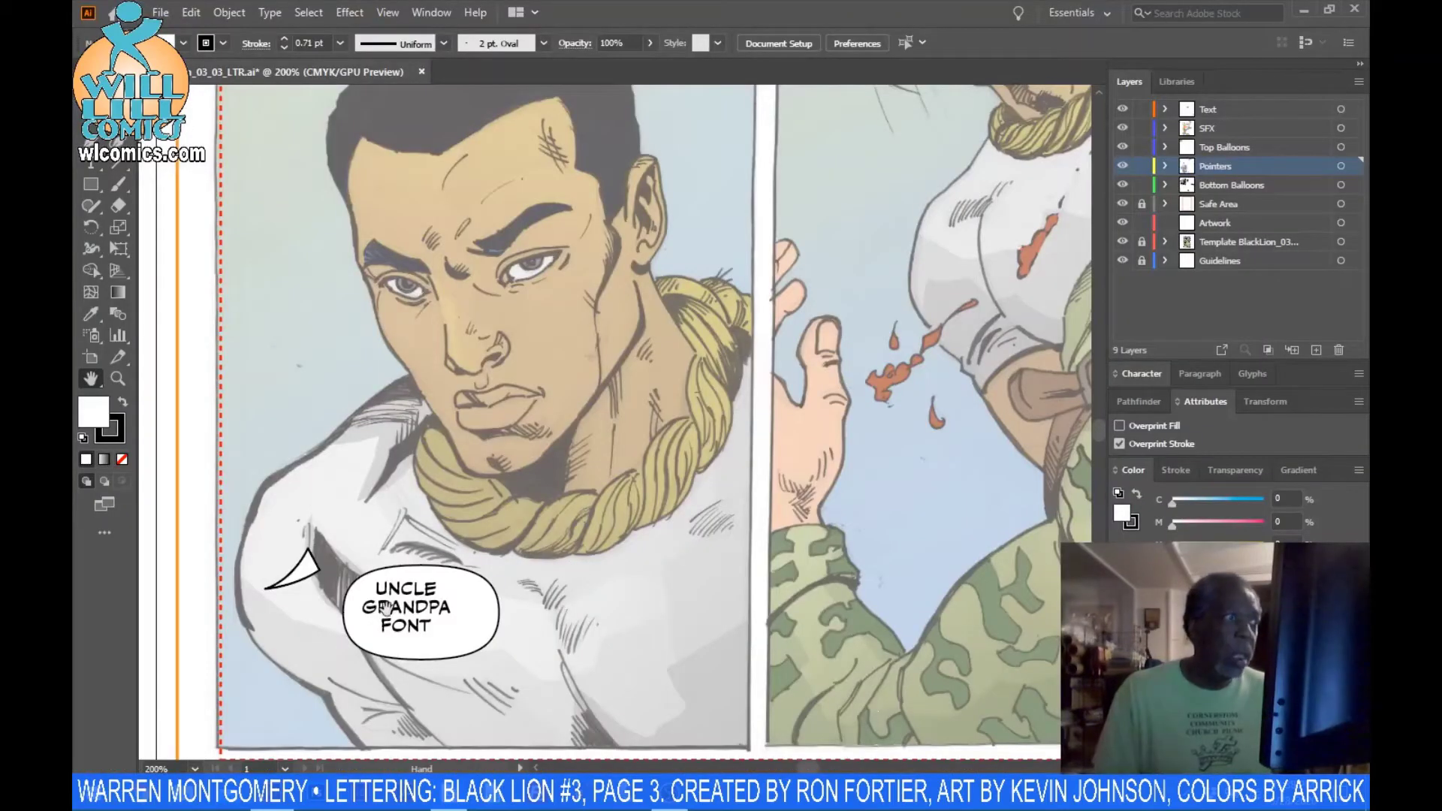
key(t)
drag(437, 628, 324, 569)
text(WHAT DO YOU SAY TO THAT, BLACK)
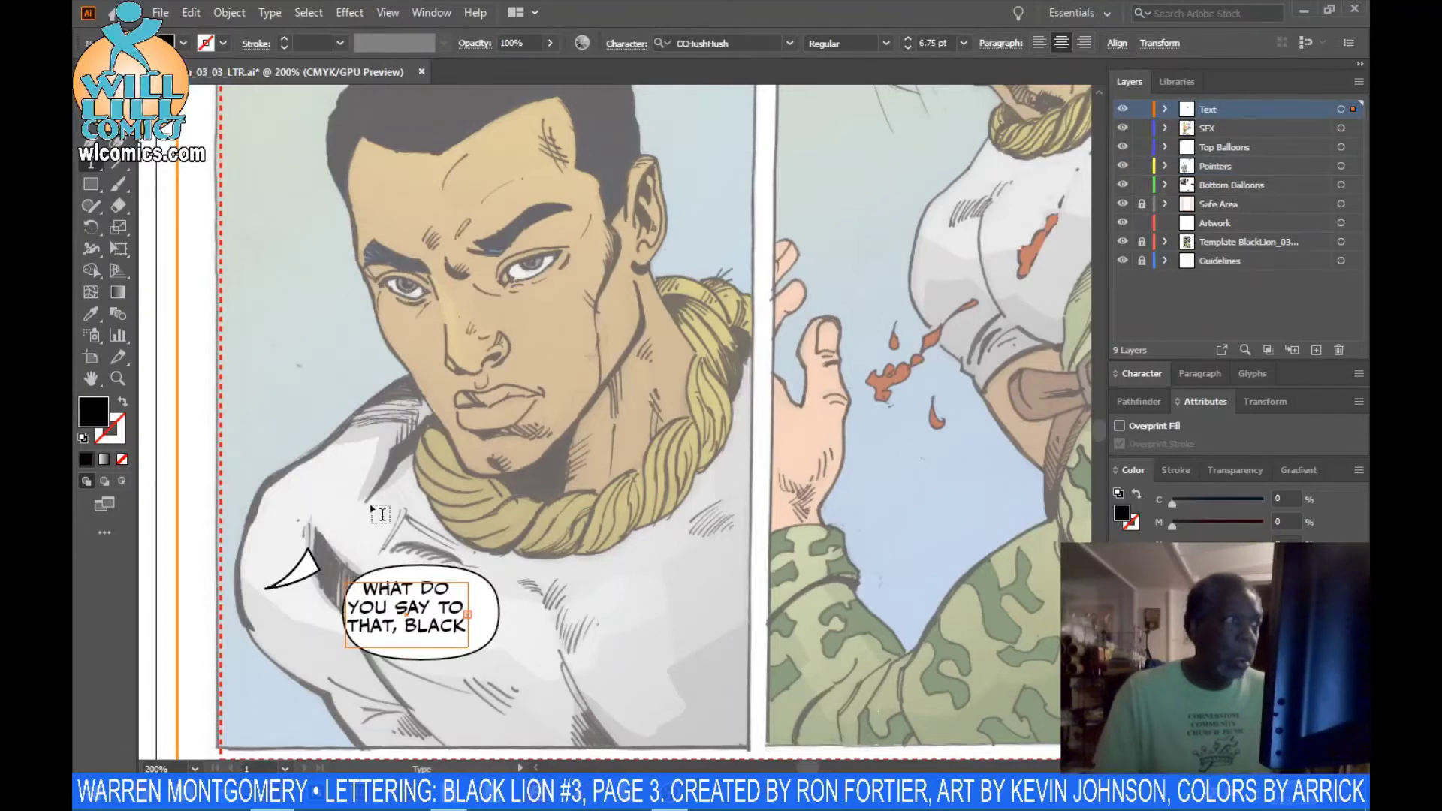
- Enlarge the panel 4 text frame and break the line after "WHAT DO" so the dialogue fits on four lines
scroll(259, 361, down, 2)
scroll(259, 360, down, 1)
key(Escape)
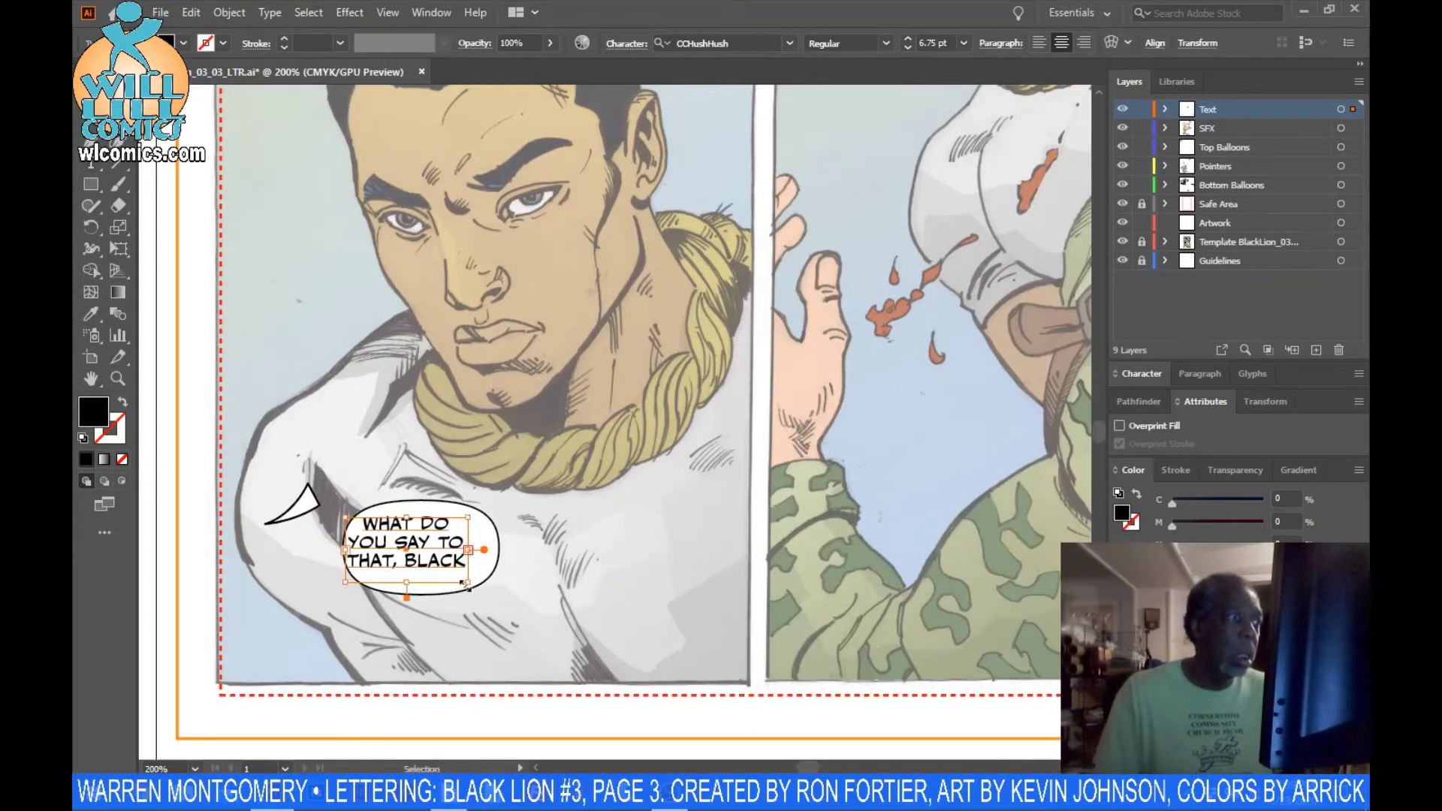
drag(464, 585, 490, 583)
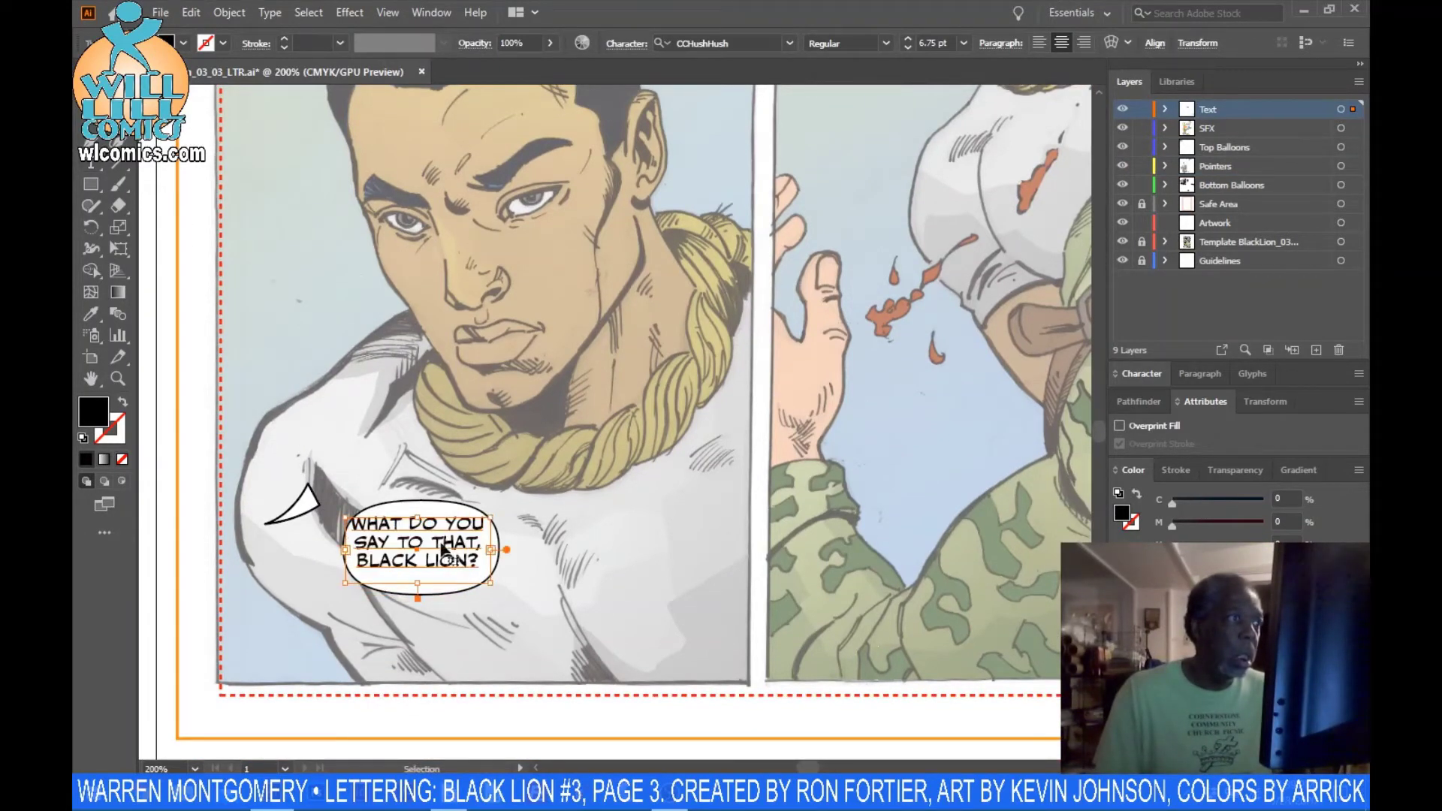
double_click(437, 532)
click(444, 524)
key(Return)
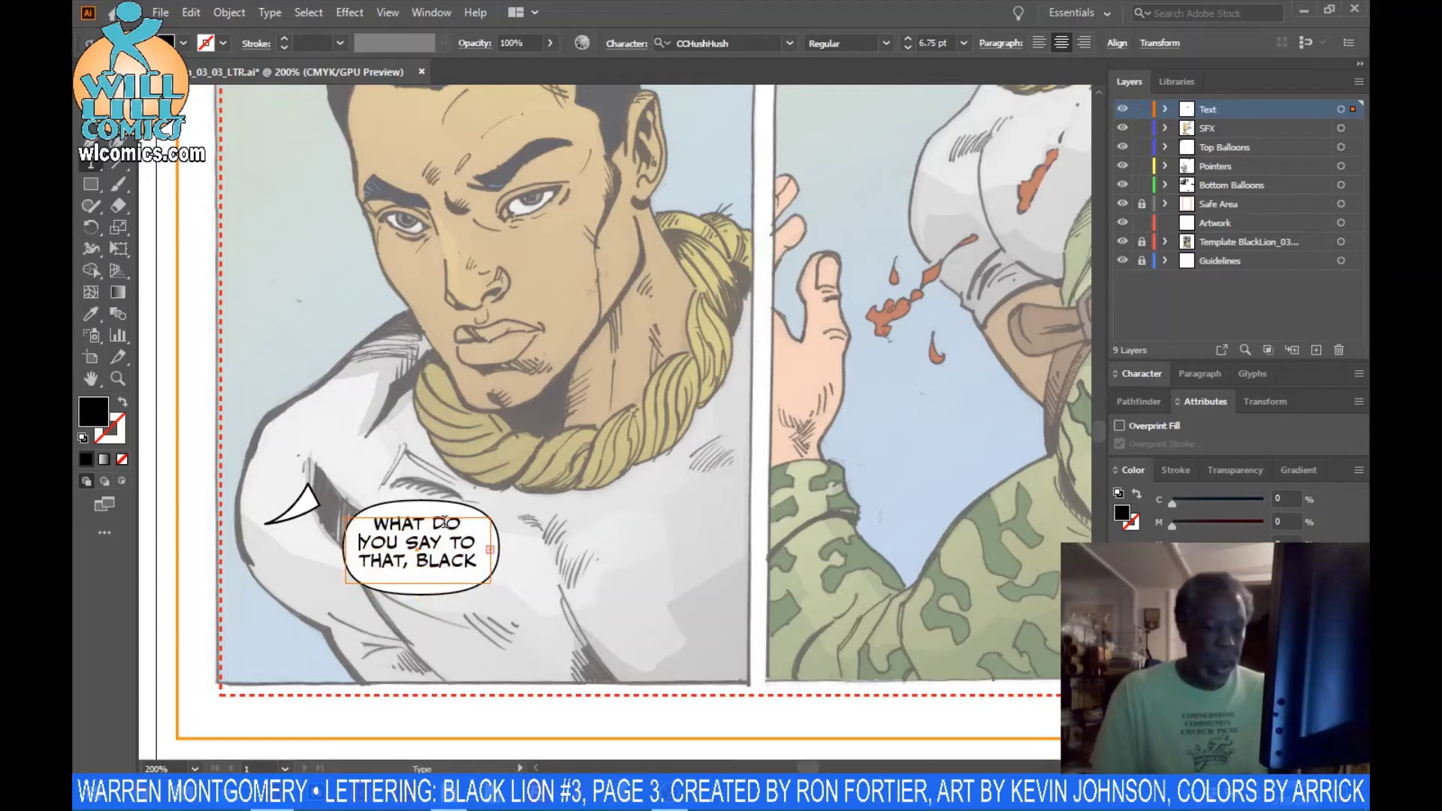
key(Escape)
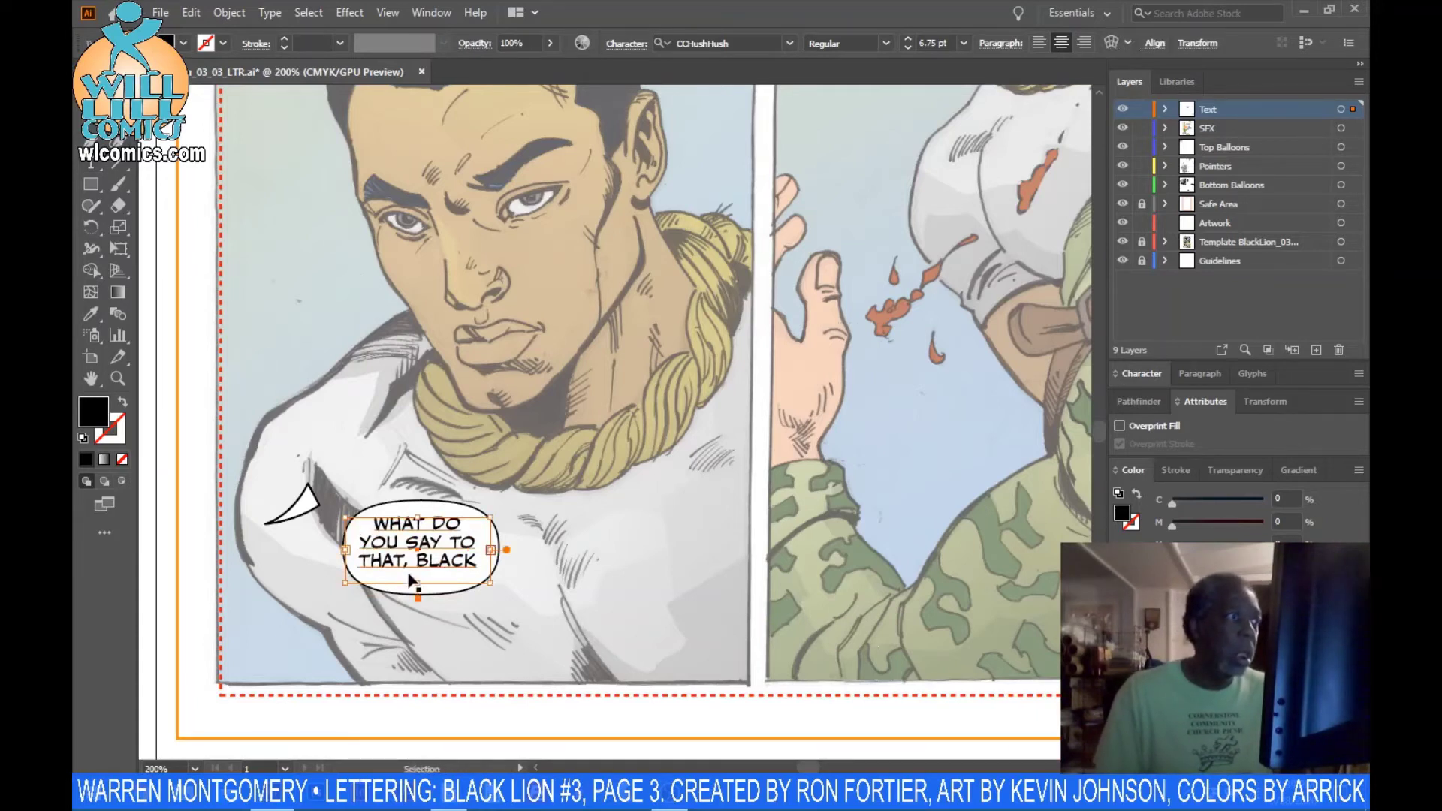
drag(418, 584, 347, 597)
- Resize the panel 4 balloon around its four-line text and move balloon and text slightly down toward the character's arm
click(434, 524)
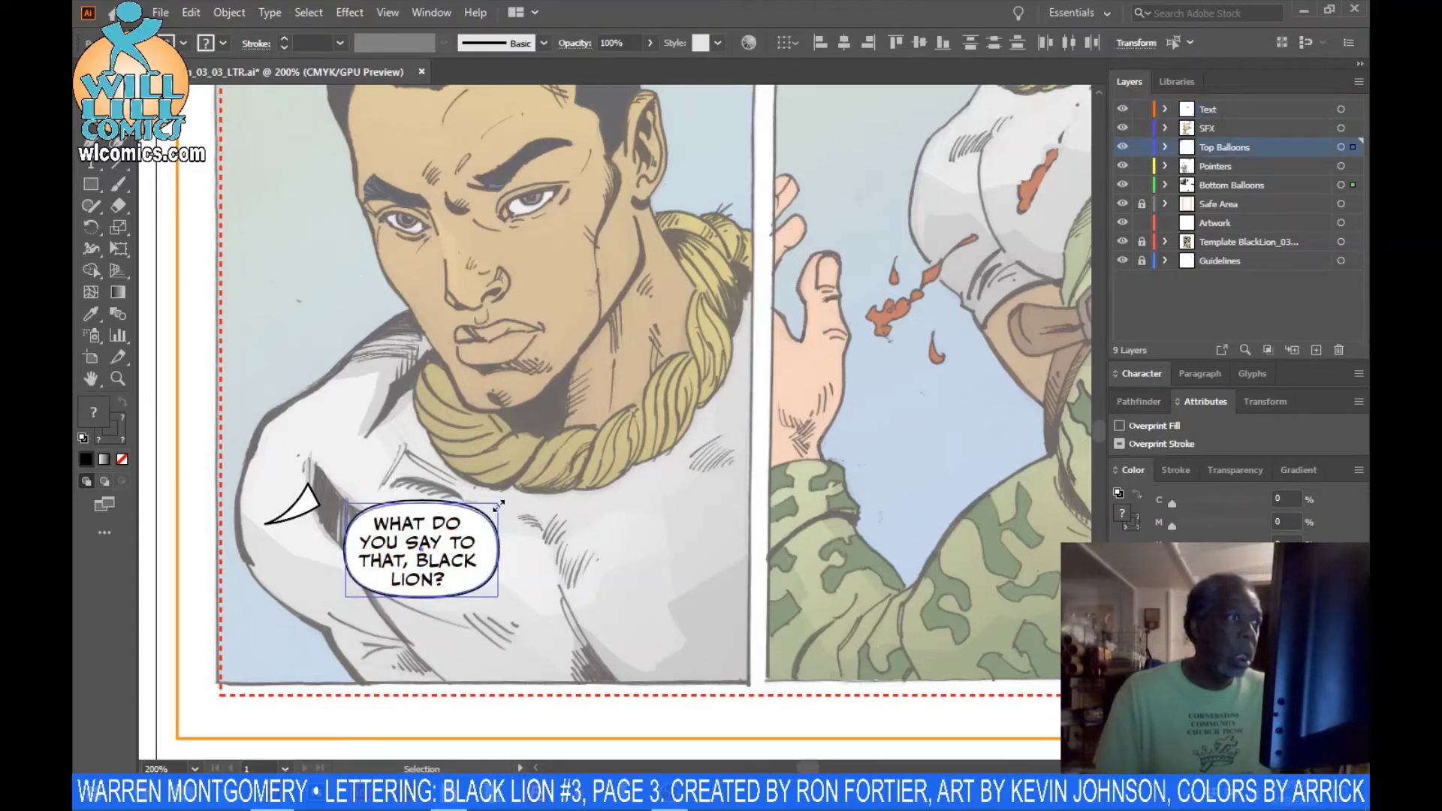
click(350, 446)
scroll(349, 444, up, 2)
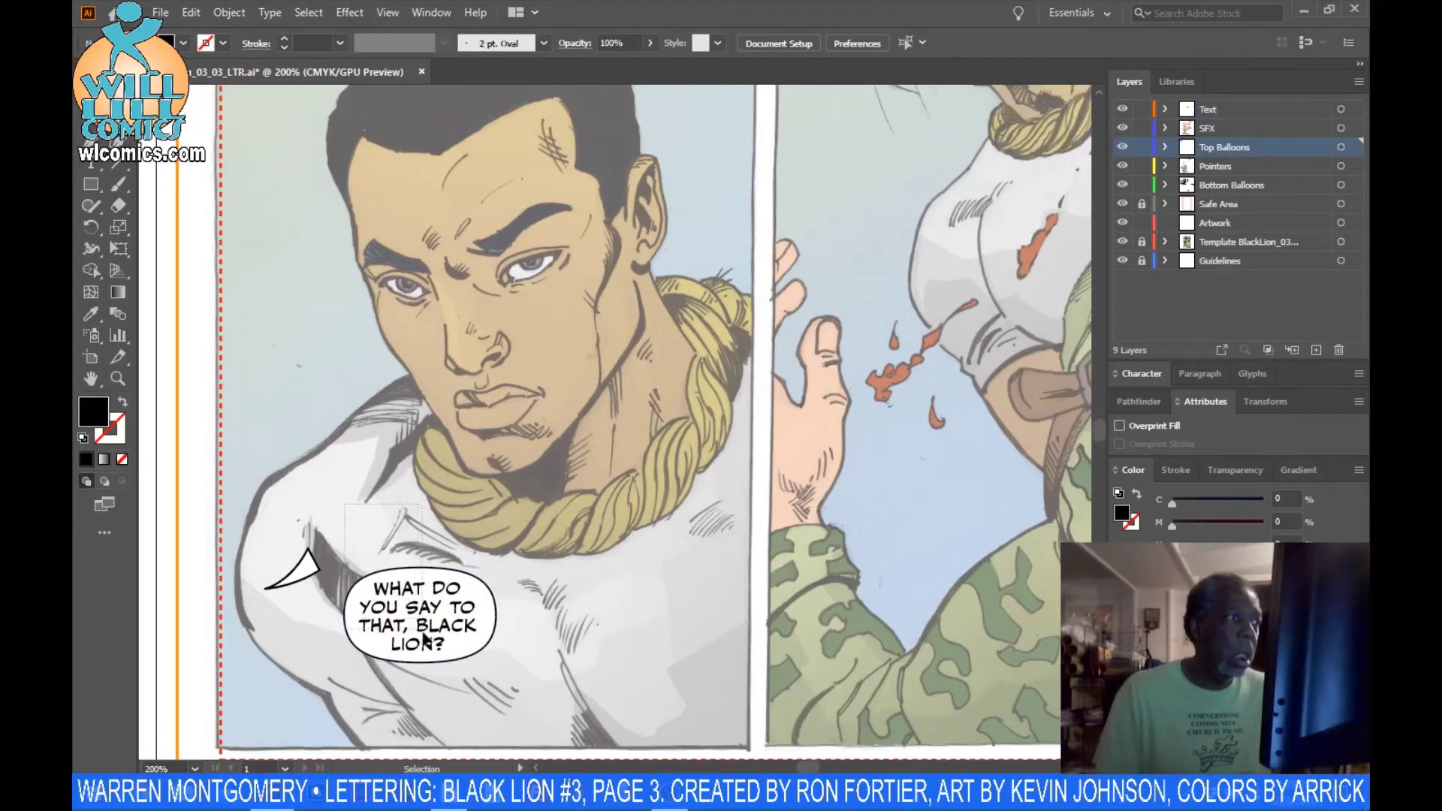
drag(423, 637, 402, 656)
- Delete the loose pointer in panel 4 and draw a curved Pencil line from the balloon to the panel's outer edge
click(295, 582)
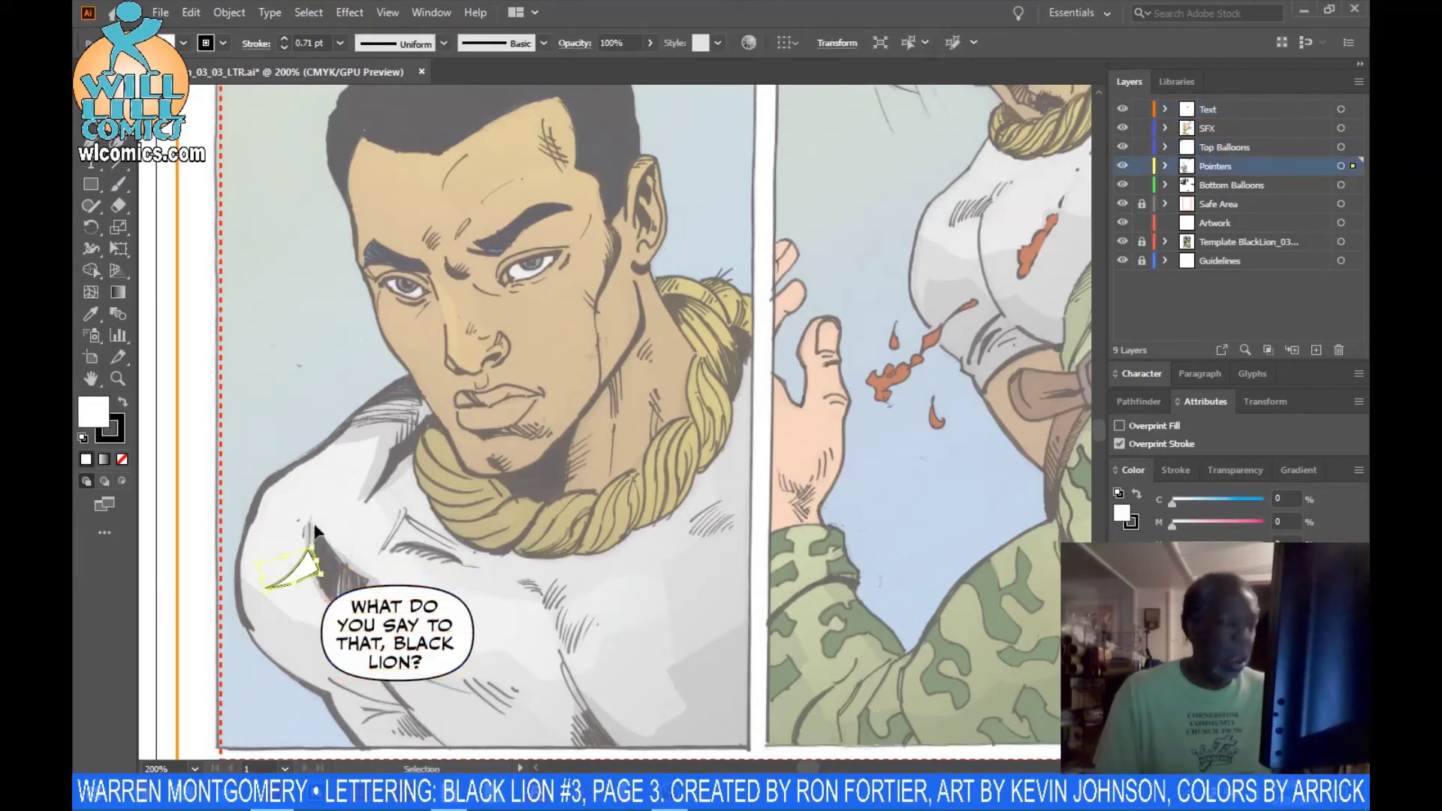
key(Delete)
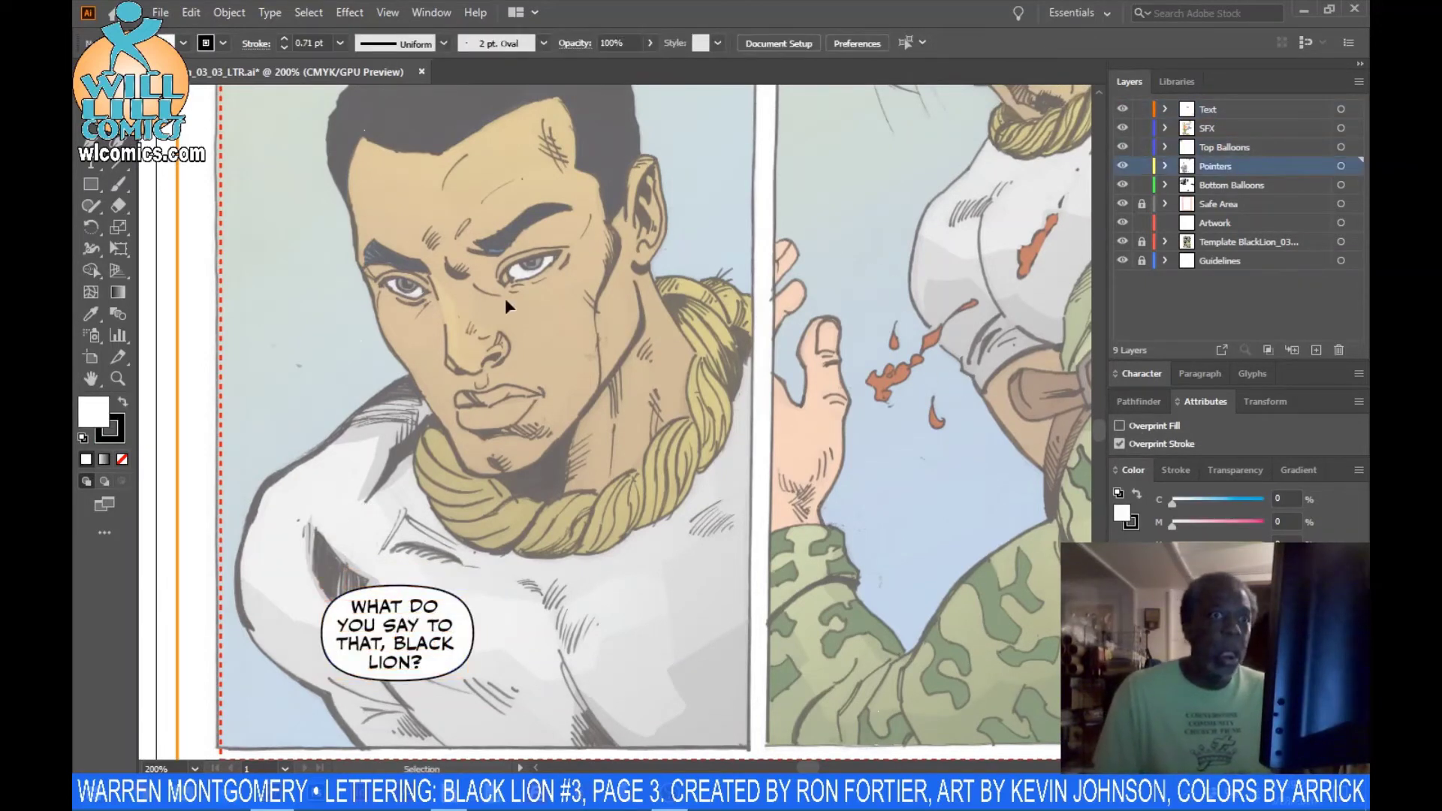
click(93, 203)
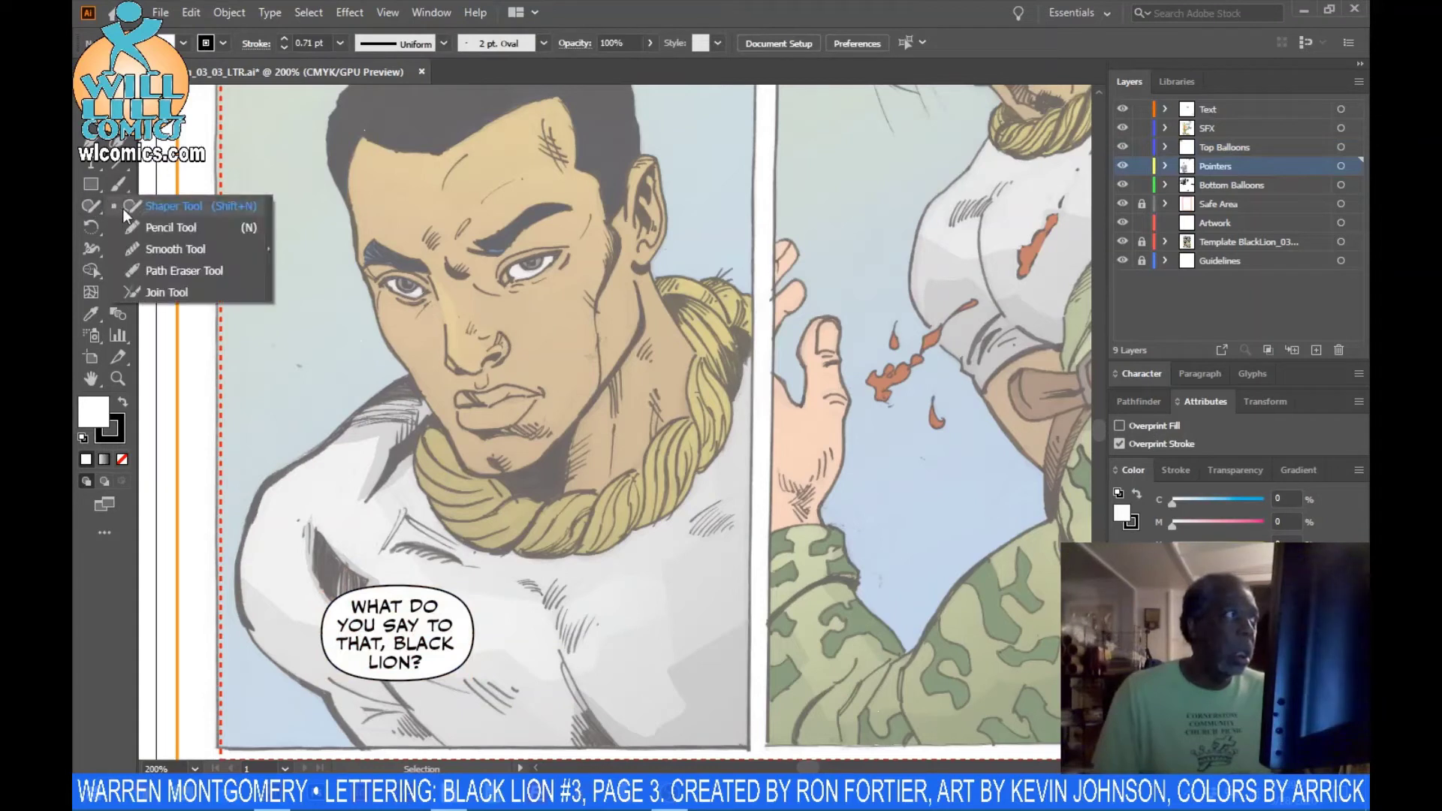
click(129, 226)
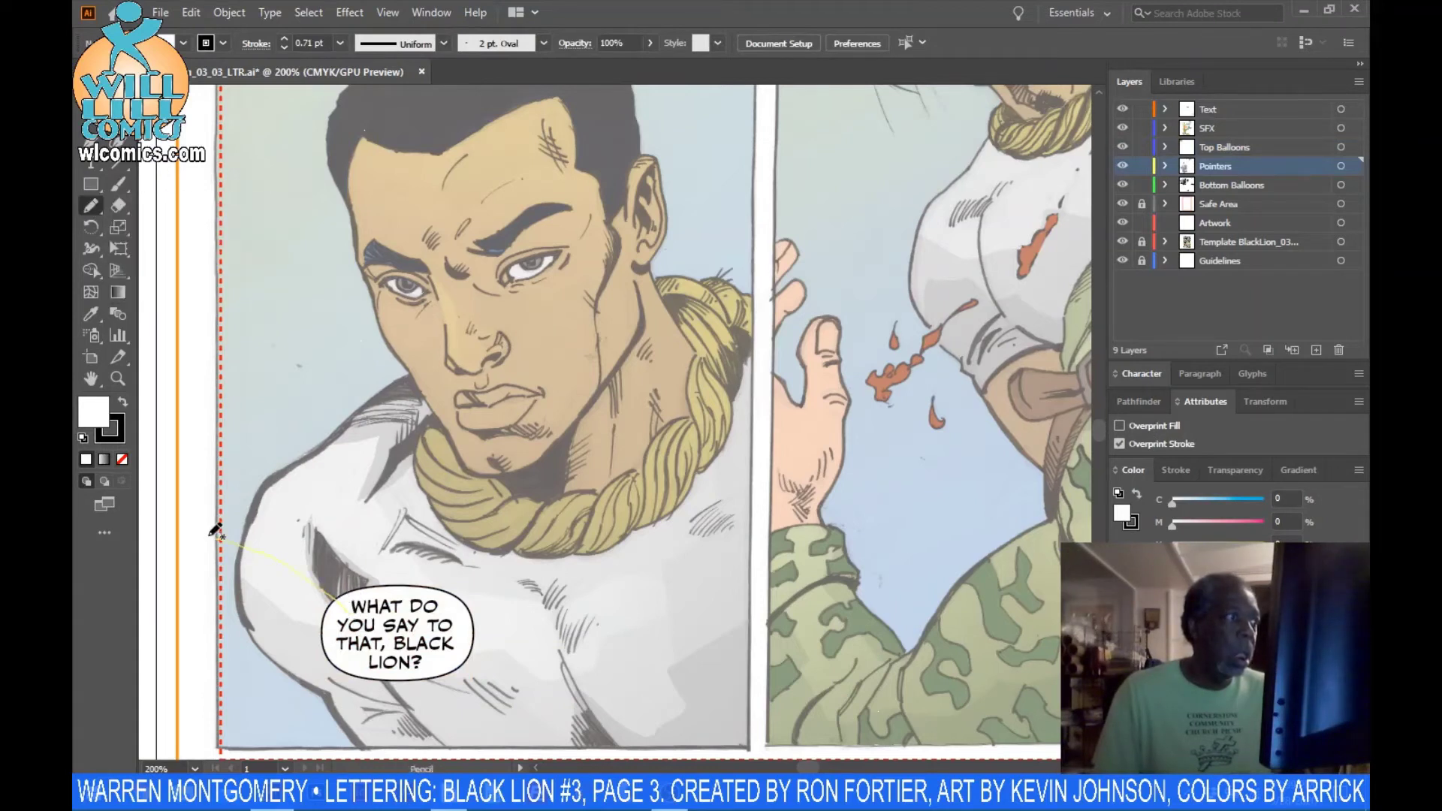
drag(210, 536, 210, 537)
key(v)
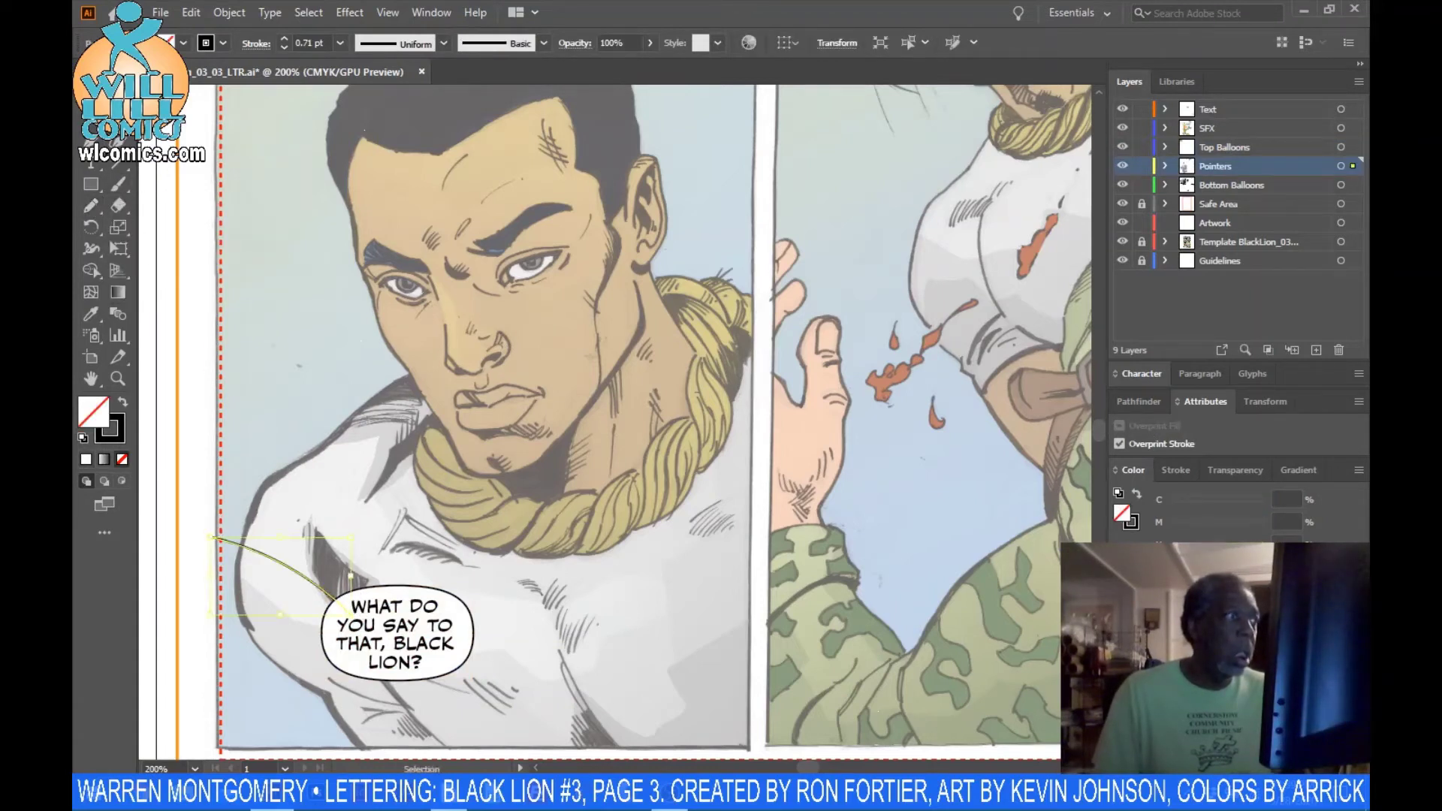
- Set the curved line's stroke weight to 4 pt and convert it to a shape with Outline Stroke
click(1175, 470)
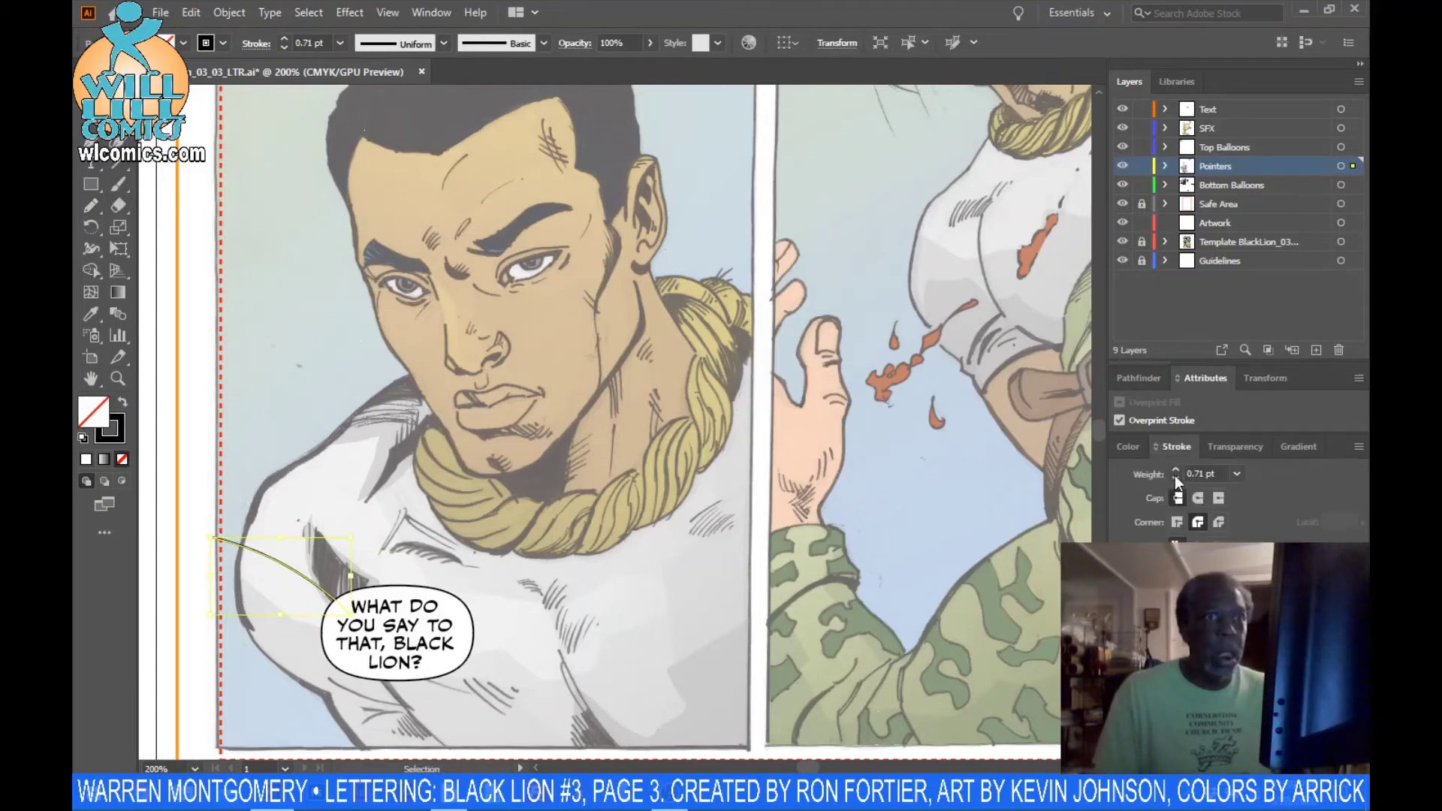
click(1237, 474)
click(1260, 159)
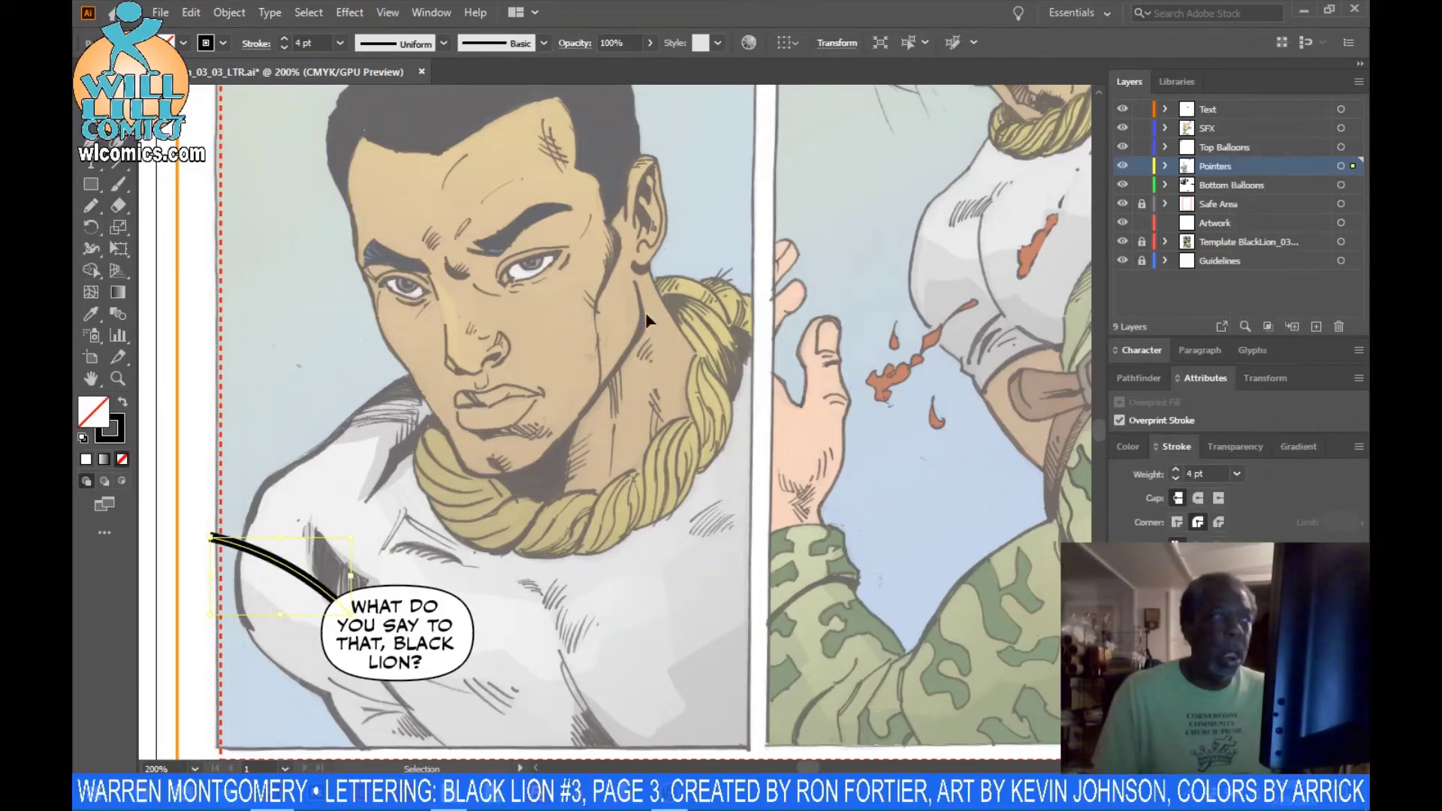
click(227, 13)
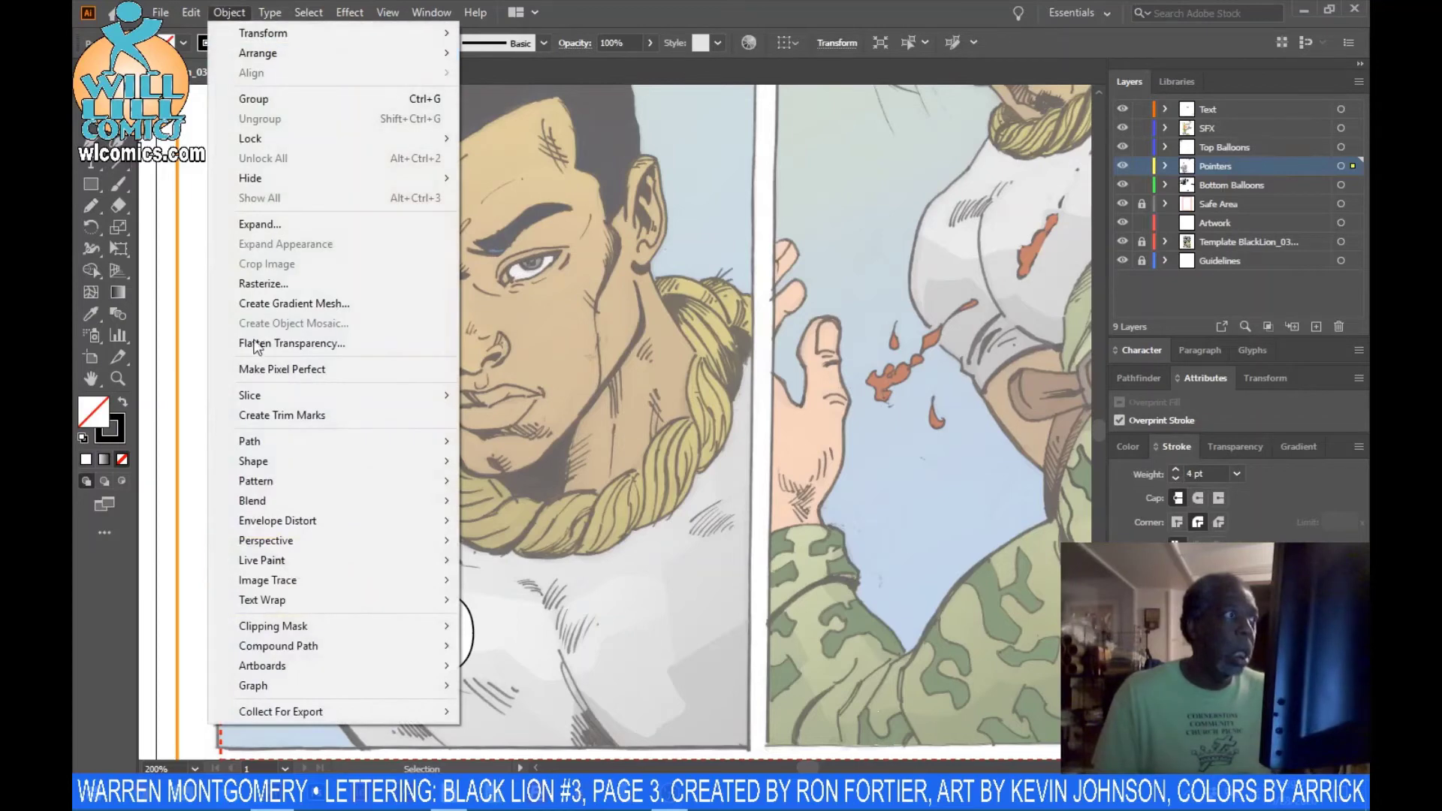
mouse_move(266, 442)
click(521, 493)
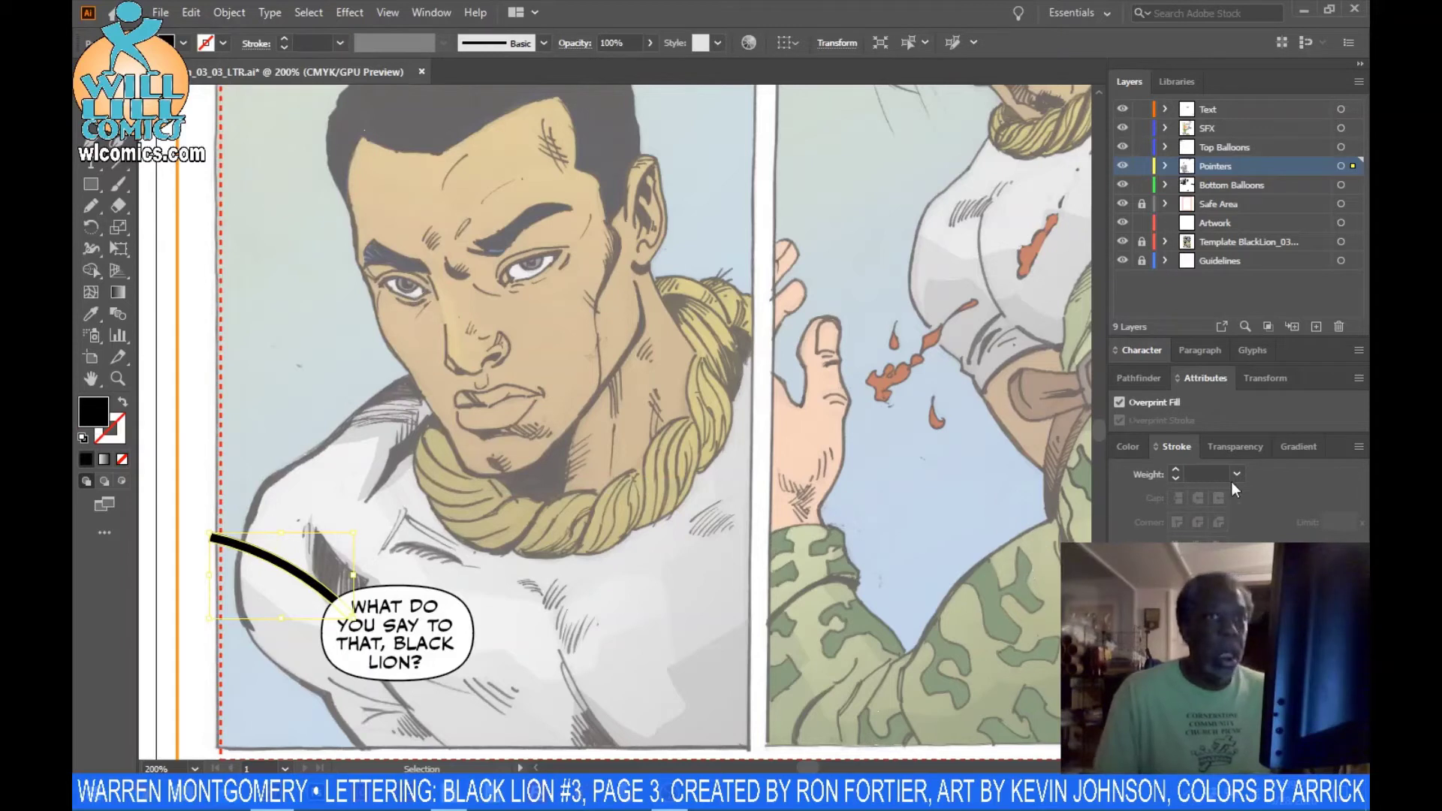
- Fill the outlined pointer shape with white and give it a black stroke
click(1131, 447)
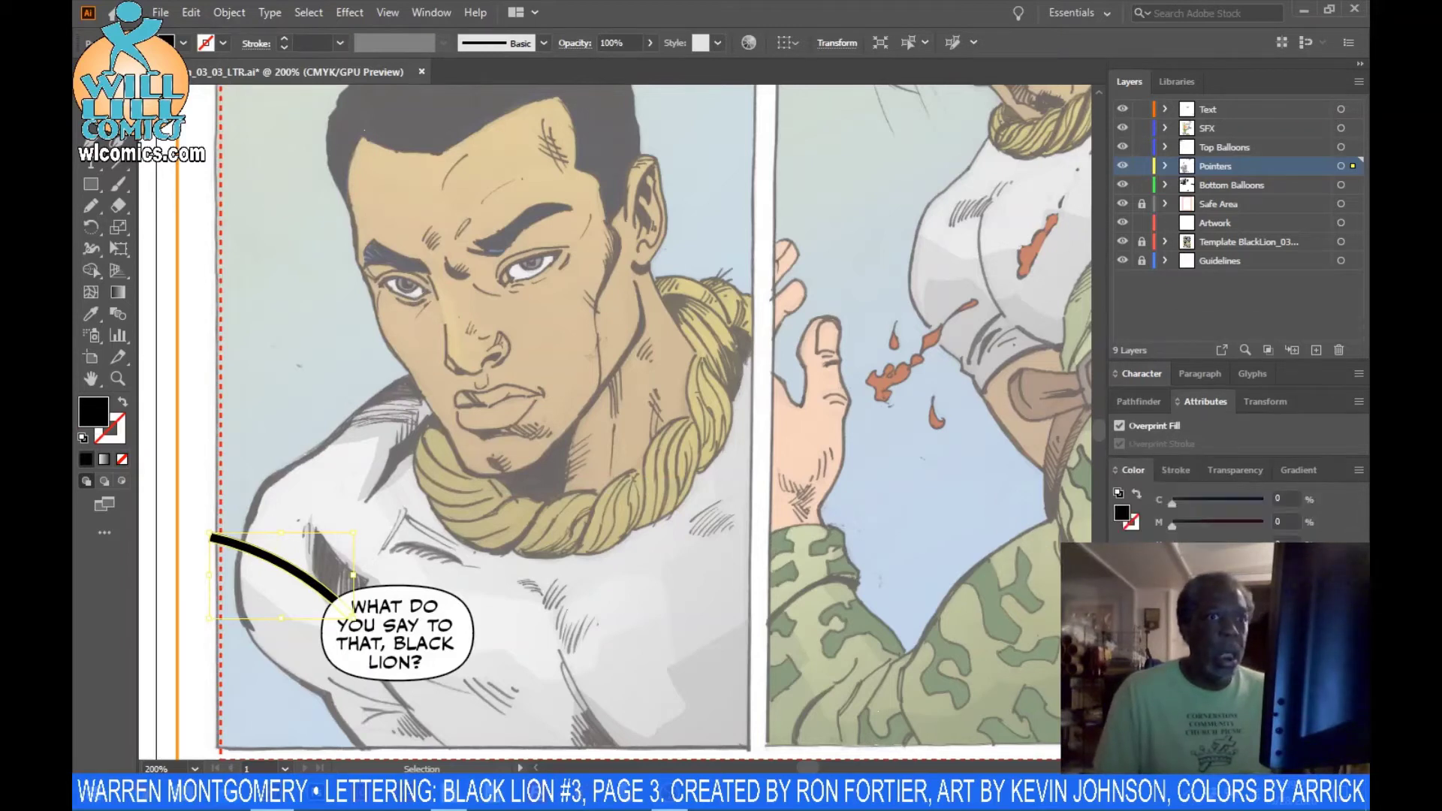
click(1138, 591)
click(1133, 524)
click(1130, 590)
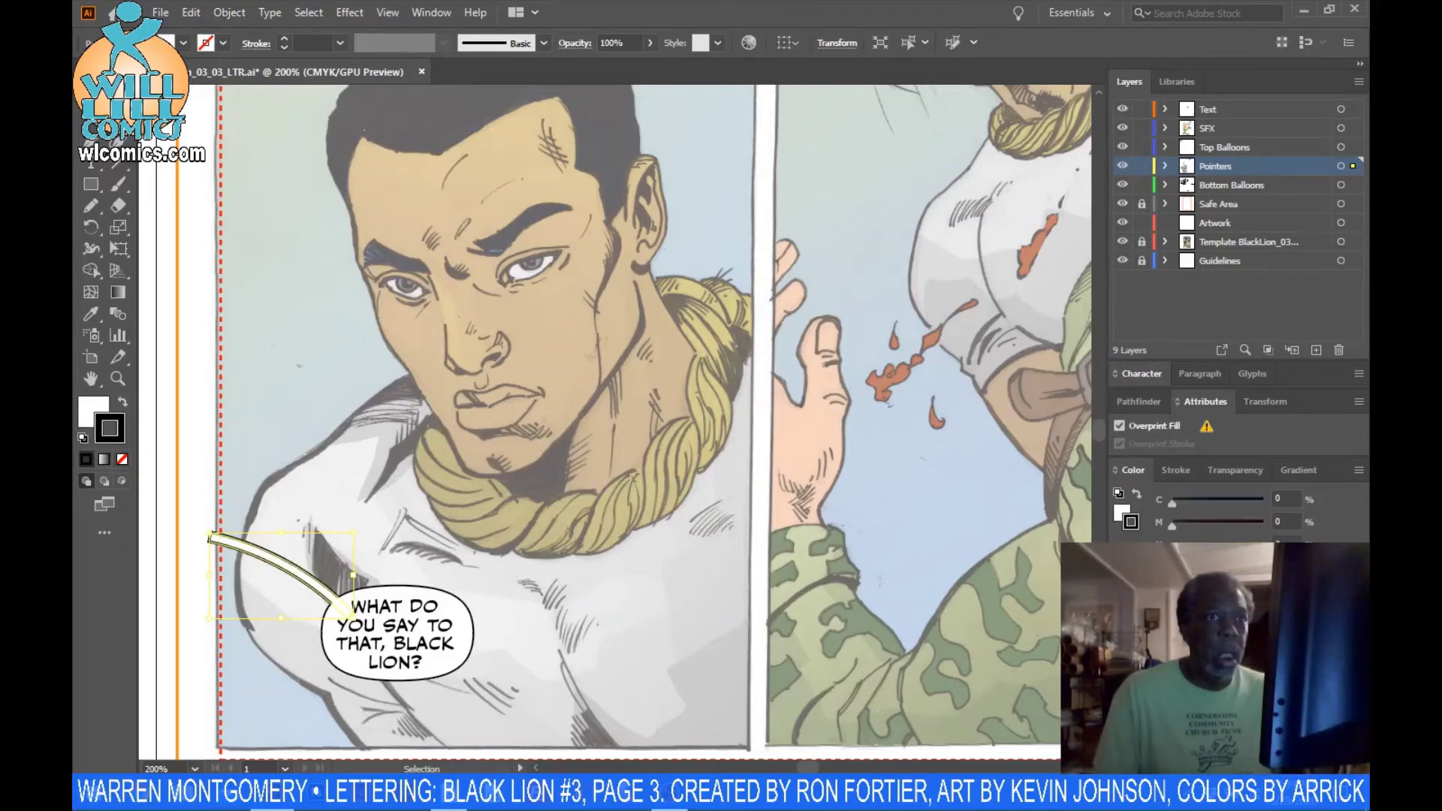
- Move the panel 4 balloon and its text slightly left and down so the balloon sits over the pointer's inner end
click(484, 465)
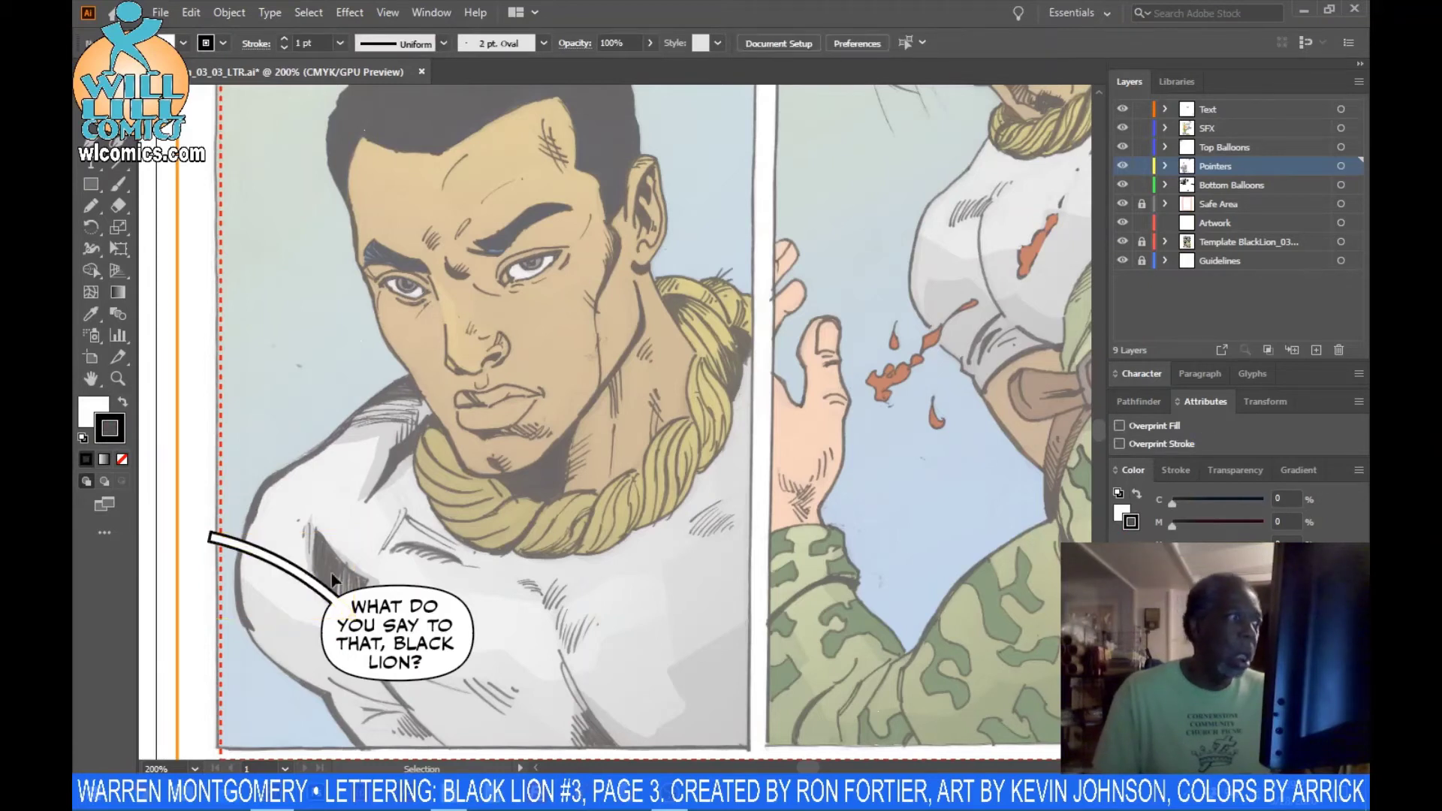
drag(440, 600, 421, 625)
drag(420, 627, 412, 631)
click(356, 565)
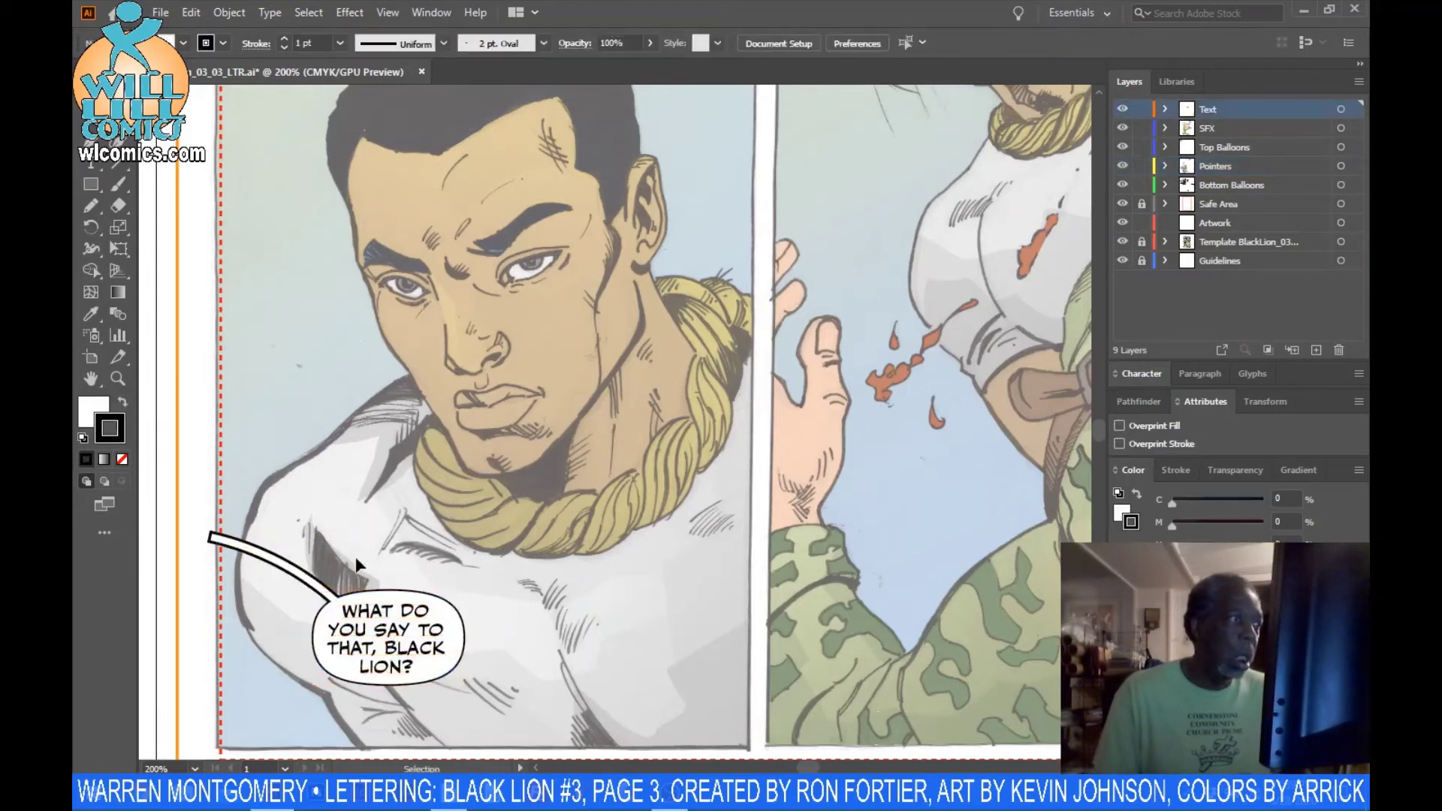
- Set the stroke weight of the curved panel 4 pointer to 0.7 pt
click(331, 595)
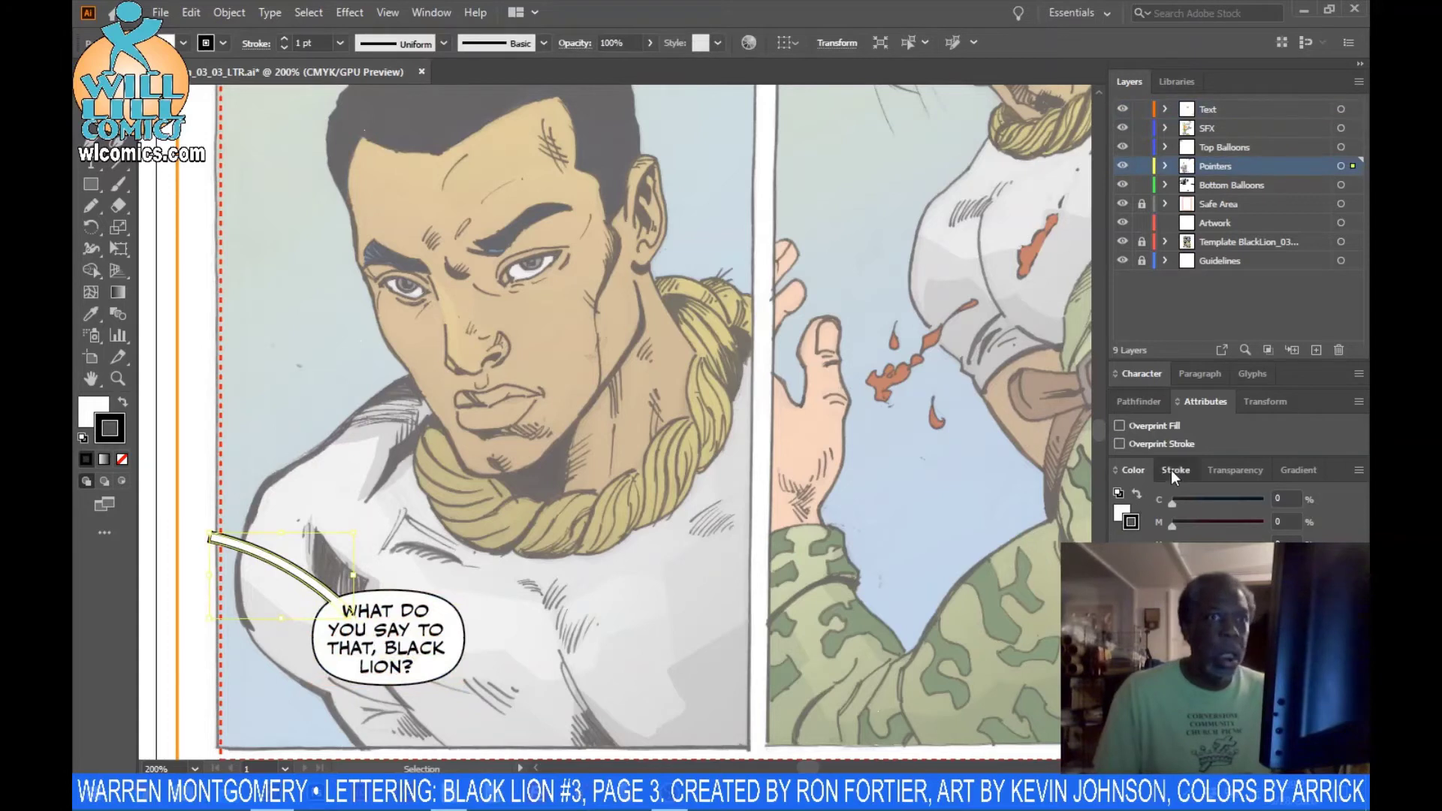
click(1174, 471)
drag(1211, 475, 1174, 490)
text(.7)
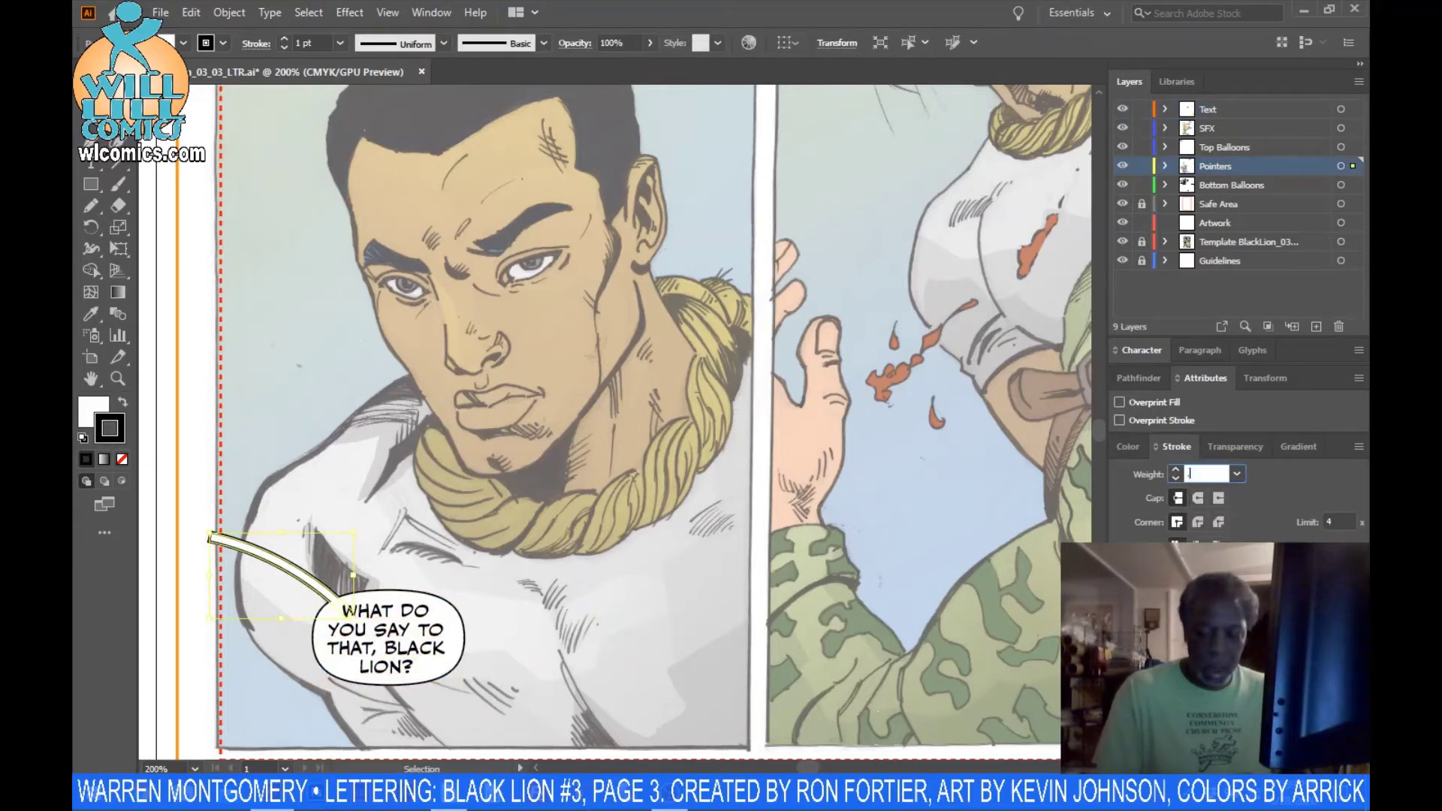
key(Return)
click(386, 515)
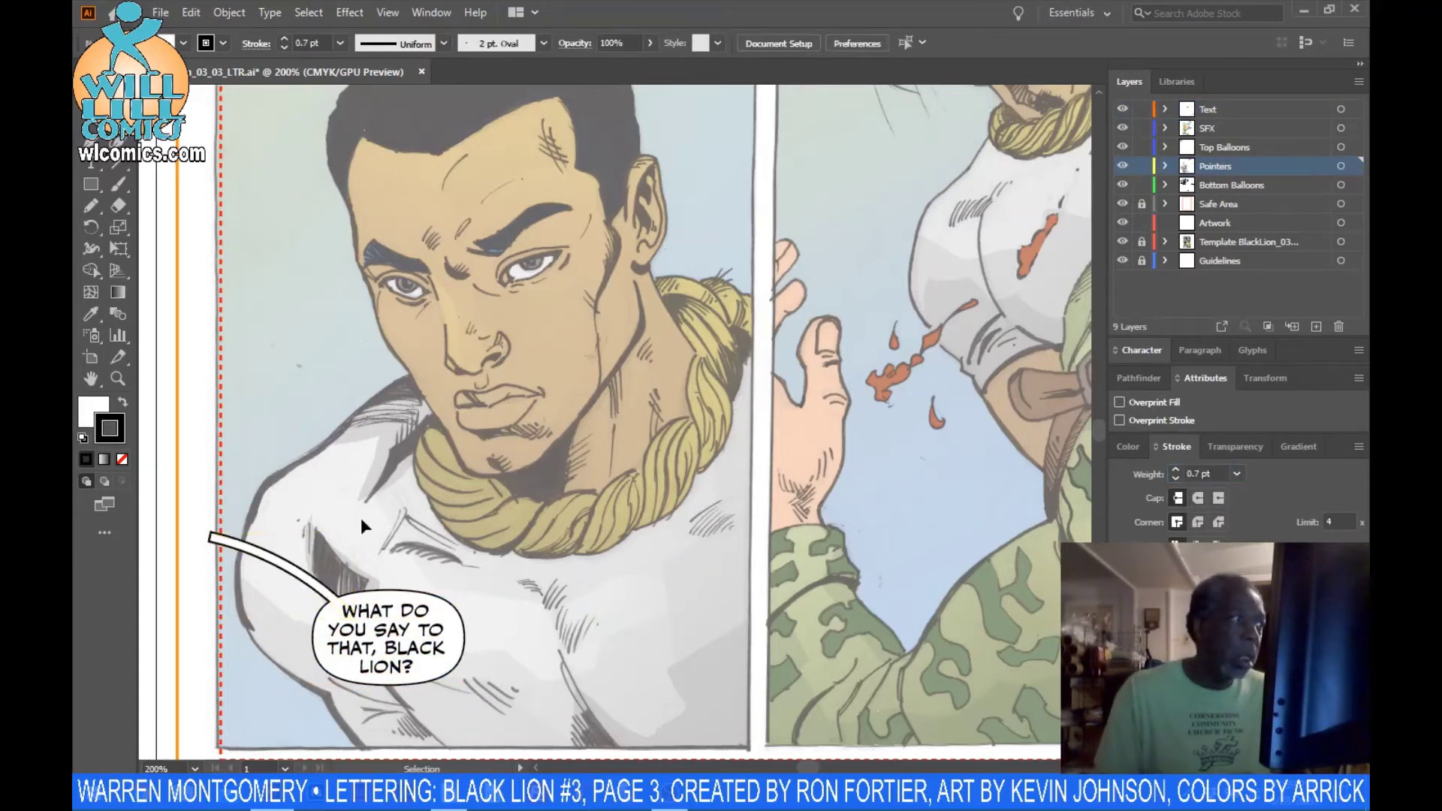
- Rotate and raise the pointer so its outer end meets the panel 4 border, and move balloon and text up over its inner end
click(117, 379)
drag(522, 691, 523, 691)
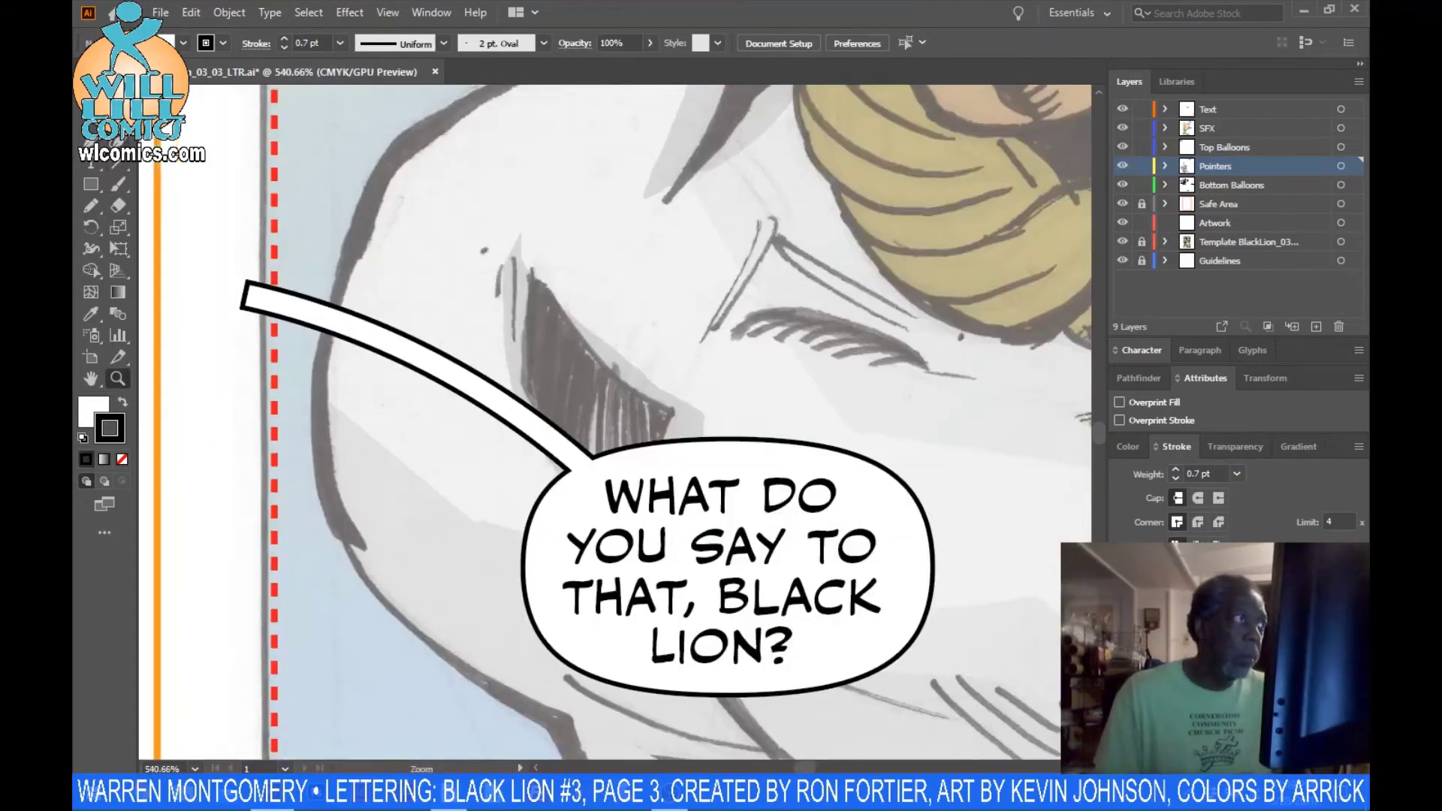
key(v)
click(271, 295)
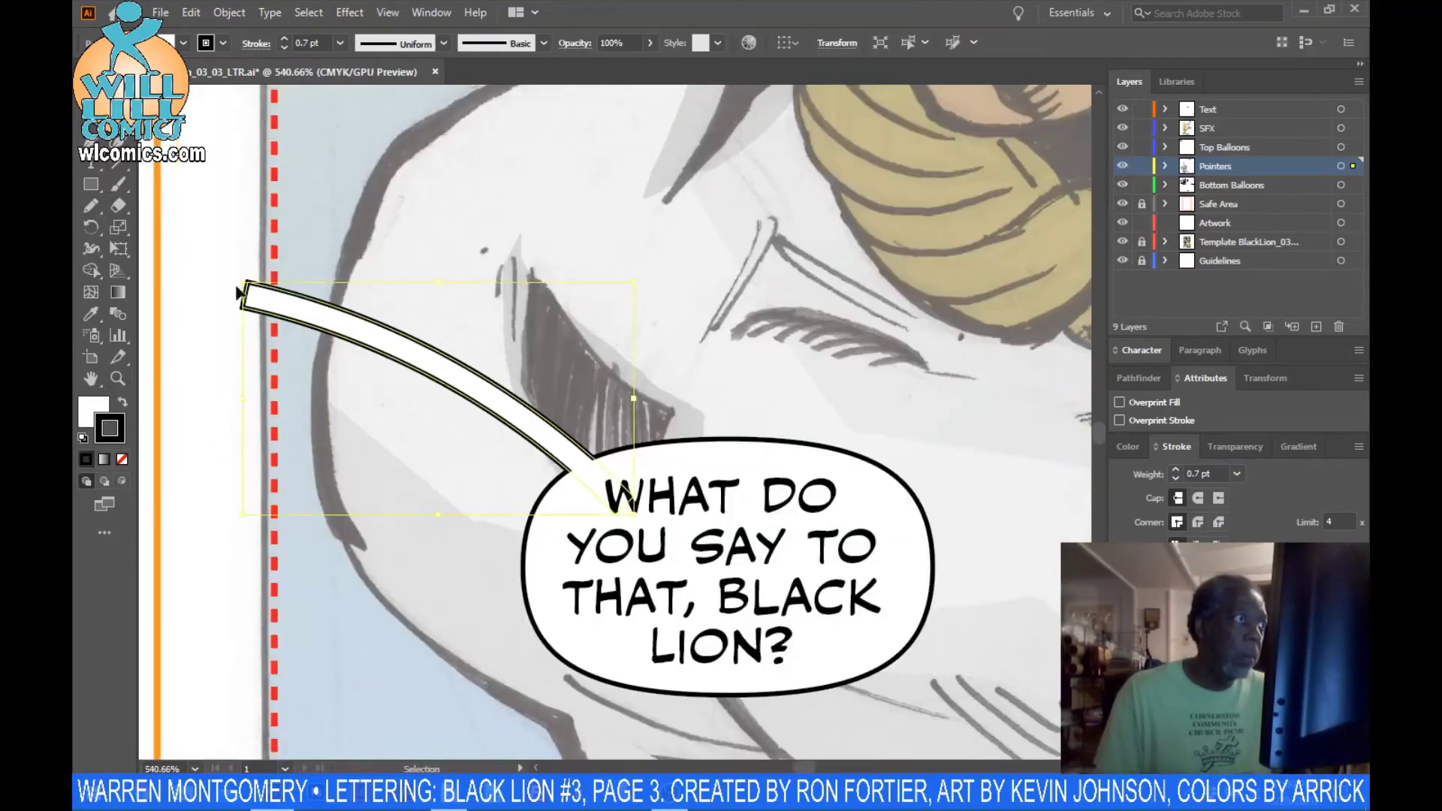
drag(232, 289, 300, 241)
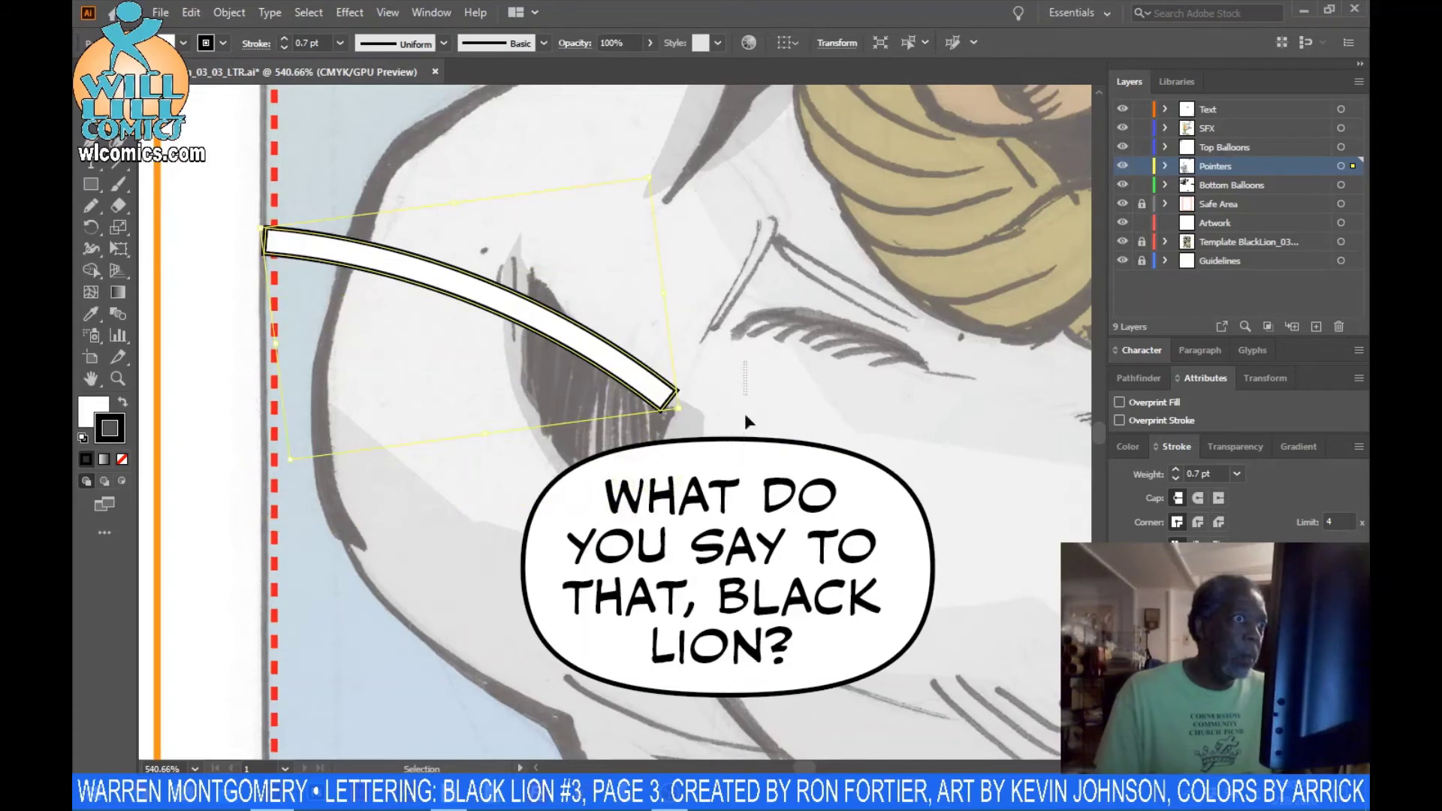
drag(745, 415, 756, 502)
drag(756, 502, 749, 433)
click(561, 248)
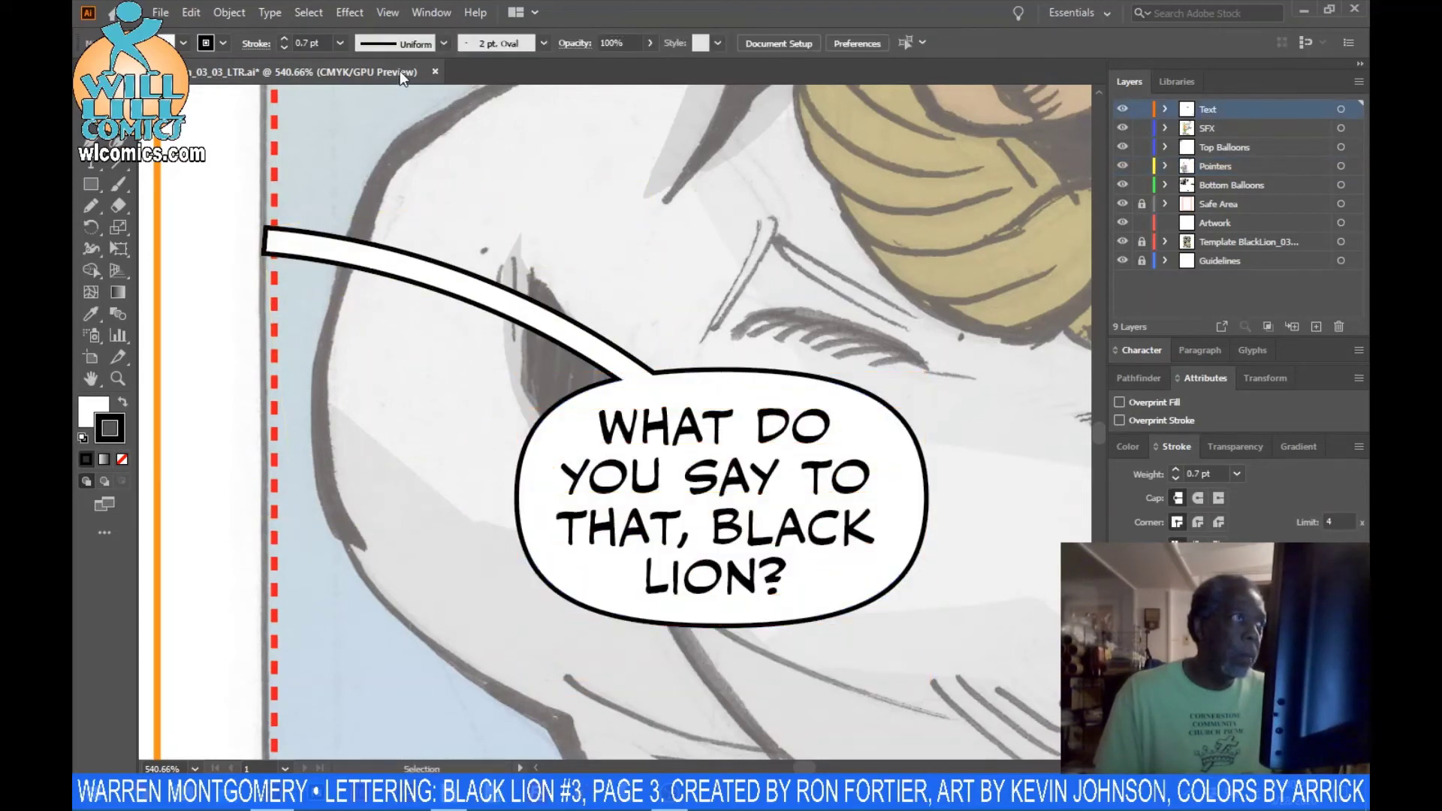
- Lower the pointer, balloon and text together and shift them left so the pointer's tip overhangs the panel border
click(258, 239)
drag(322, 256, 305, 279)
key(ctrl+a)
drag(693, 408, 676, 477)
click(222, 266)
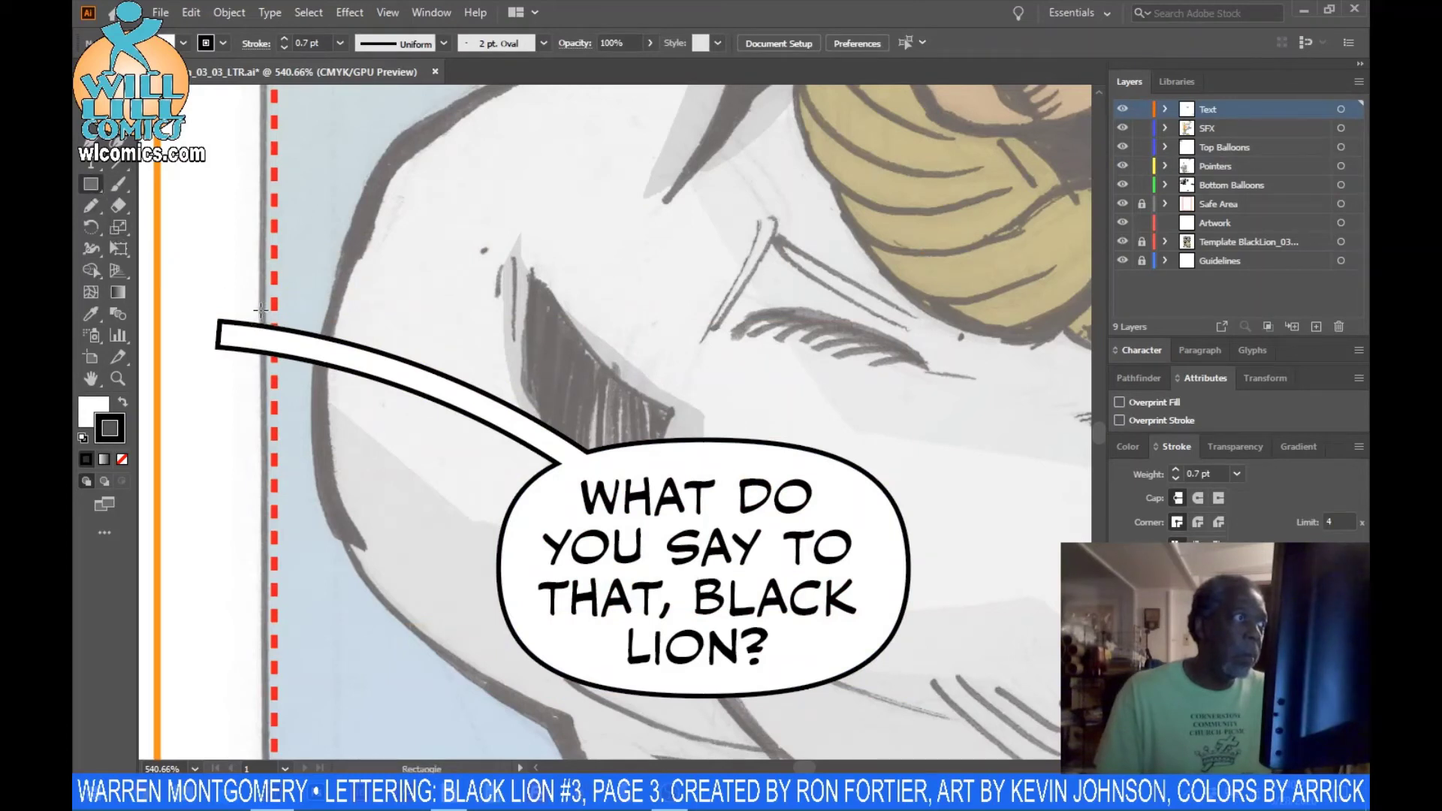
- Try to trim the pointer's overhang with a rectangle drawn on the Text layer and Minus Front
drag(210, 361, 200, 365)
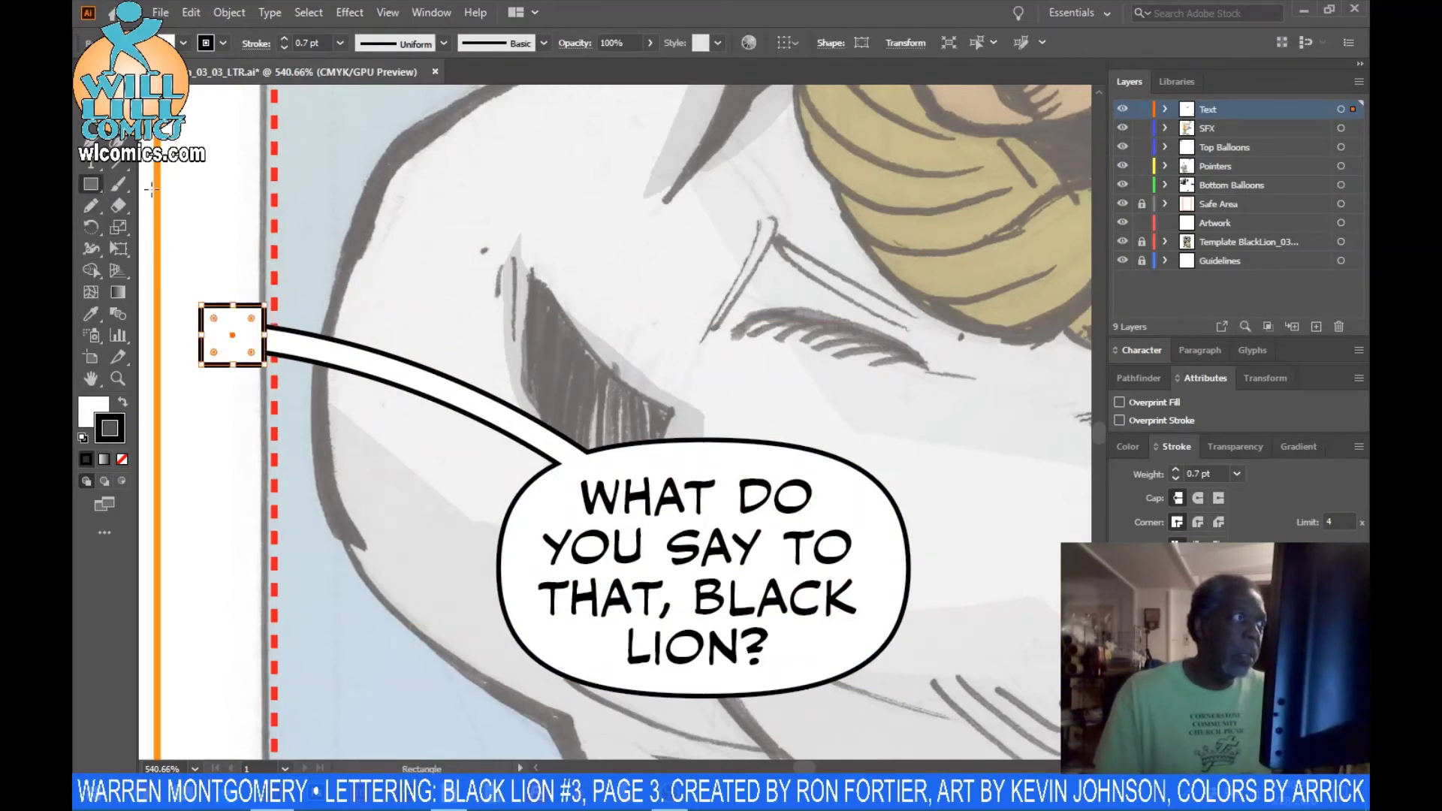
key(v)
shift+click(291, 357)
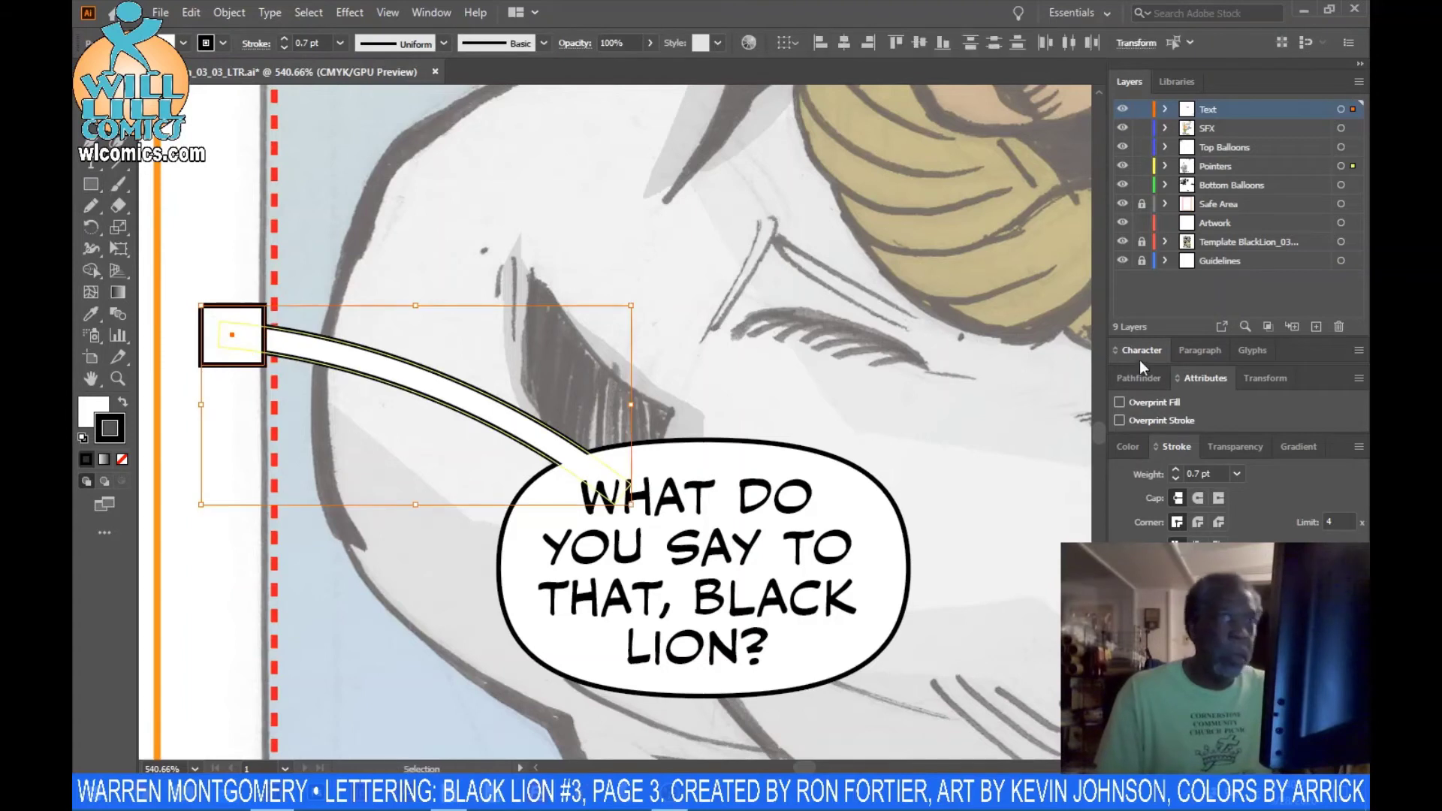
click(1146, 379)
click(686, 305)
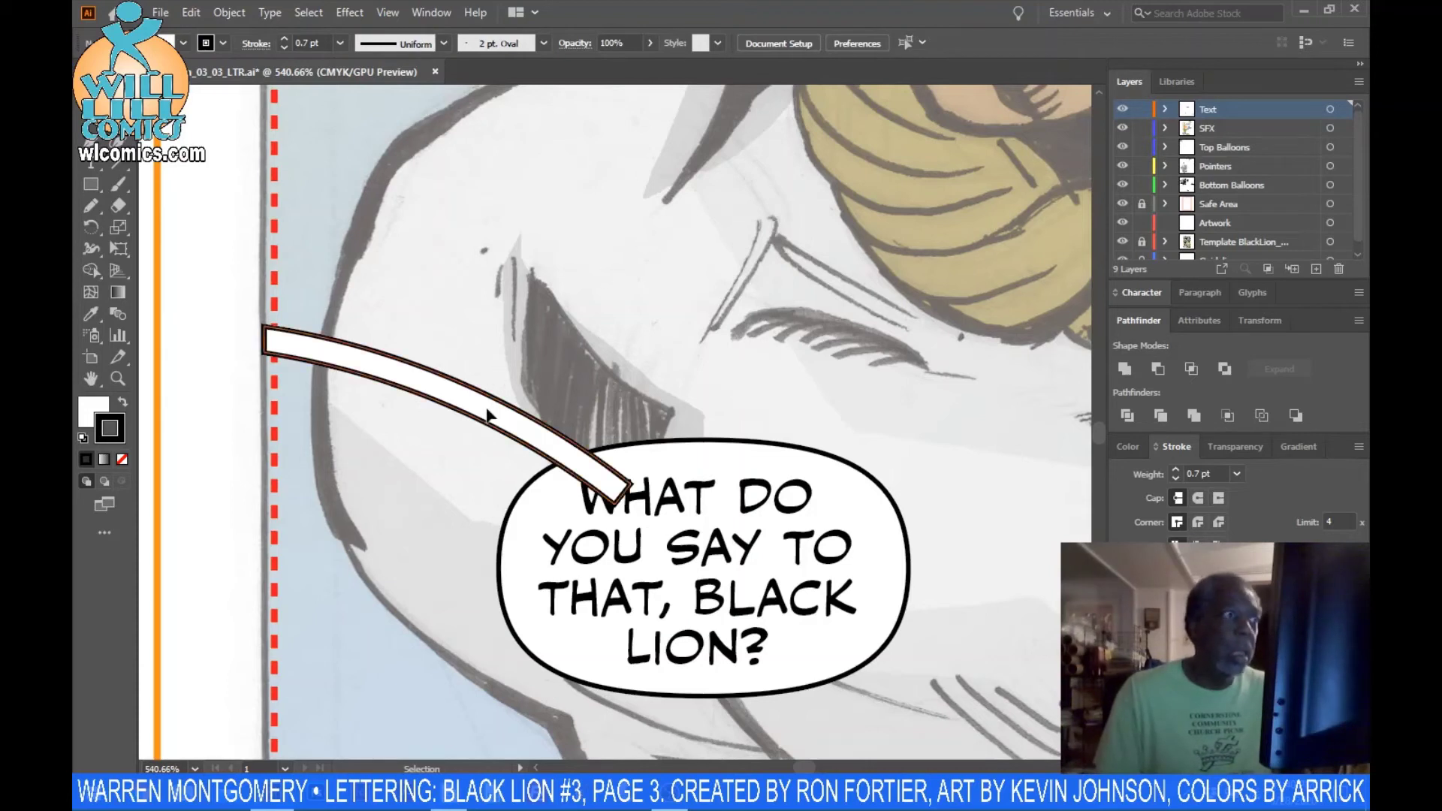
key(ctrl+z)
click(585, 252)
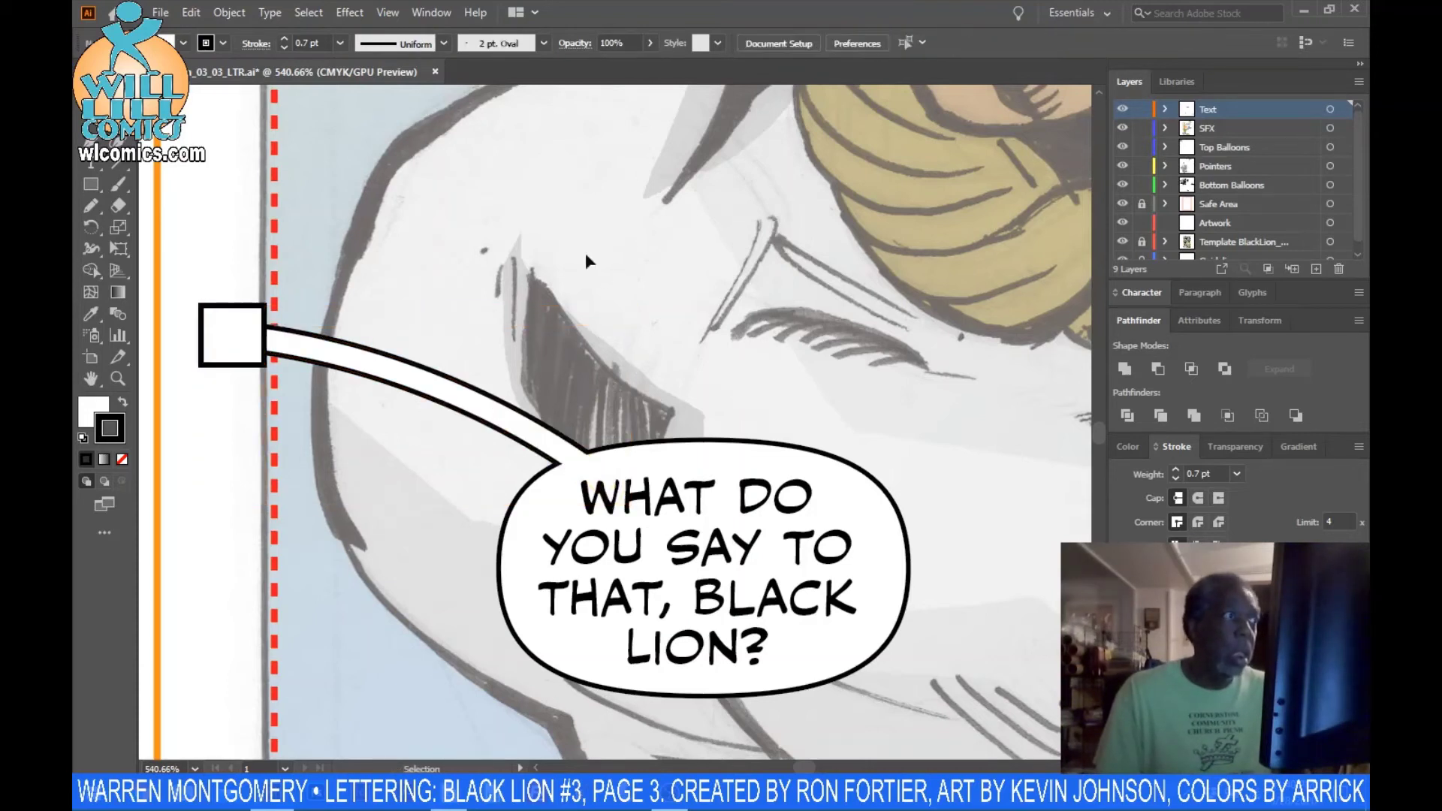
scroll(929, 273, down, 1)
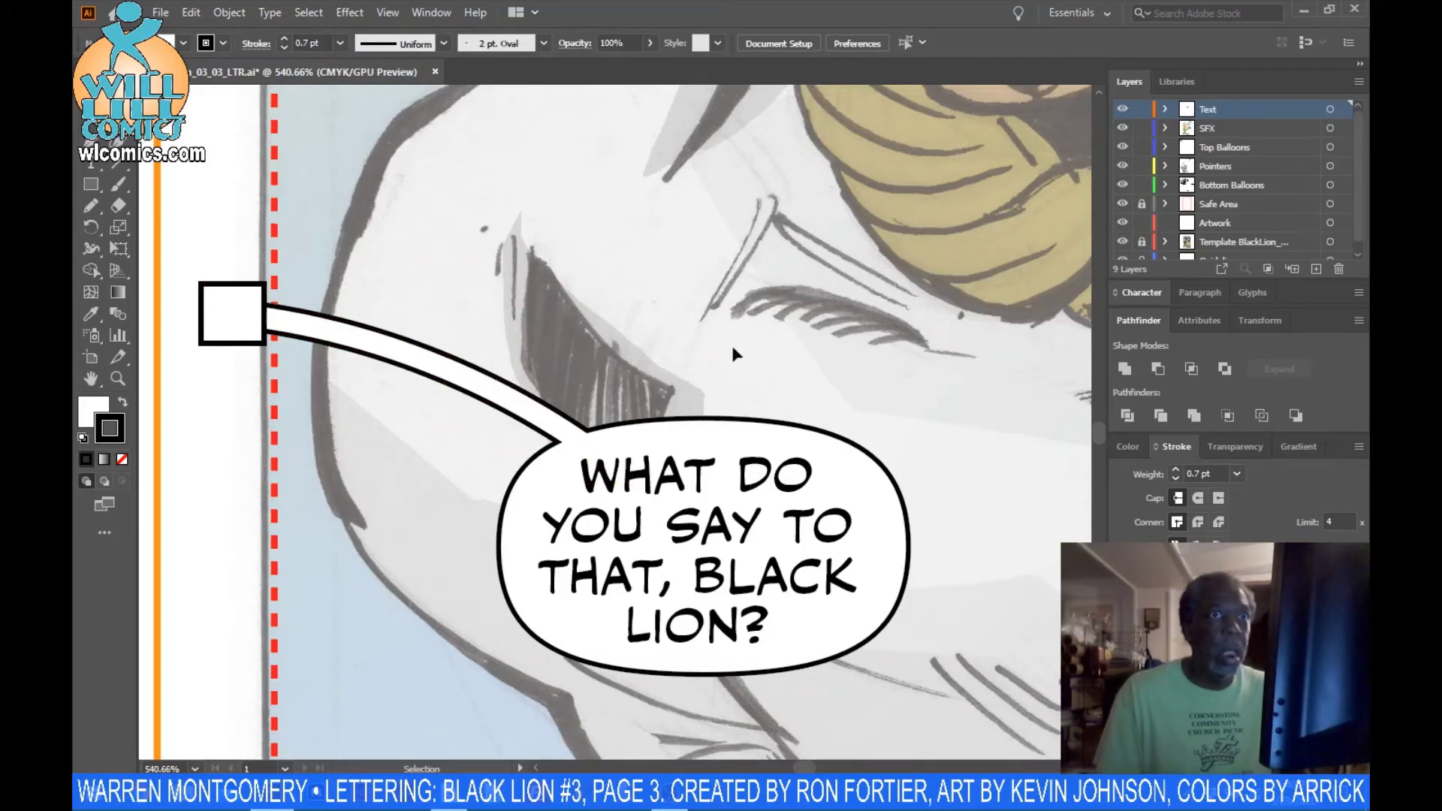
- Delete the trimming rectangle that was drawn on the Text layer
click(463, 390)
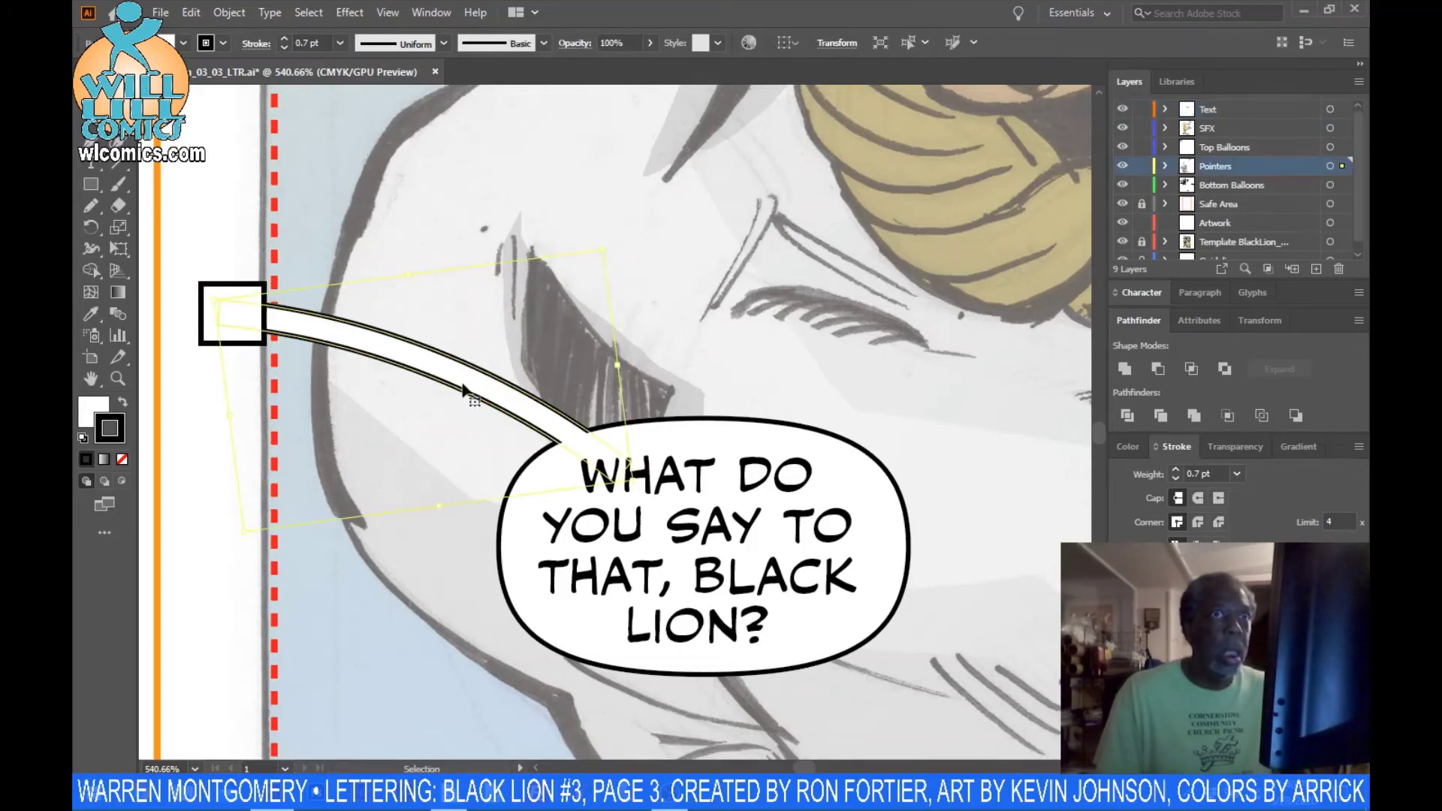
click(243, 230)
click(222, 287)
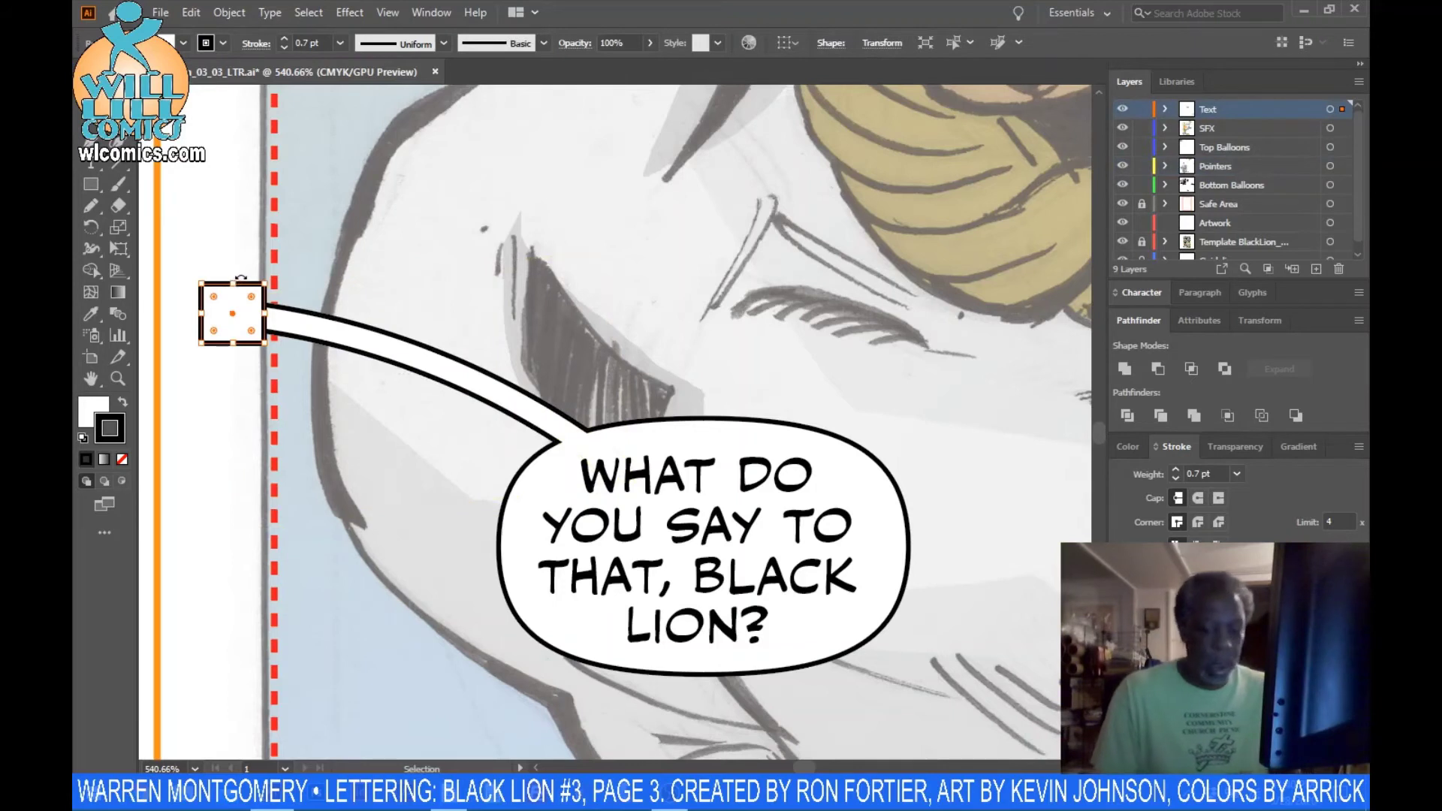
key(Delete)
- On the Pointers layer, draw a rectangle over the pointer's overhang up to the panel border and subtract it with Minus Front
click(1216, 166)
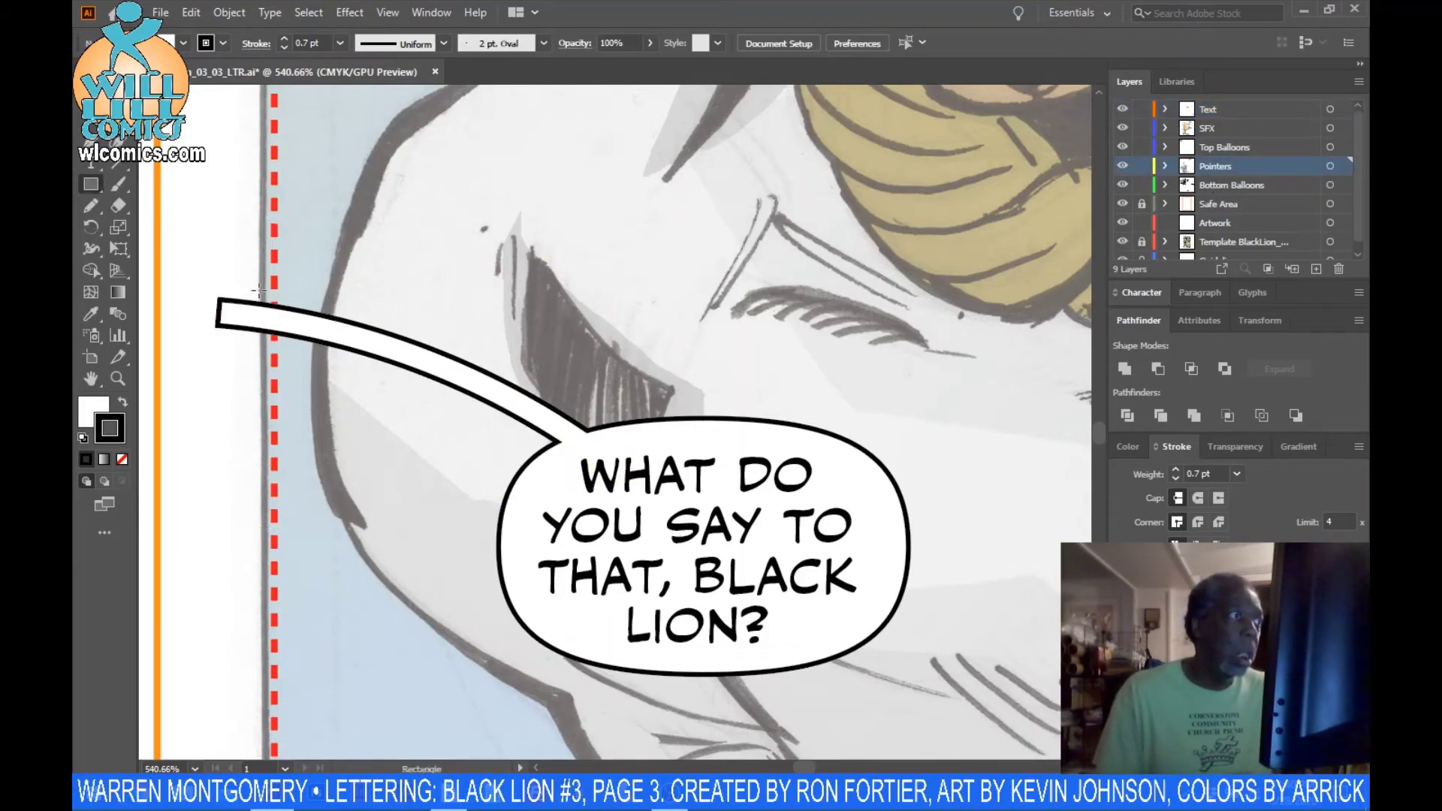
drag(200, 344, 187, 354)
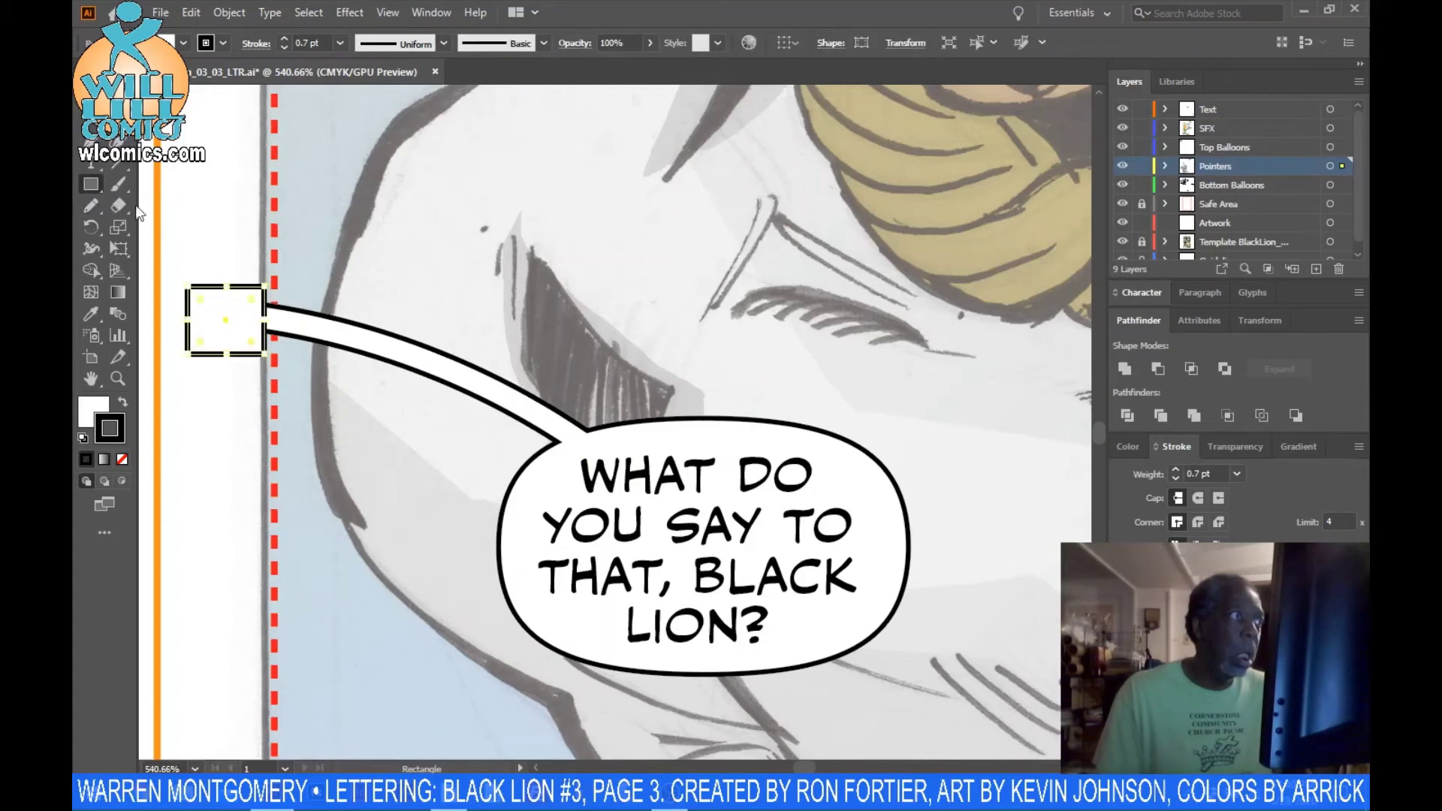
key(v)
shift+click(329, 343)
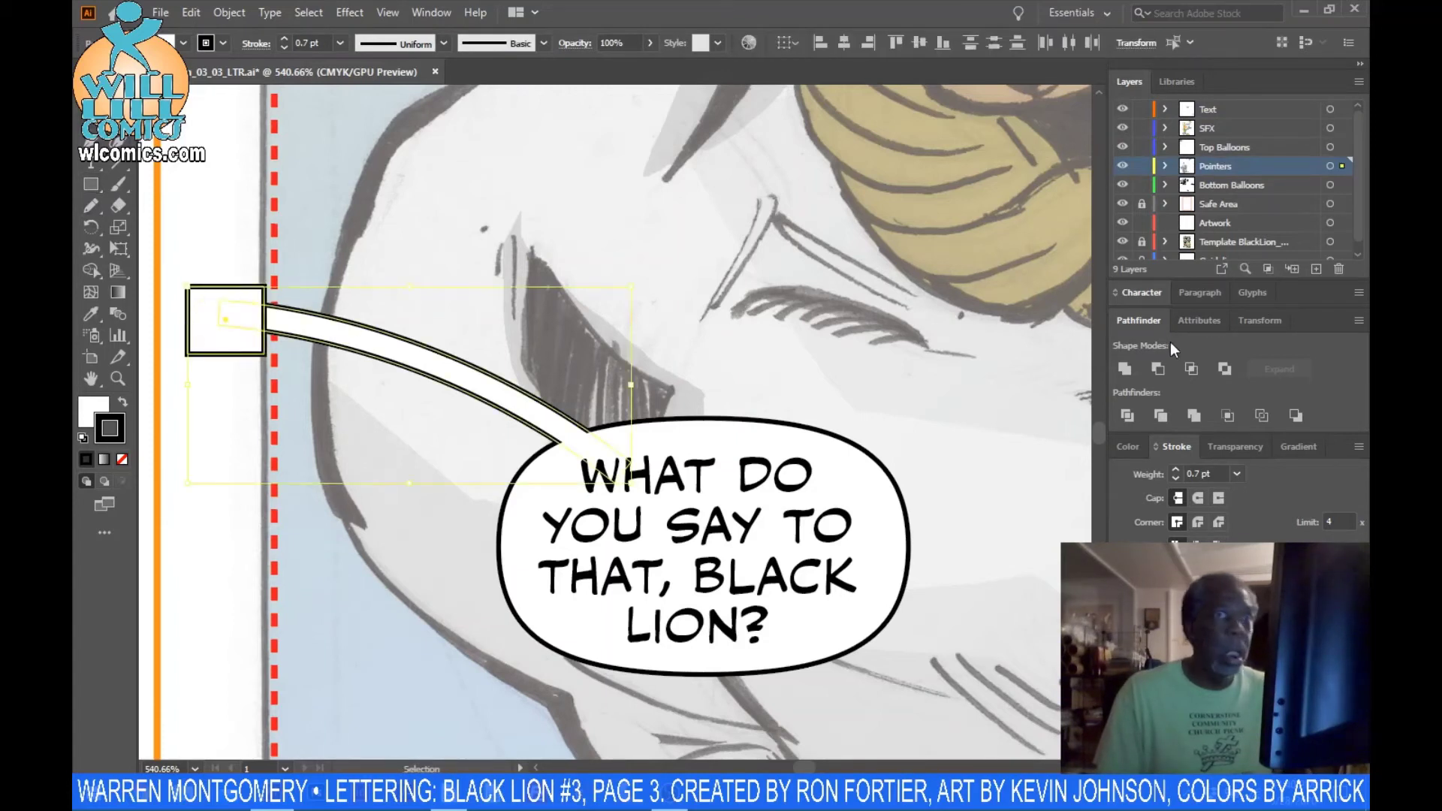
click(1158, 369)
click(658, 316)
- Place a copy of the orange SWAK sound effect from the pasteboard in panel 5, beside the white-shirted character's chest
key(a)
key(ctrl+minus)
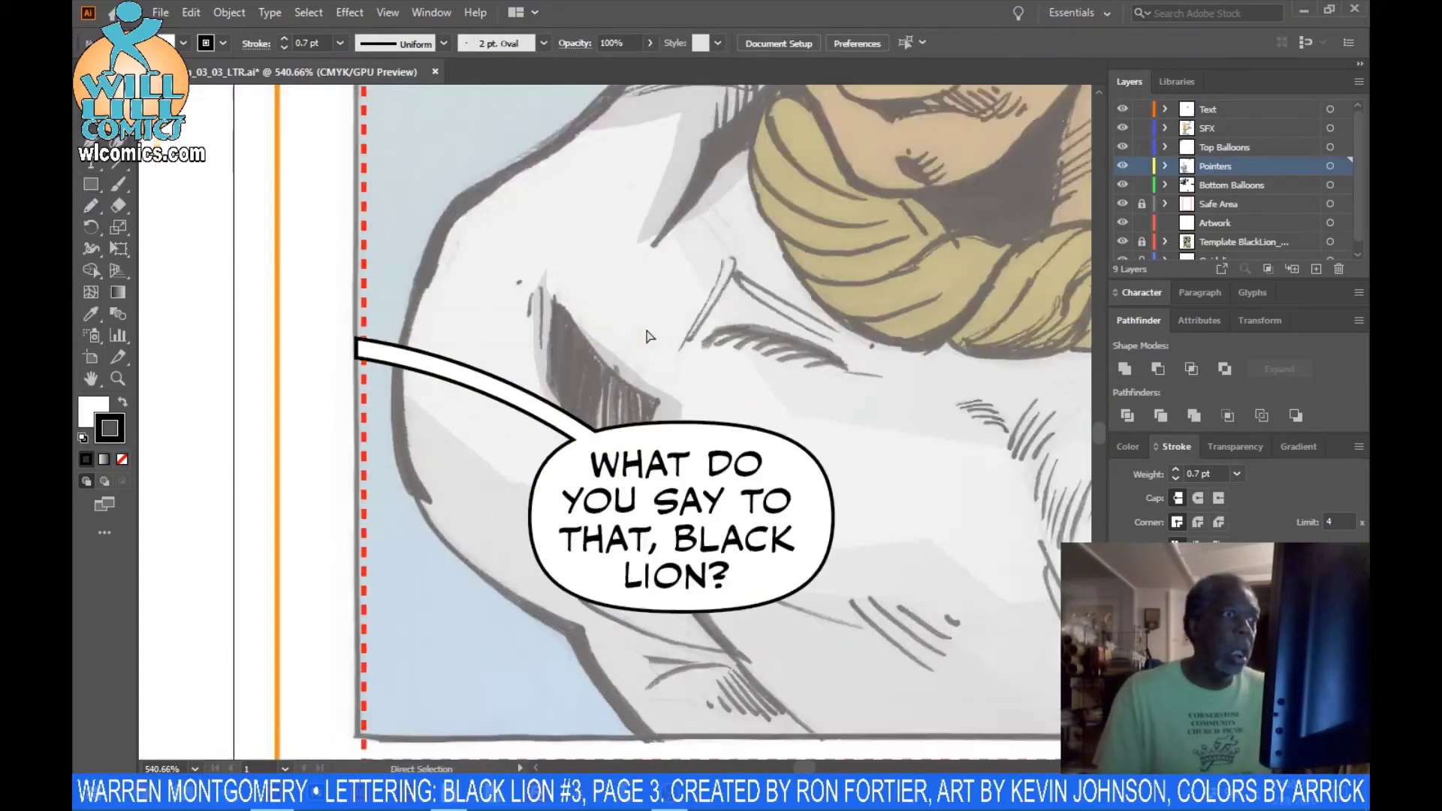
key(ctrl+minus)
key(ctrl+minus)
key(ctrl+minus)
key(h)
mouse_move(674, 381)
mouse_down()
mouse_move(618, 419)
mouse_move(264, 474)
mouse_up()
drag(439, 454, 276, 581)
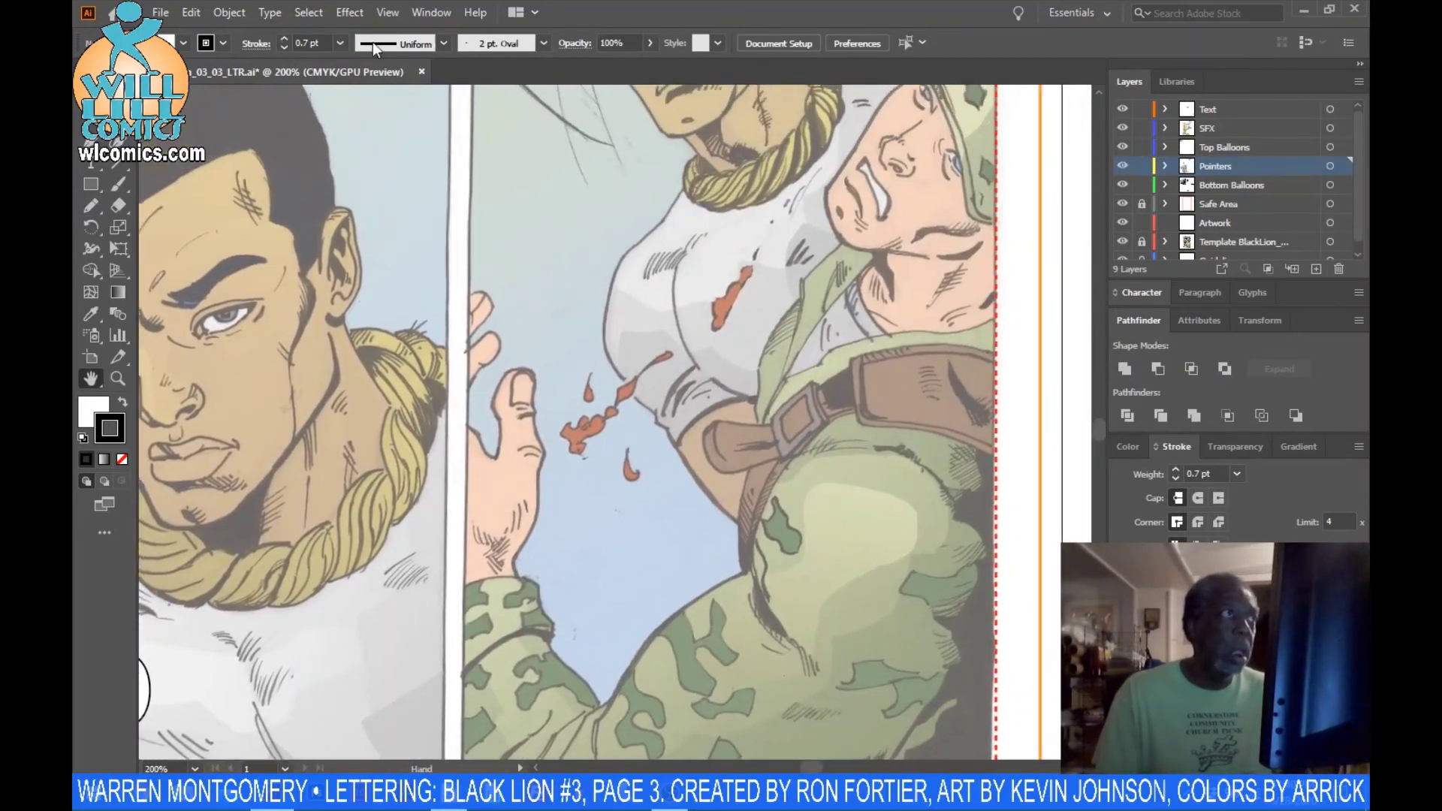
click(388, 12)
click(466, 260)
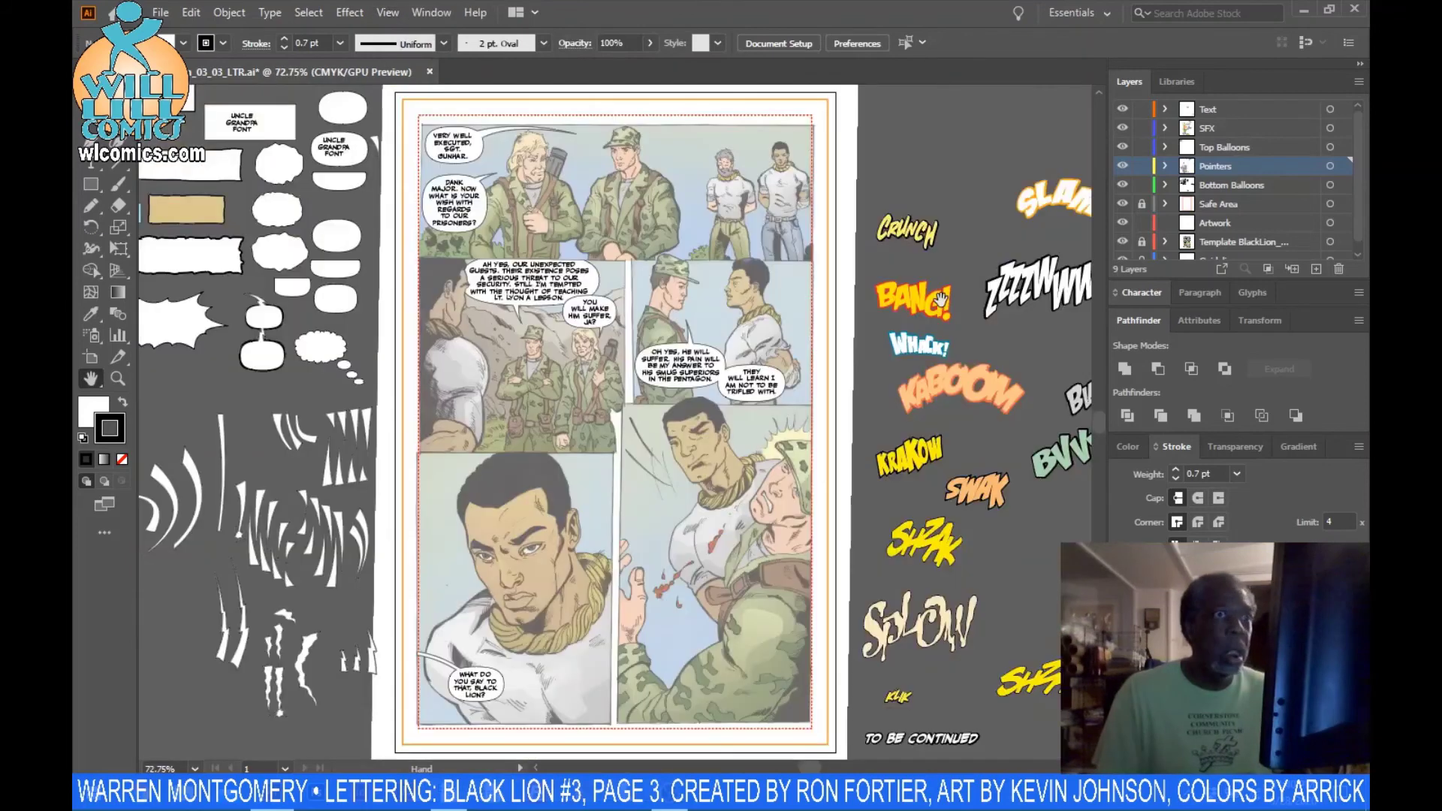
click(87, 164)
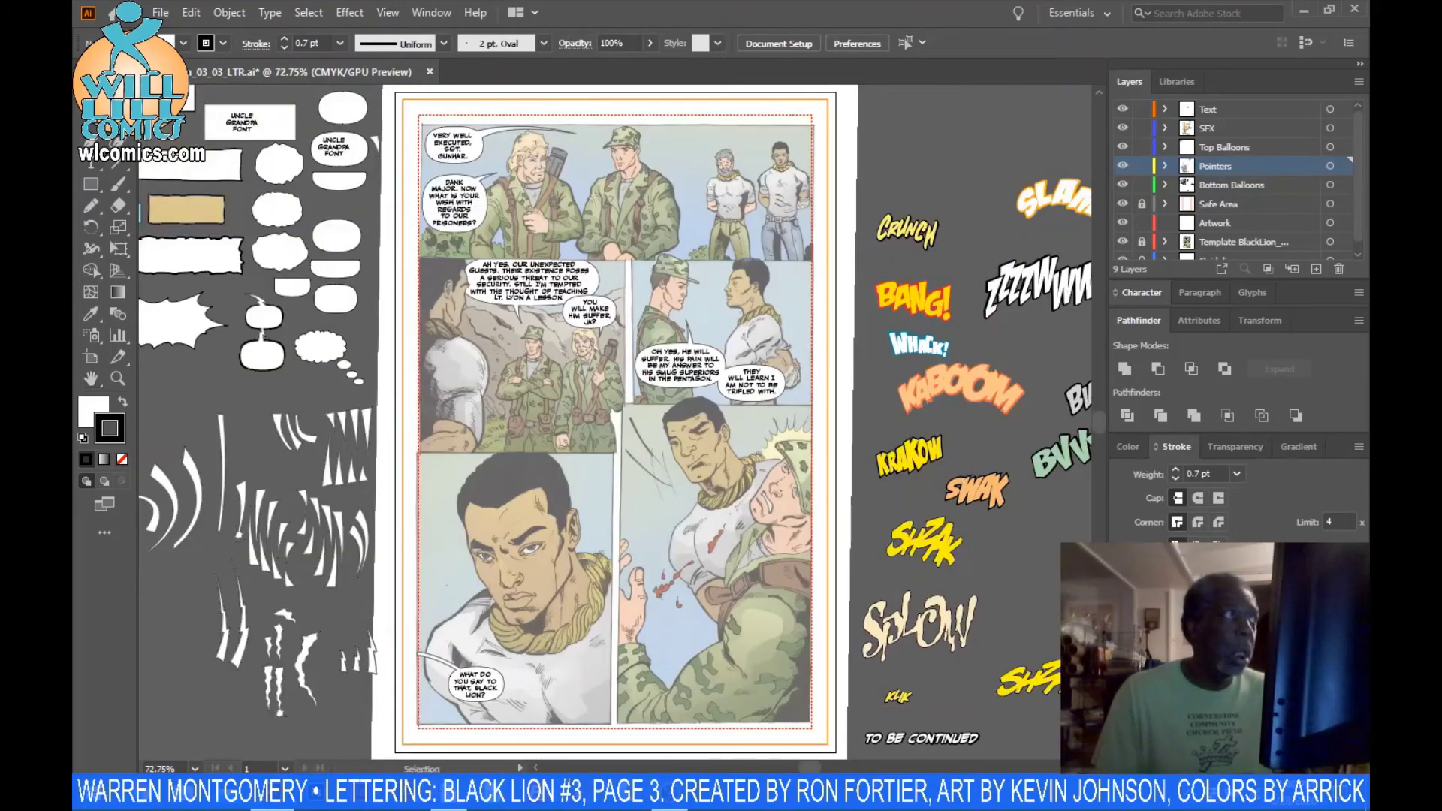
drag(1014, 518, 704, 538)
key(z)
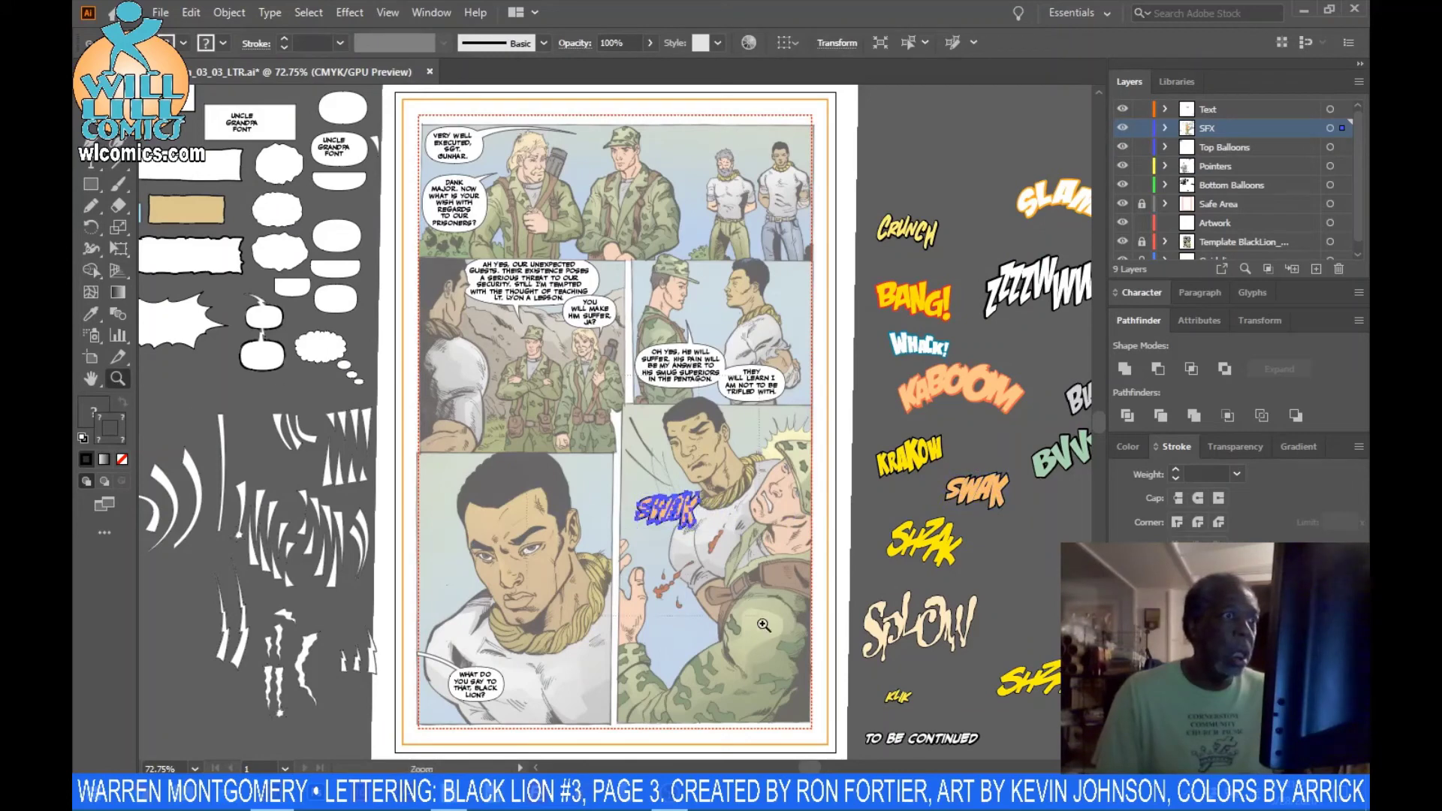
- Ungroup the SWAK copy in panel 5 to separate its lettering from its outline
drag(764, 625, 453, 405)
key(v)
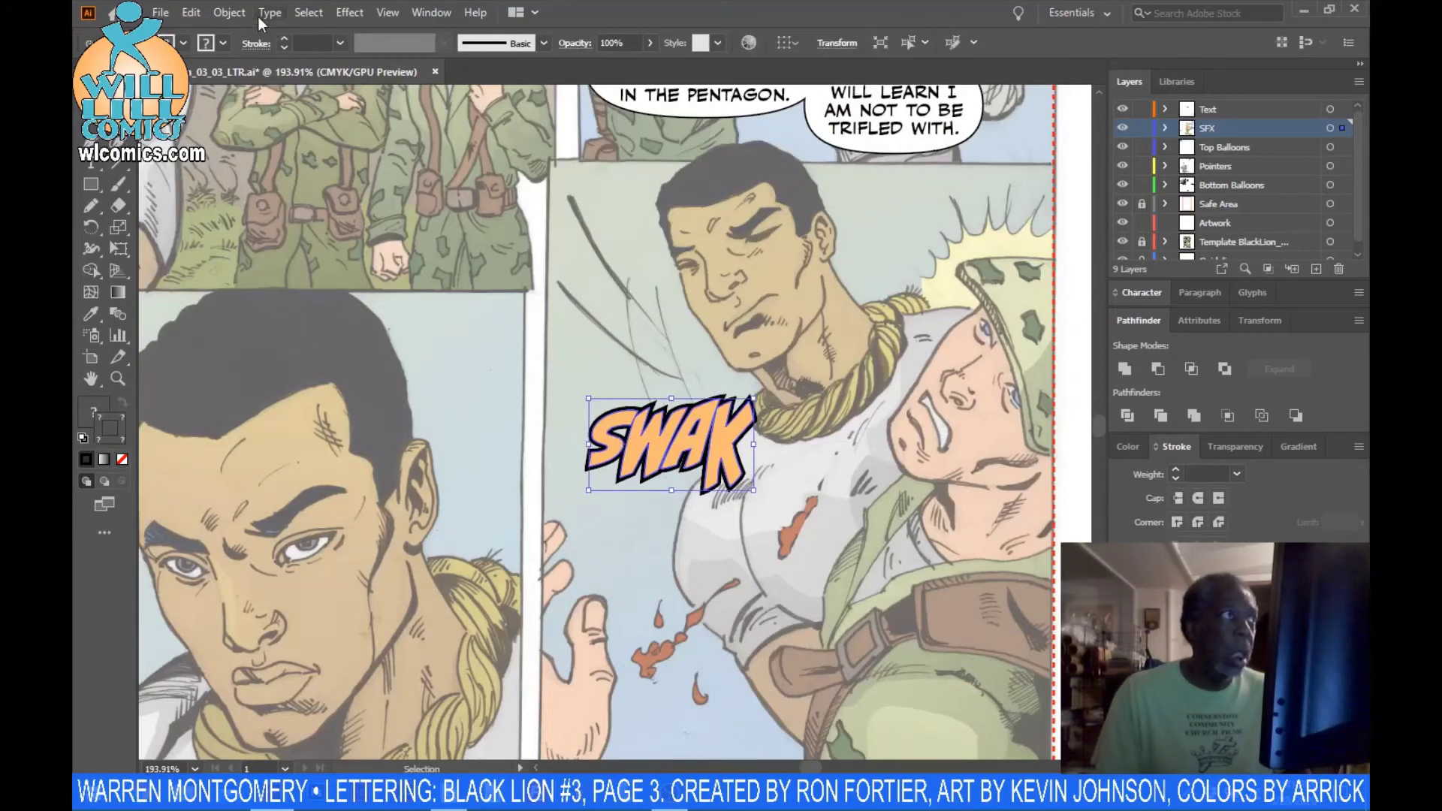
click(229, 12)
click(256, 117)
drag(572, 390, 599, 436)
click(619, 400)
click(617, 417)
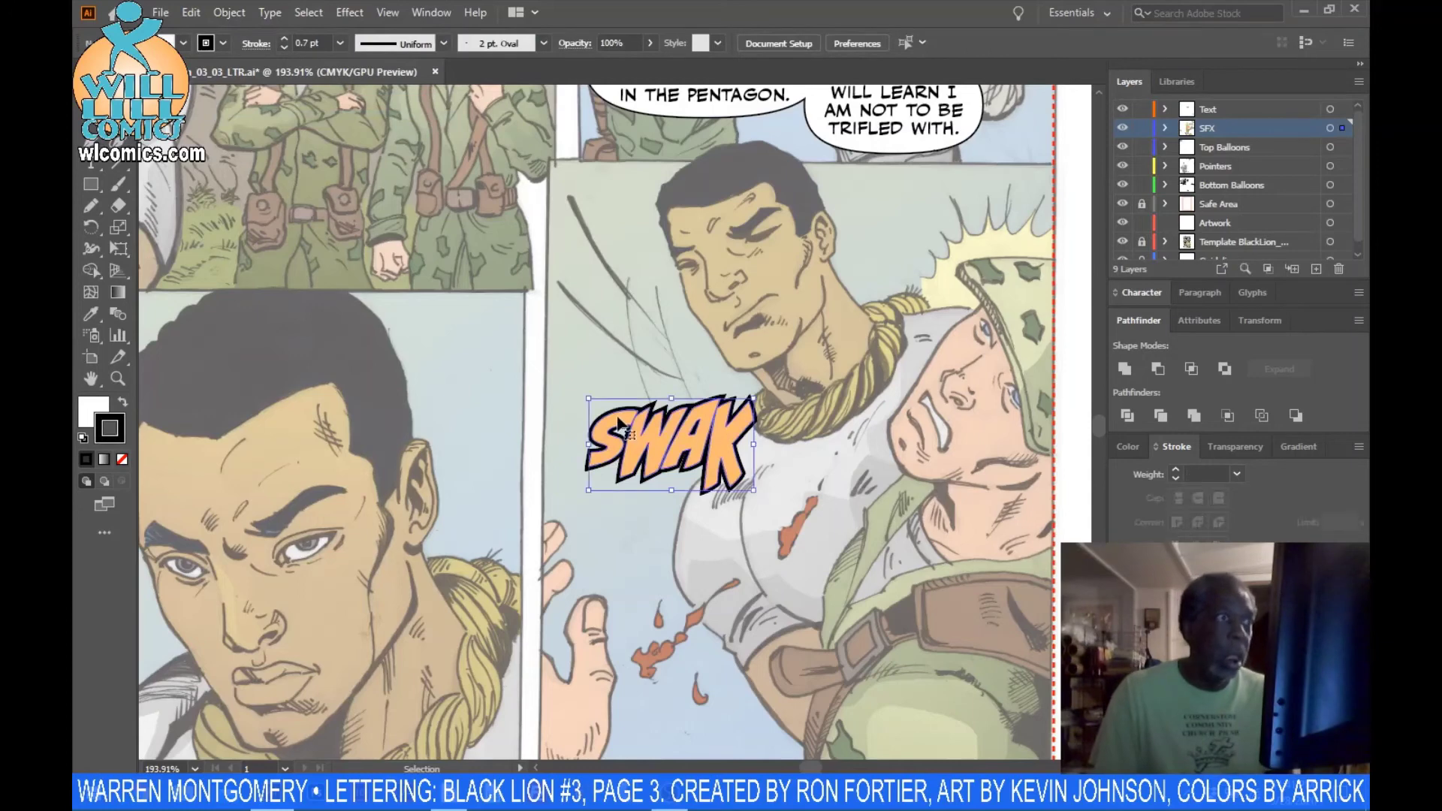
- Ungroup the orange fill lettering of the SWAK copy and delete its orange S
click(220, 12)
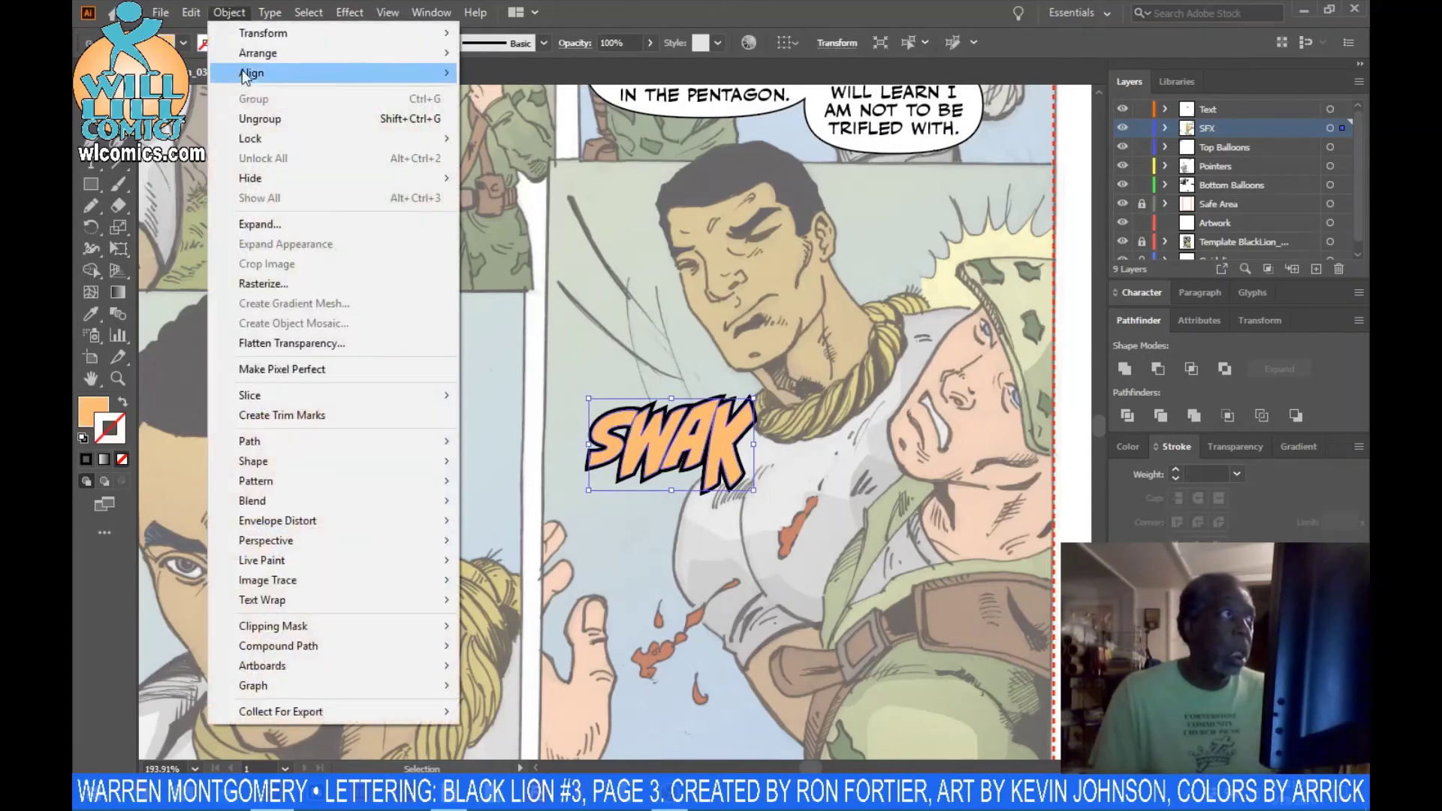
click(255, 117)
click(588, 377)
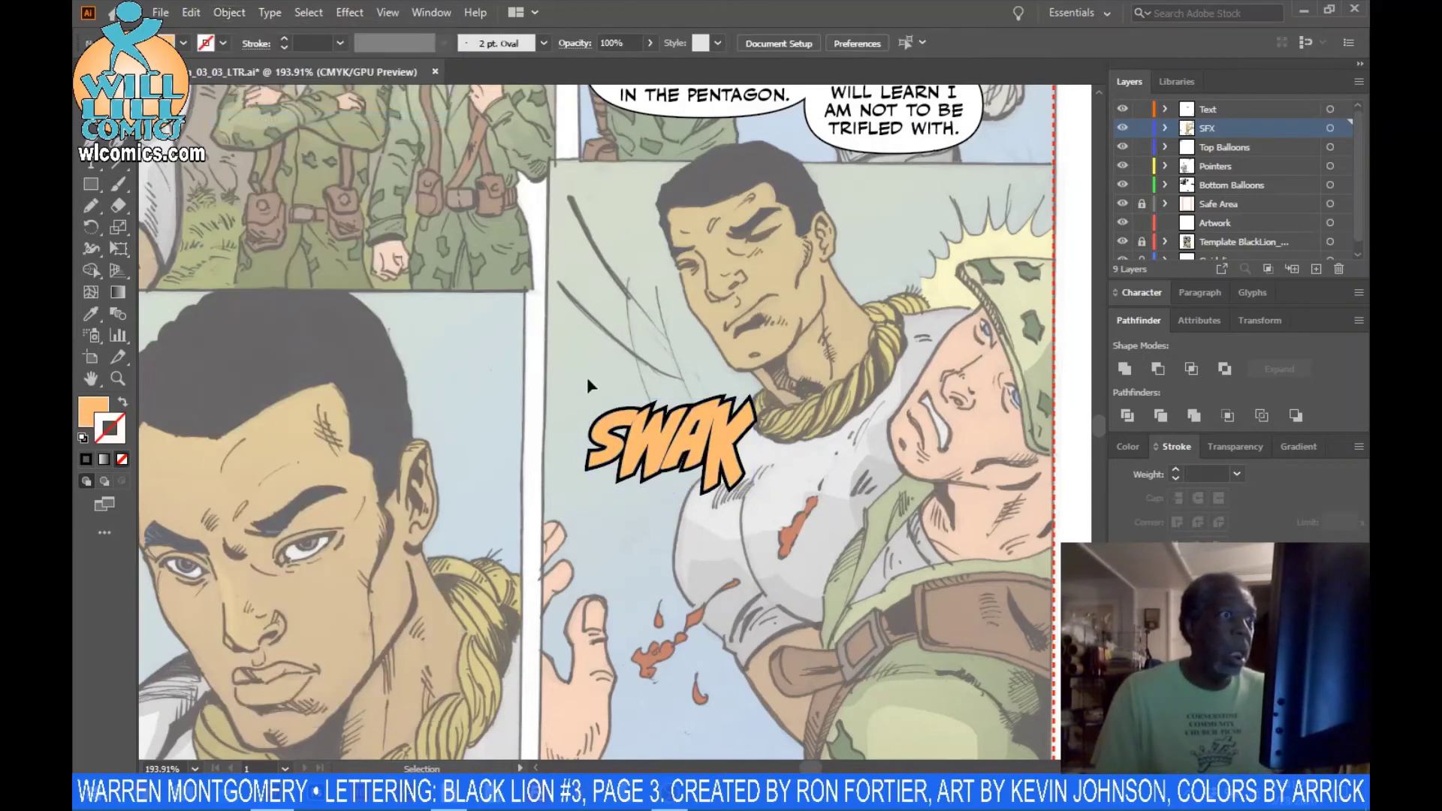
click(606, 433)
click(606, 428)
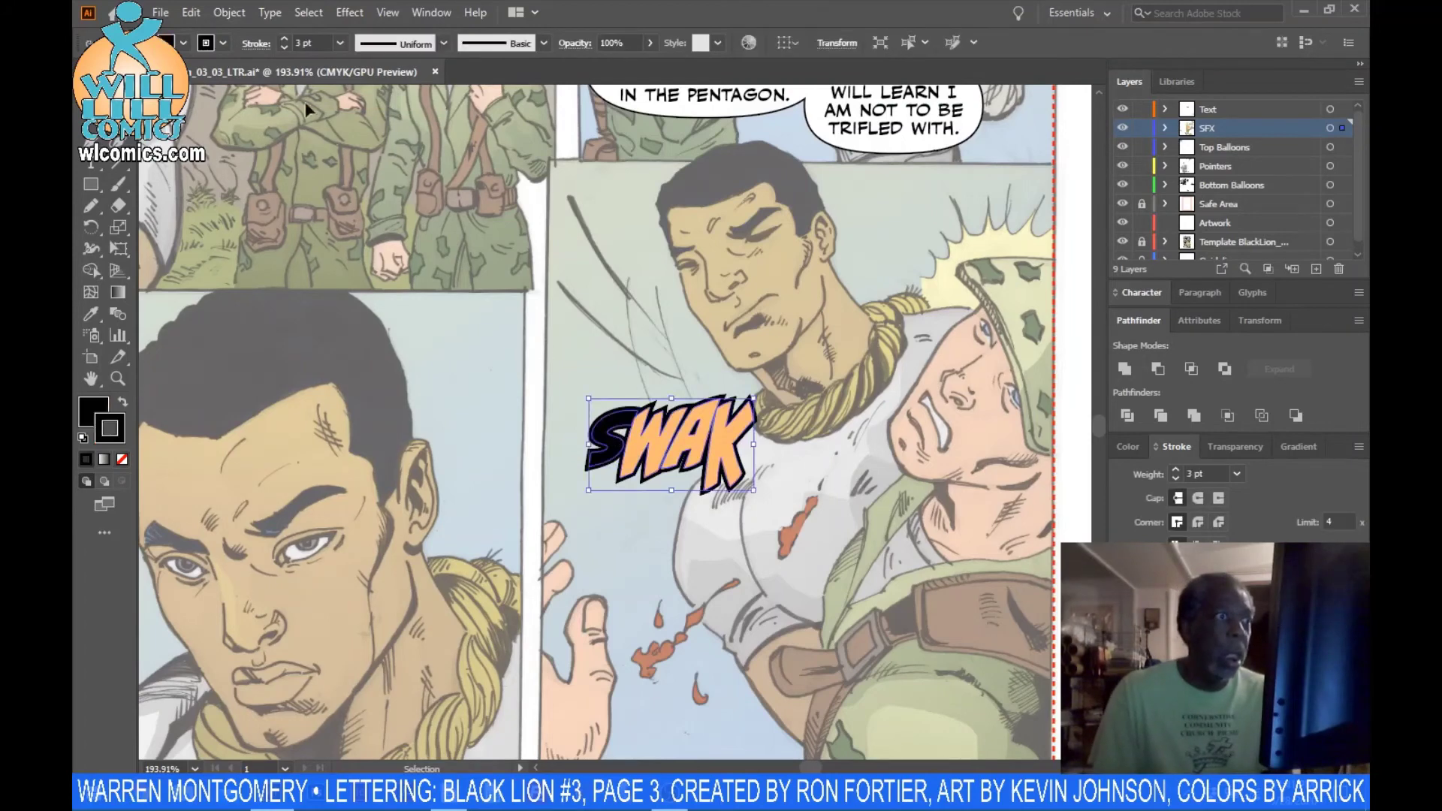
- Try to ungroup the black SWAK outline and delete only its S
click(229, 12)
click(260, 119)
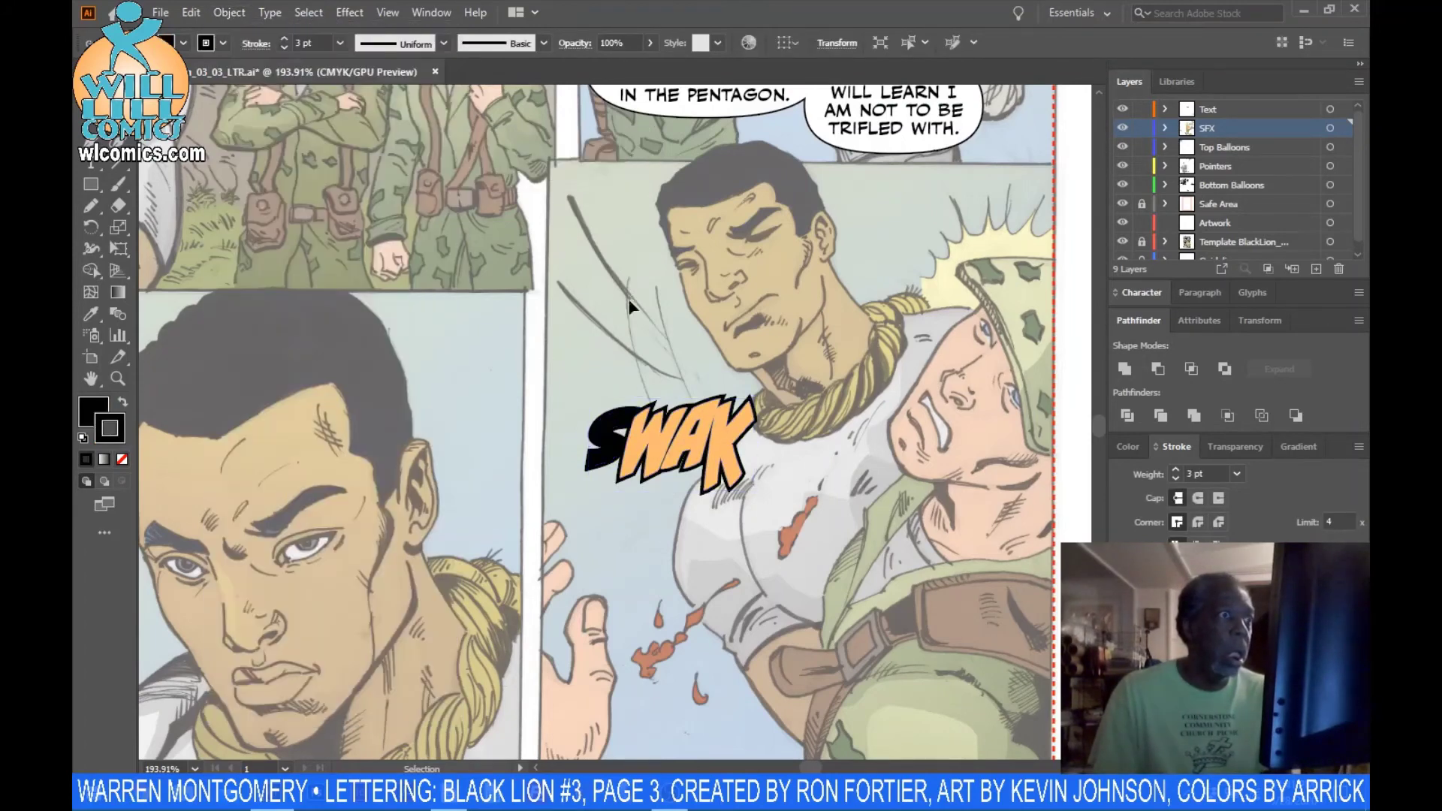
click(599, 422)
key(Delete)
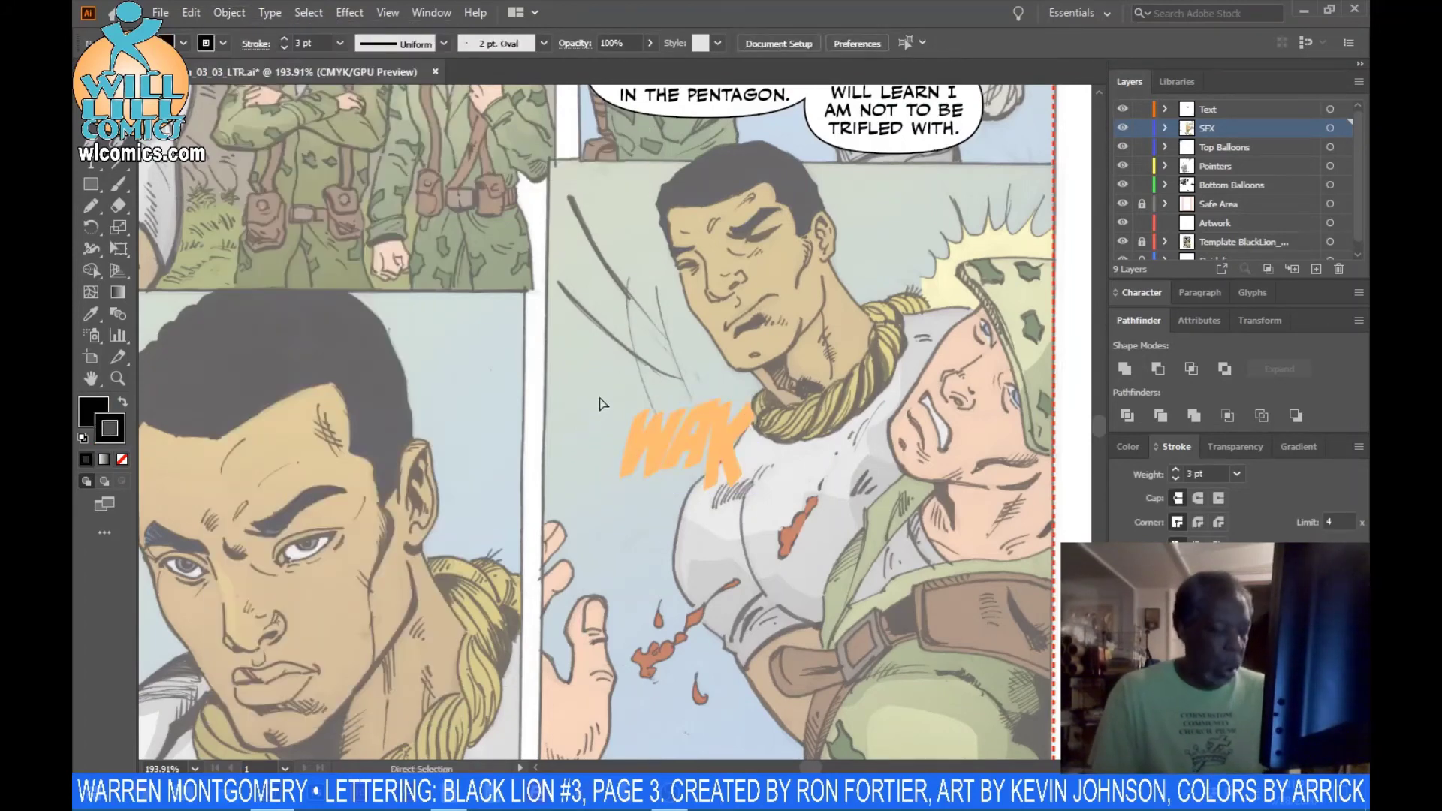
key(ctrl+z)
click(548, 304)
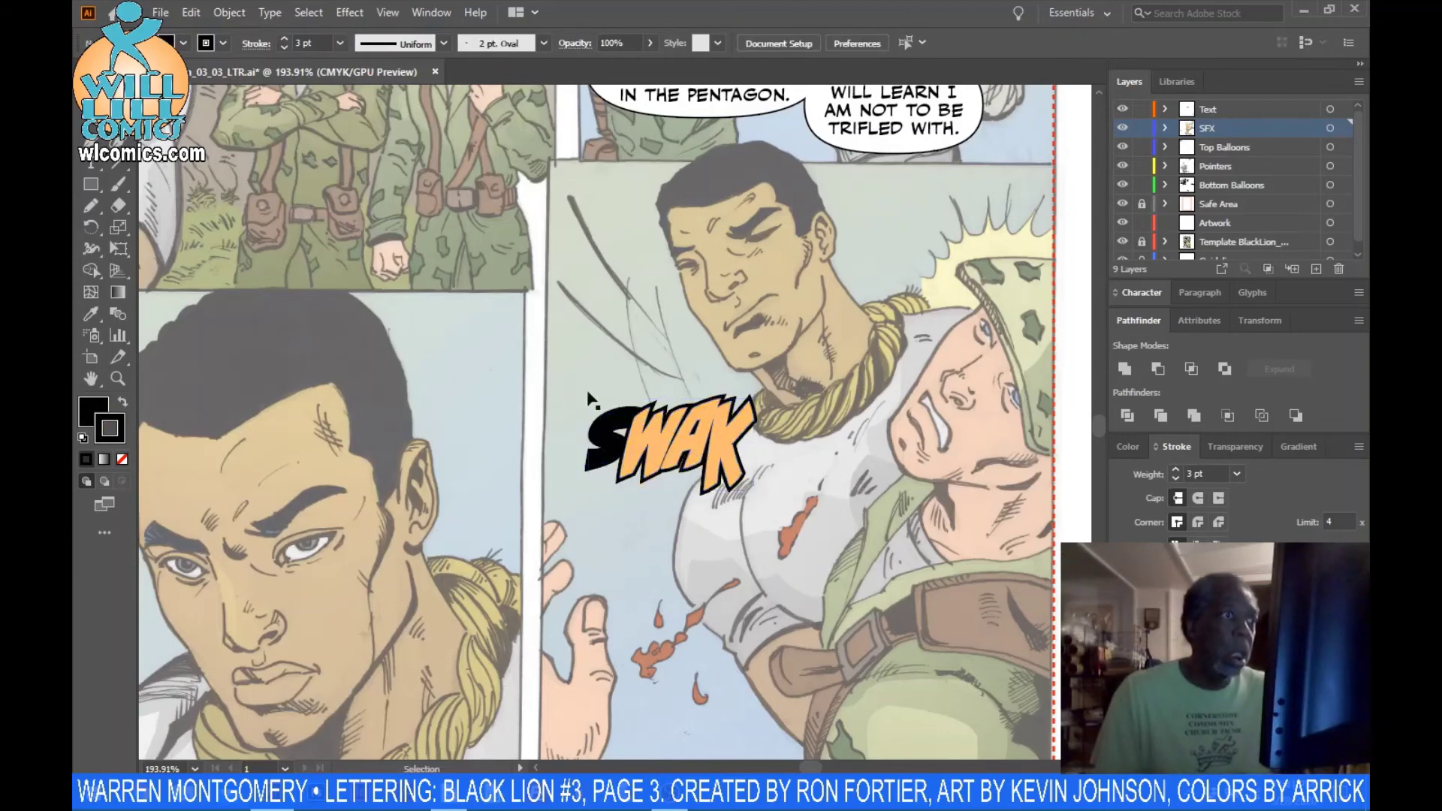
- Ungroup the black outline of the SWAK copy in panel 5 and delete its S
click(591, 402)
click(211, 13)
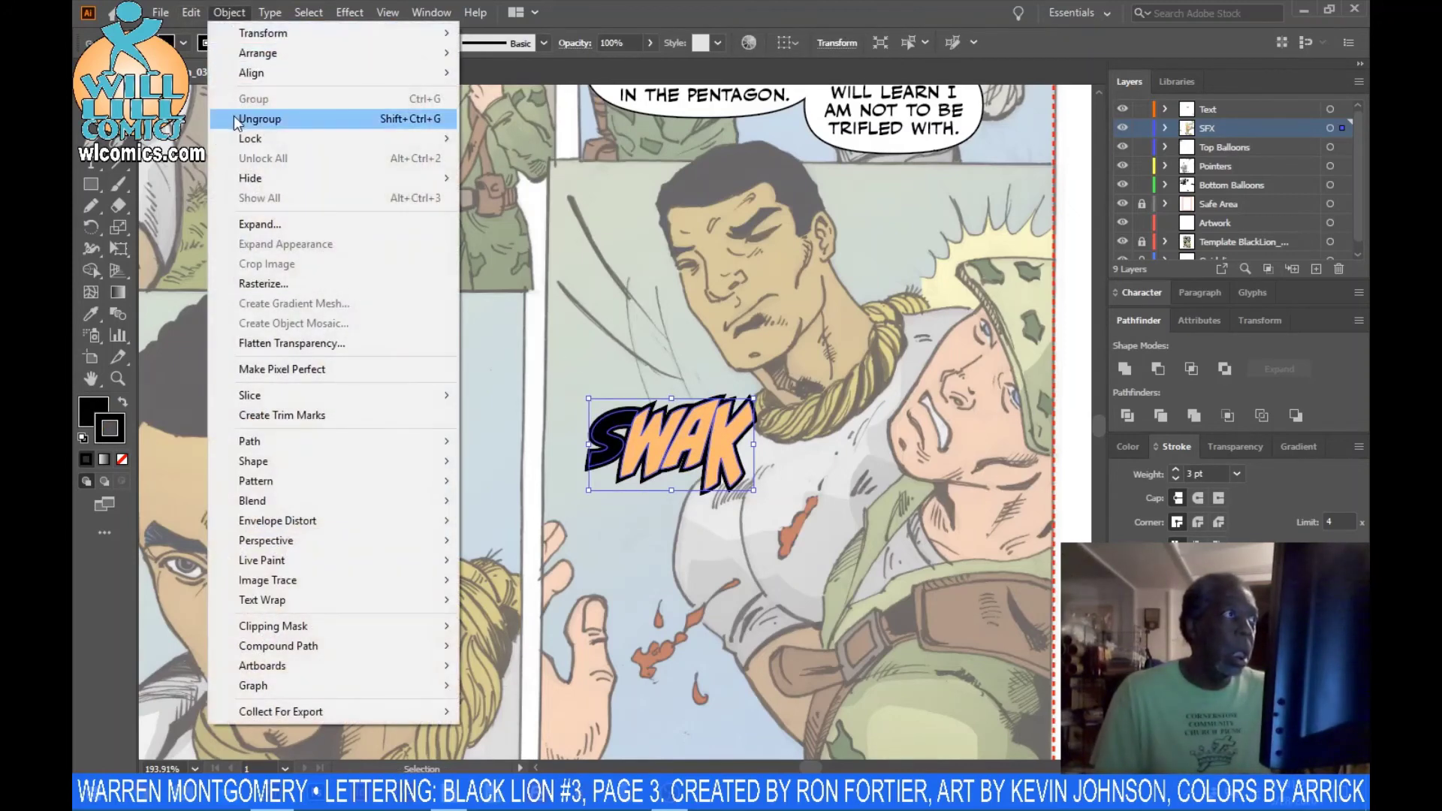
click(259, 113)
key(ctrl+shift+a)
click(613, 412)
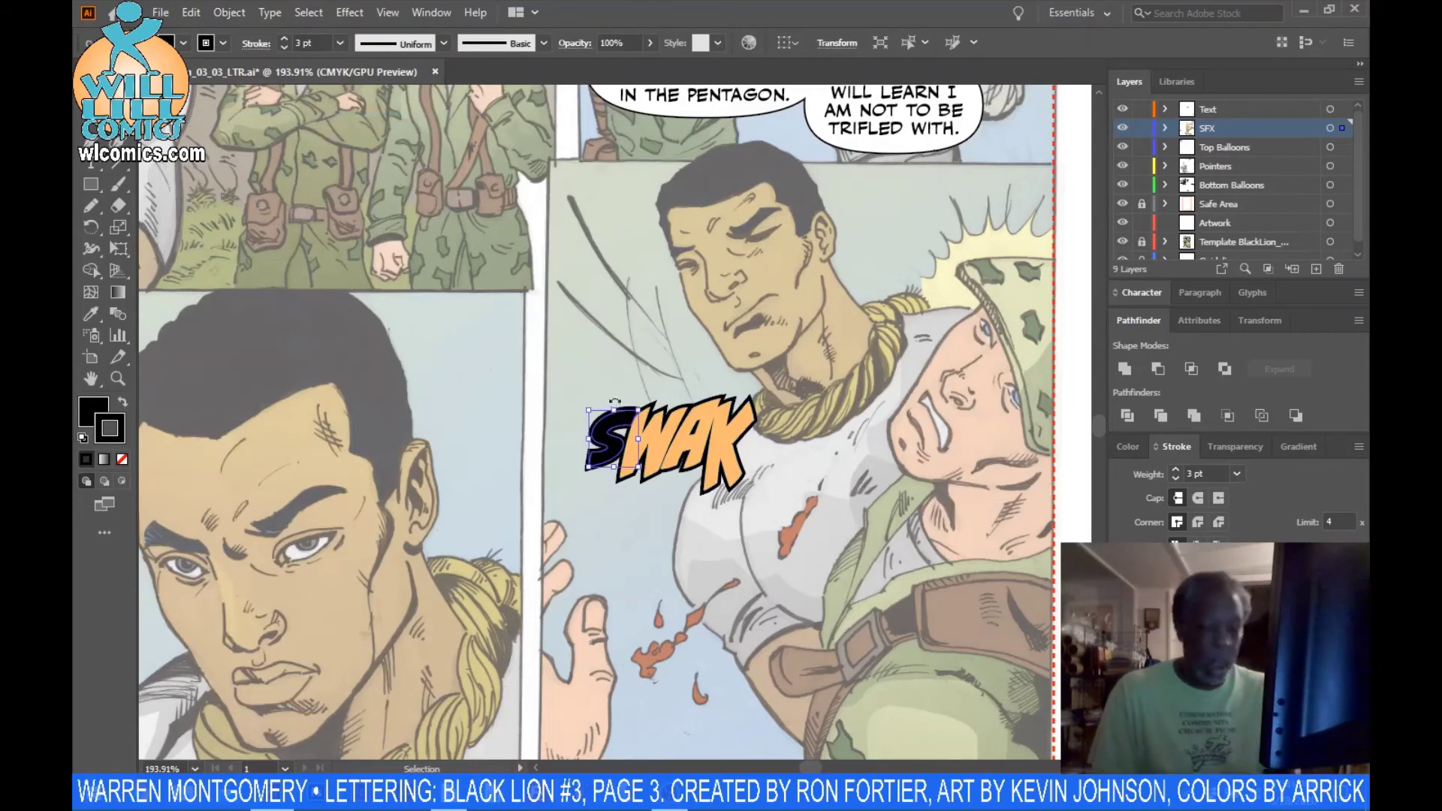
key(Delete)
- Move the WAK lettering up into the open area beside the character's shoulder and tilt it clockwise
drag(617, 362, 776, 478)
drag(721, 444, 673, 401)
click(739, 390)
- Shift the K and W of WAK, each with its outline, to adjust the spacing around the A
drag(656, 328, 697, 405)
key(ctrl+shift+a)
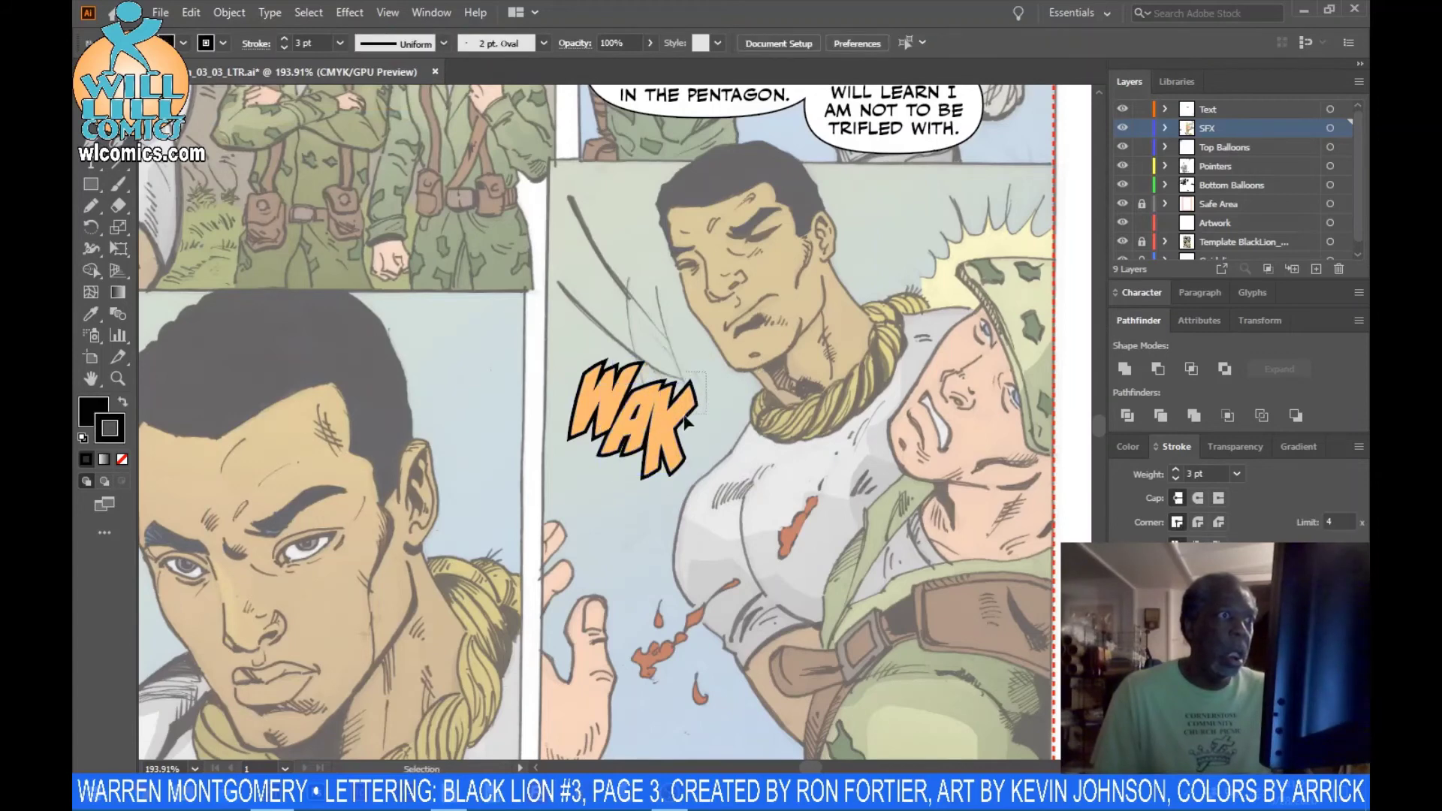
click(686, 420)
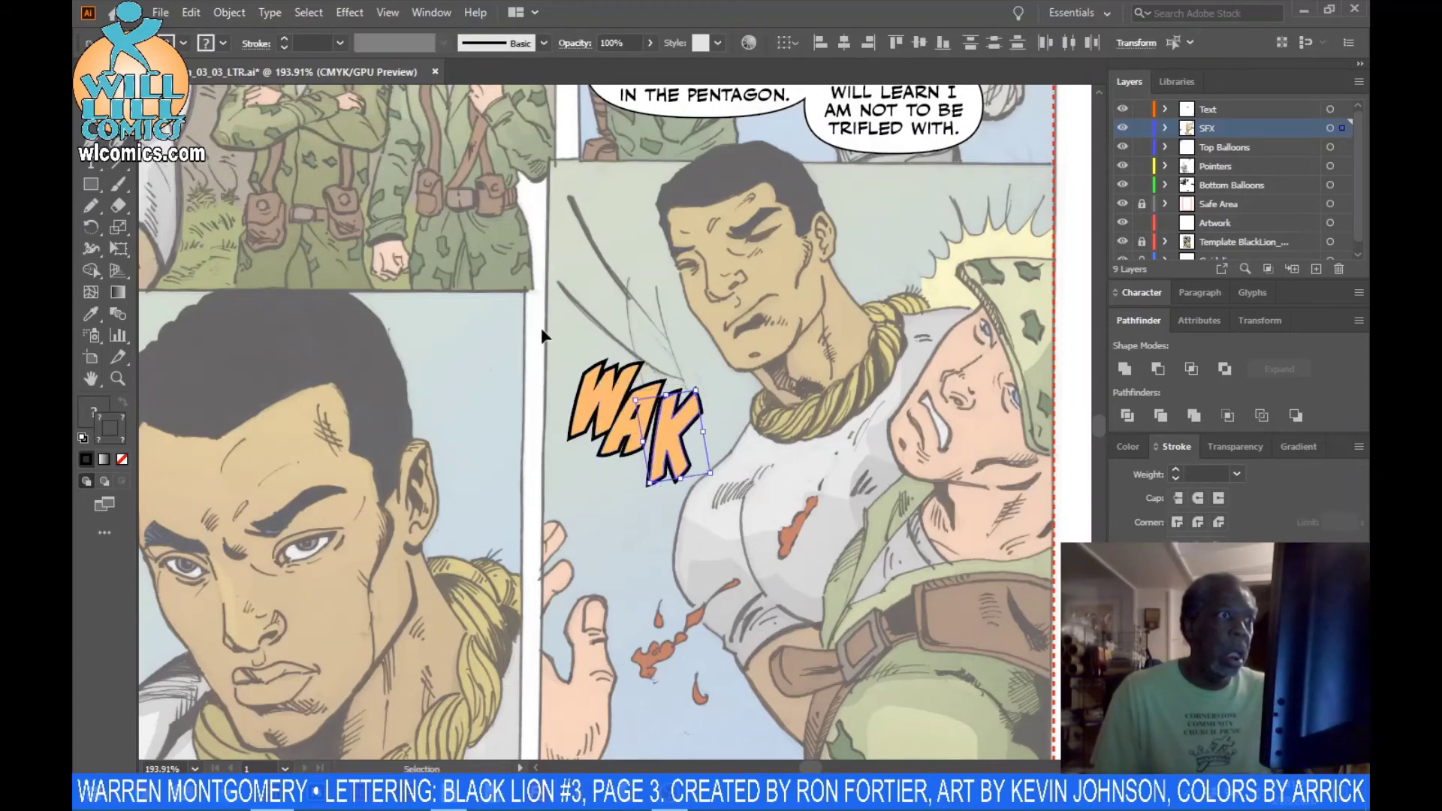
key(ctrl+shift+a)
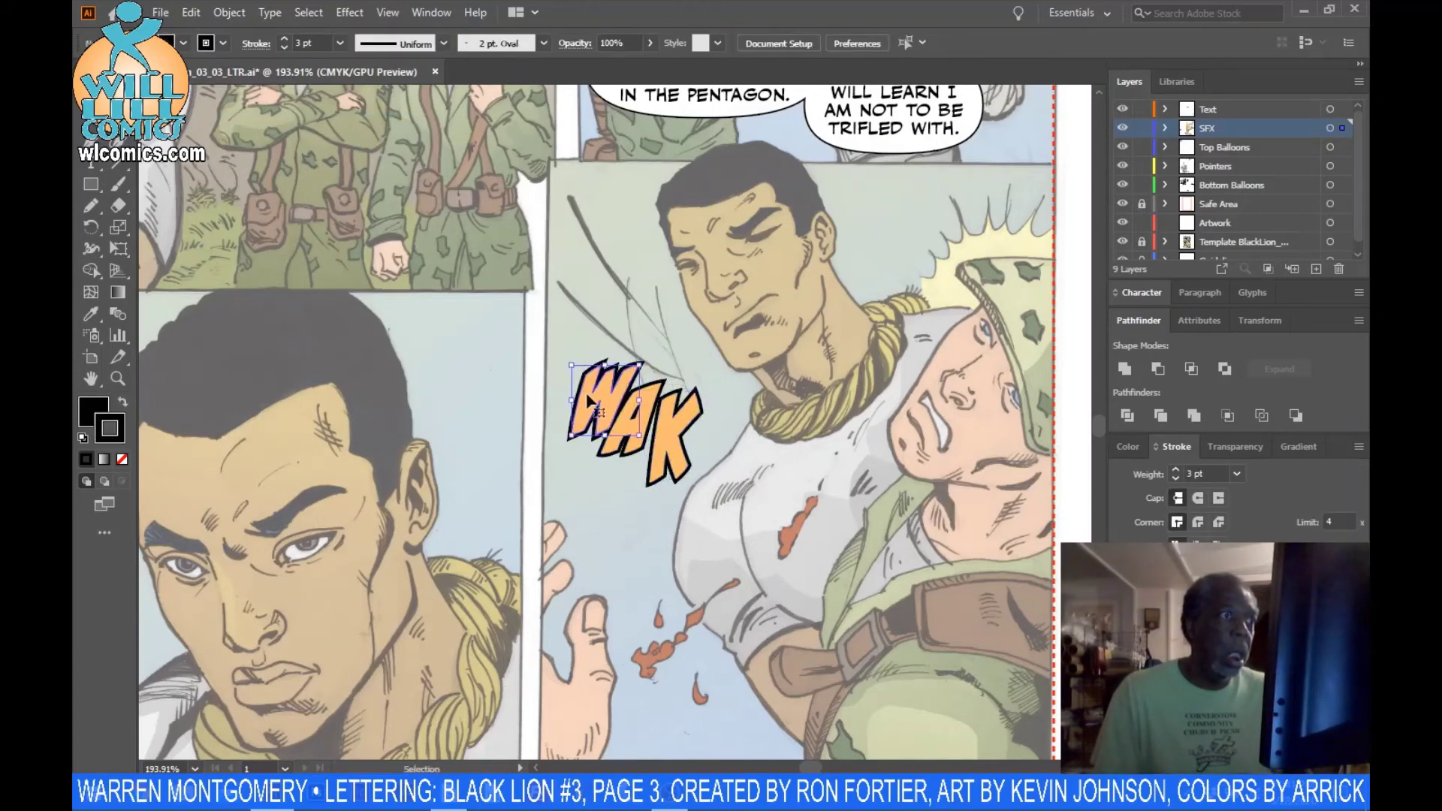
drag(593, 409, 589, 410)
click(598, 314)
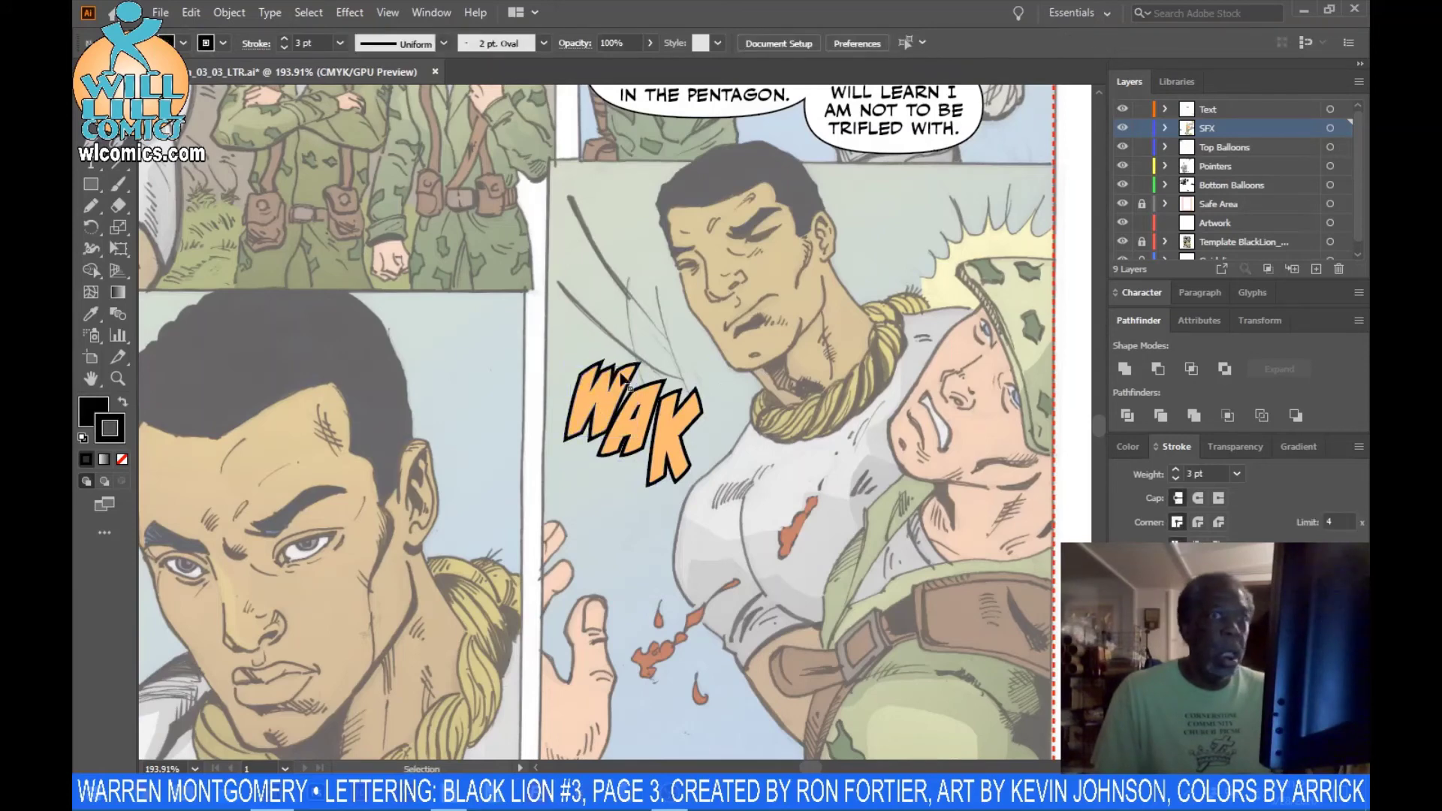
- Group the three orange WAK letter fills and lock that group within the SFX layer
click(614, 410)
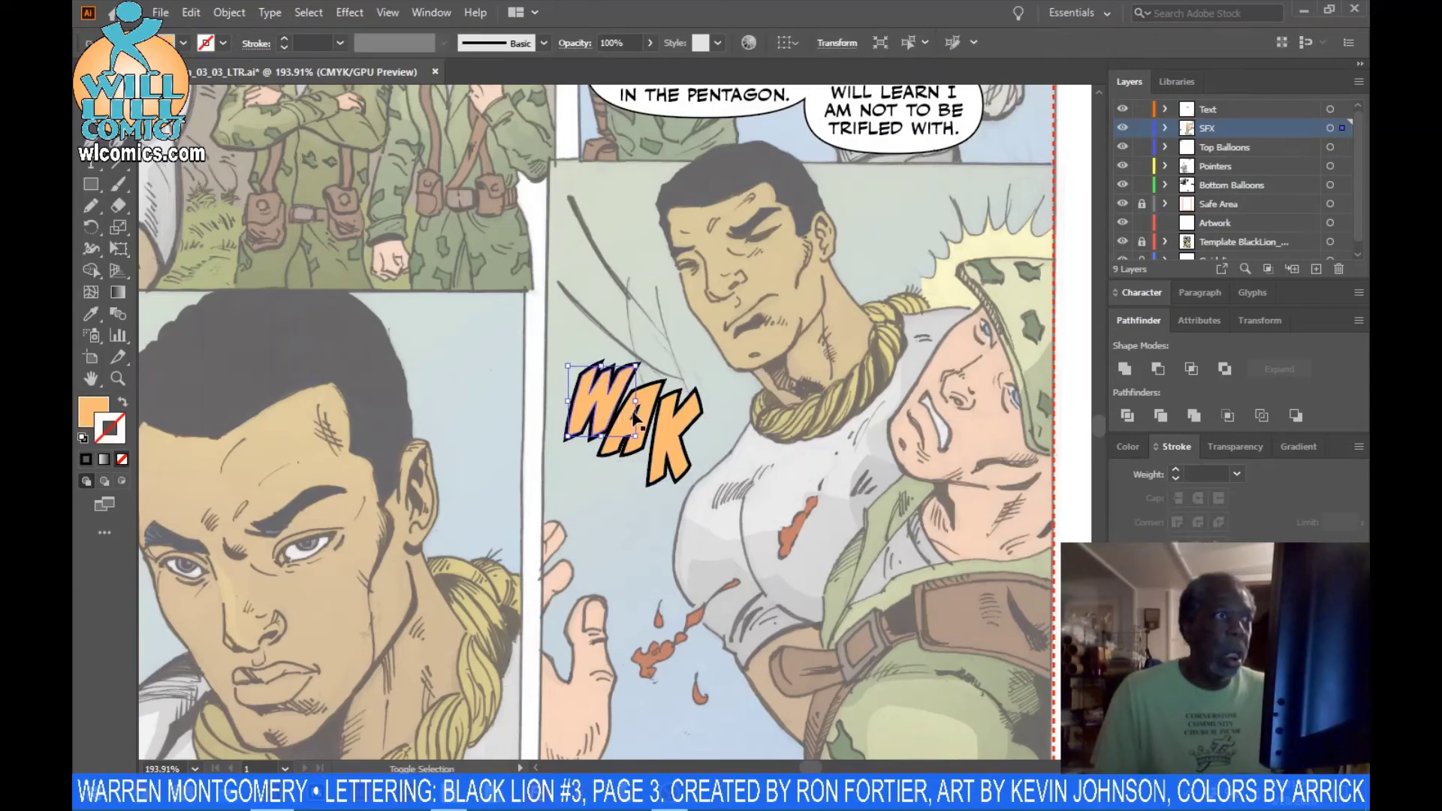
shift+click(668, 432)
shift+click(637, 424)
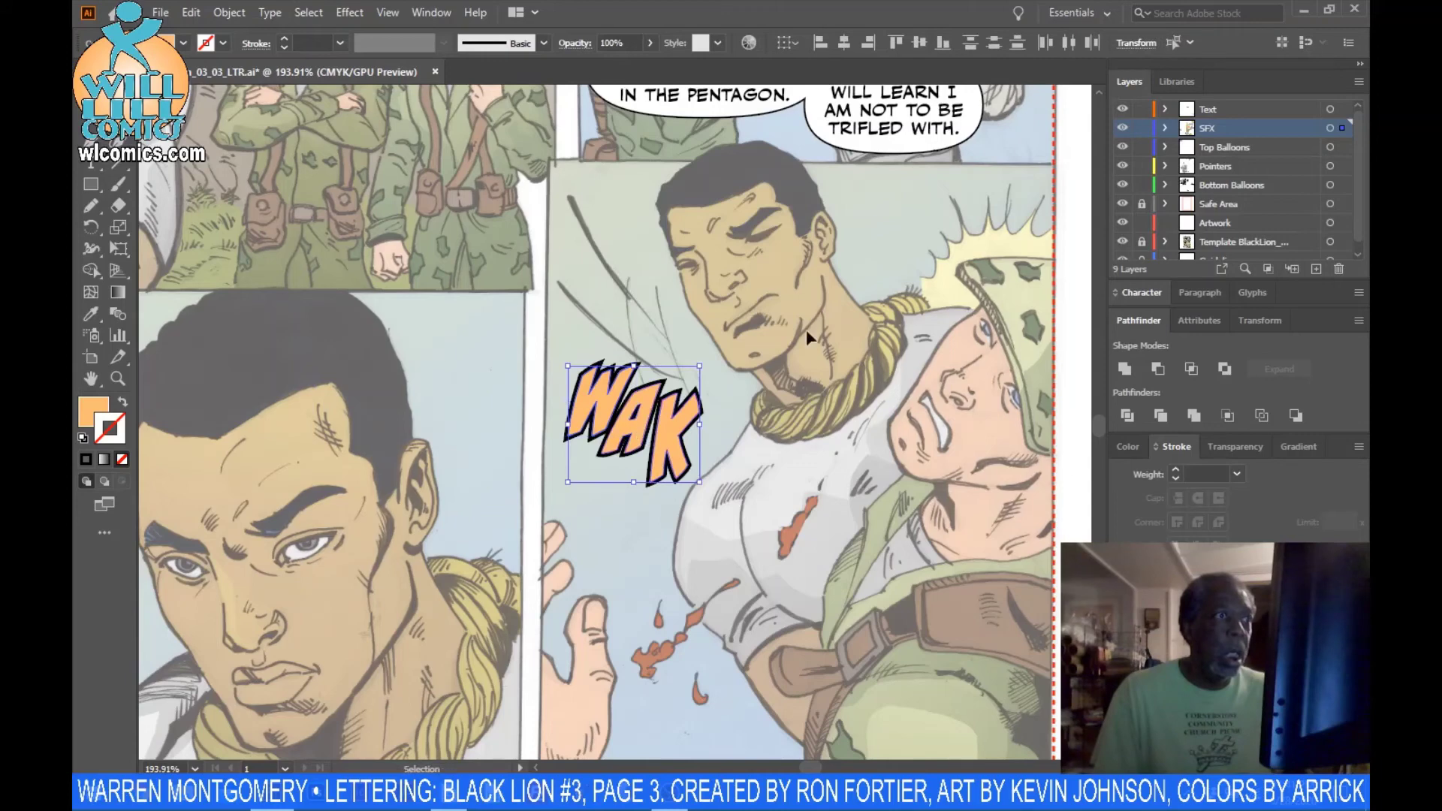
key(a)
key(v)
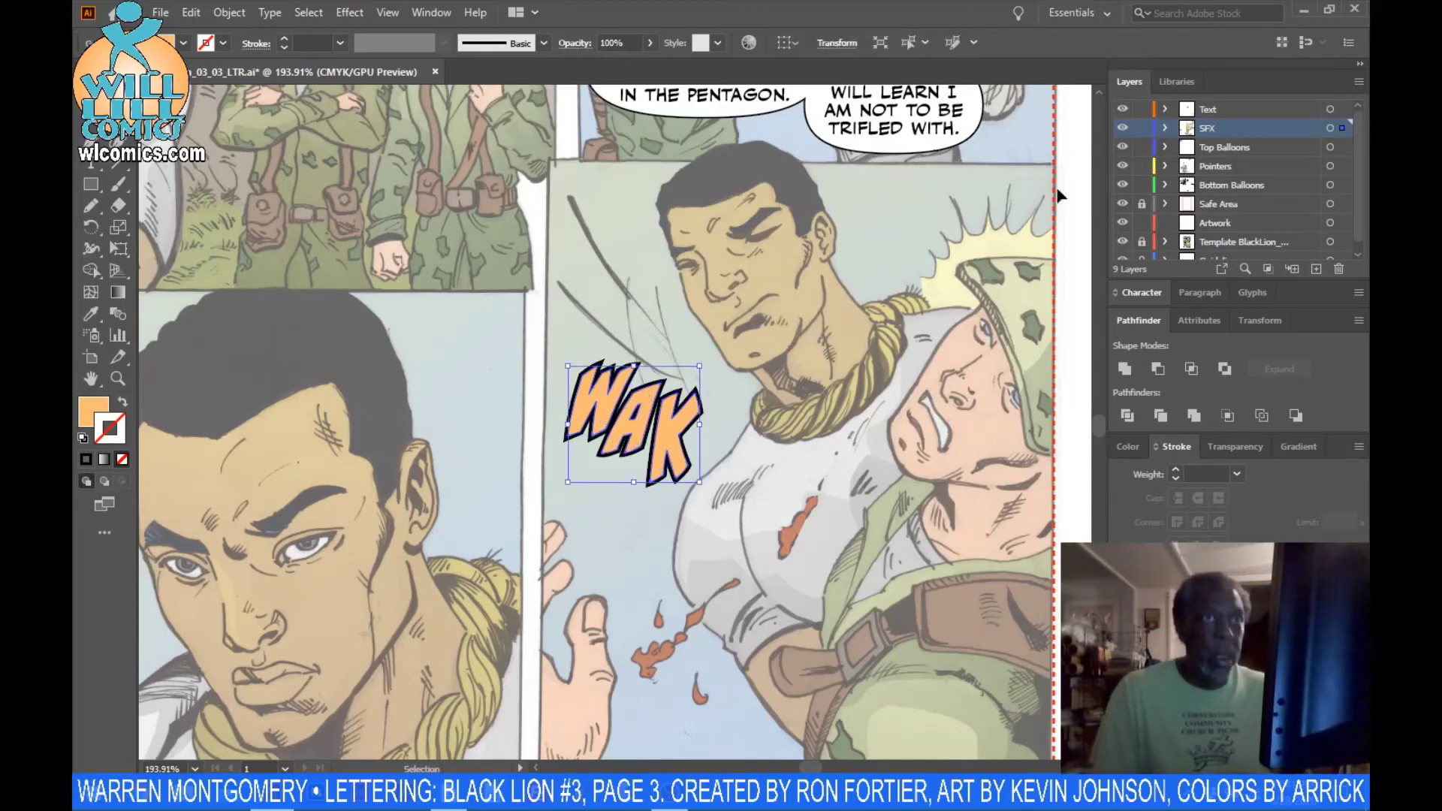
click(1166, 128)
drag(1361, 131, 1359, 206)
click(1061, 250)
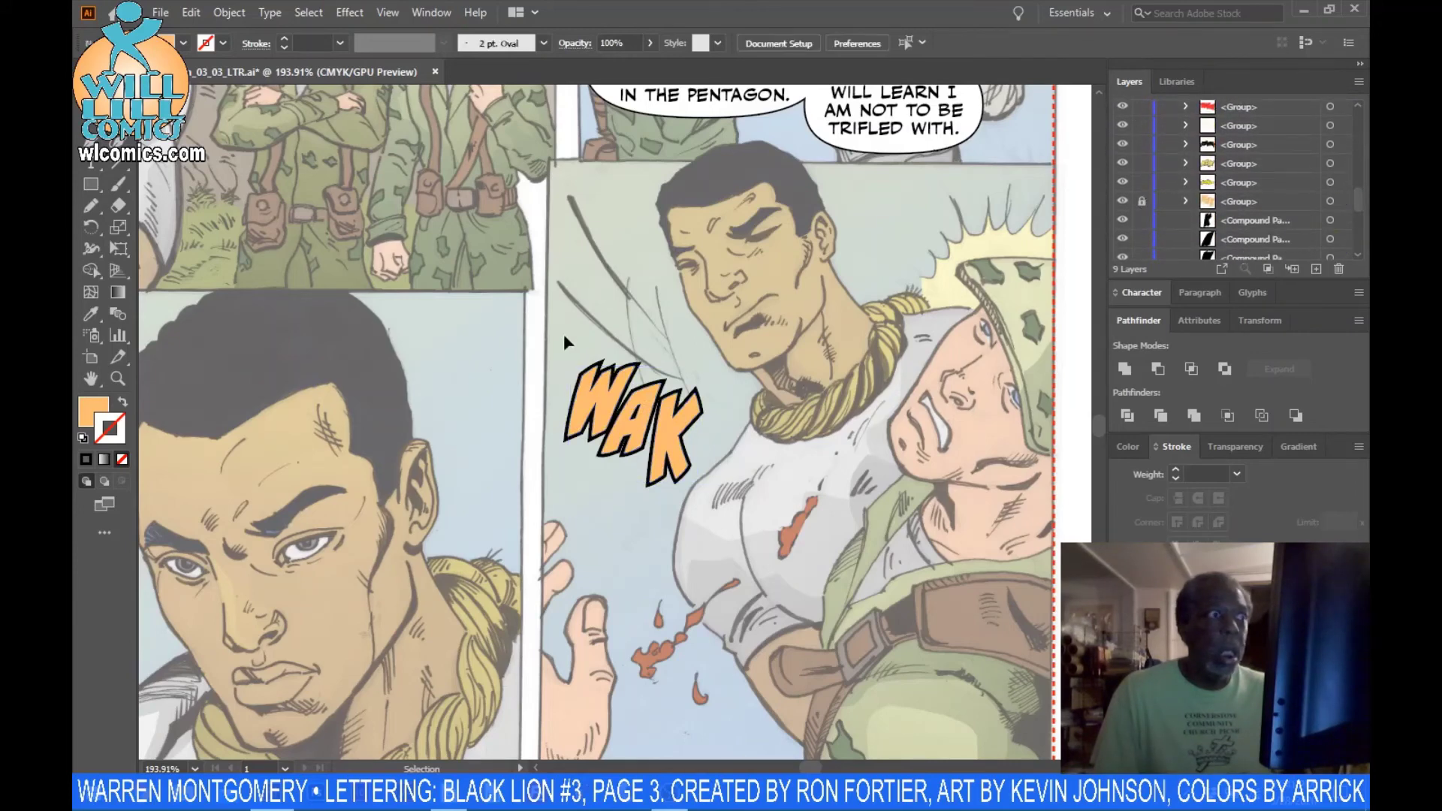
- Give the black WAK outline letters round corner joins and unlock the orange fill group
drag(564, 334, 691, 445)
click(1199, 526)
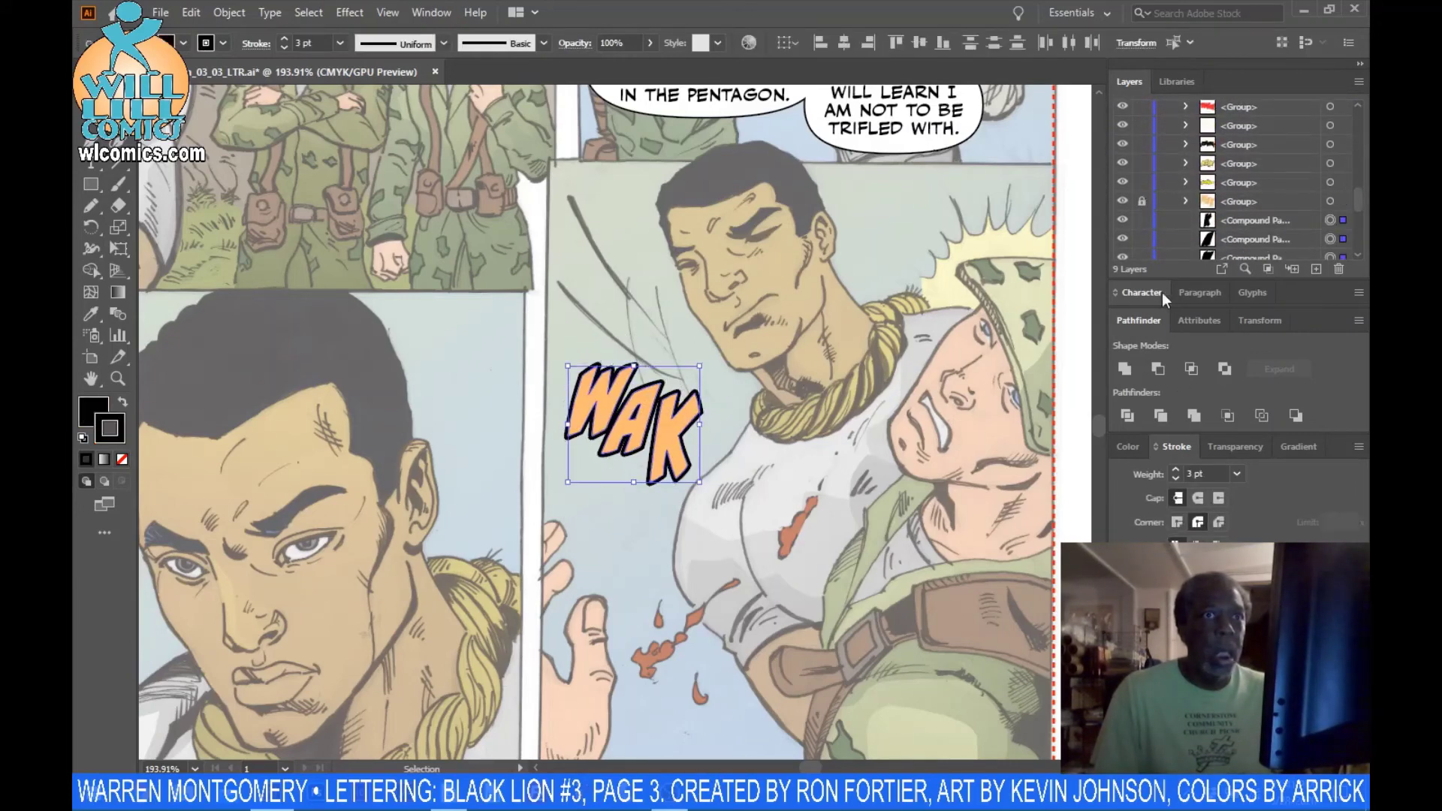
click(810, 341)
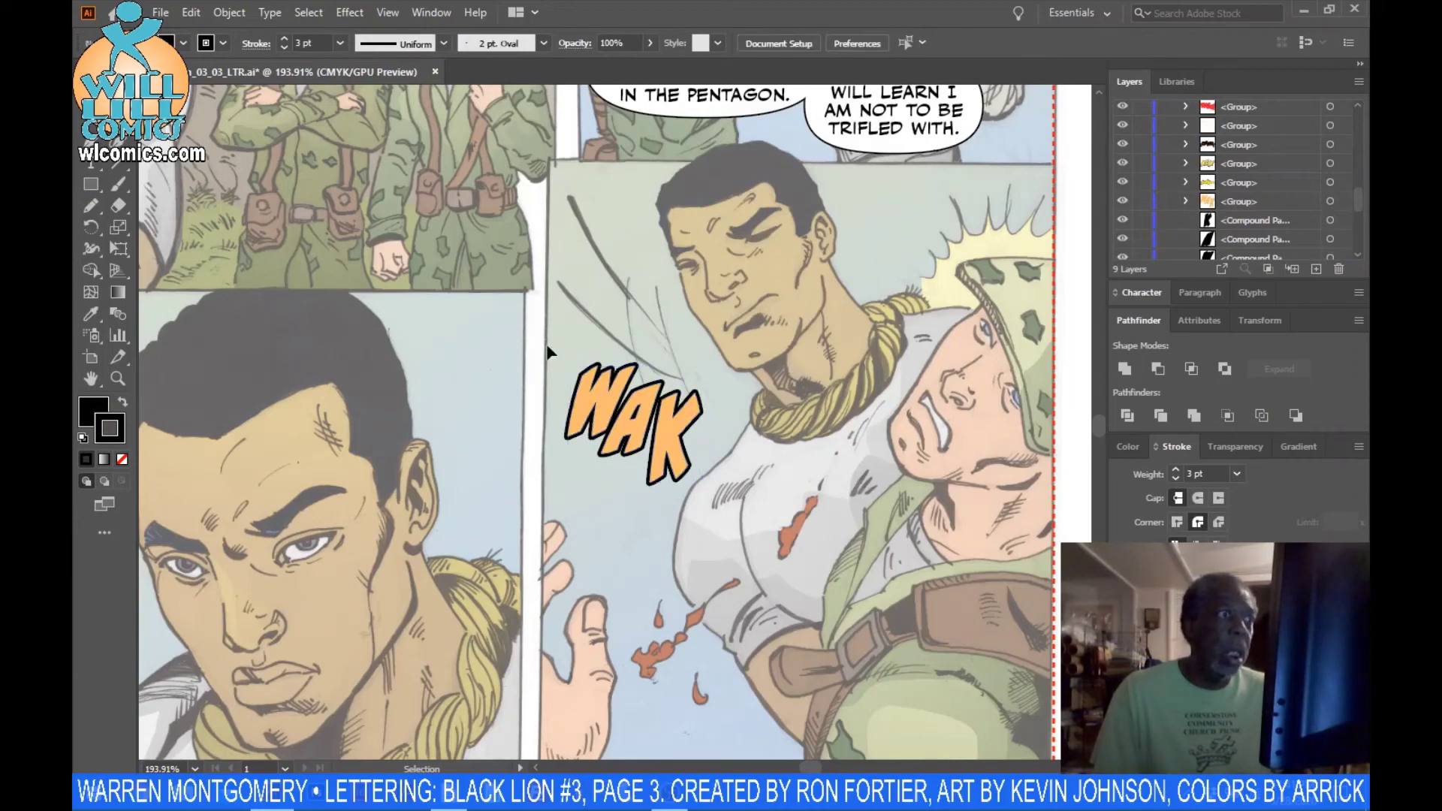
drag(547, 347, 678, 460)
click(715, 395)
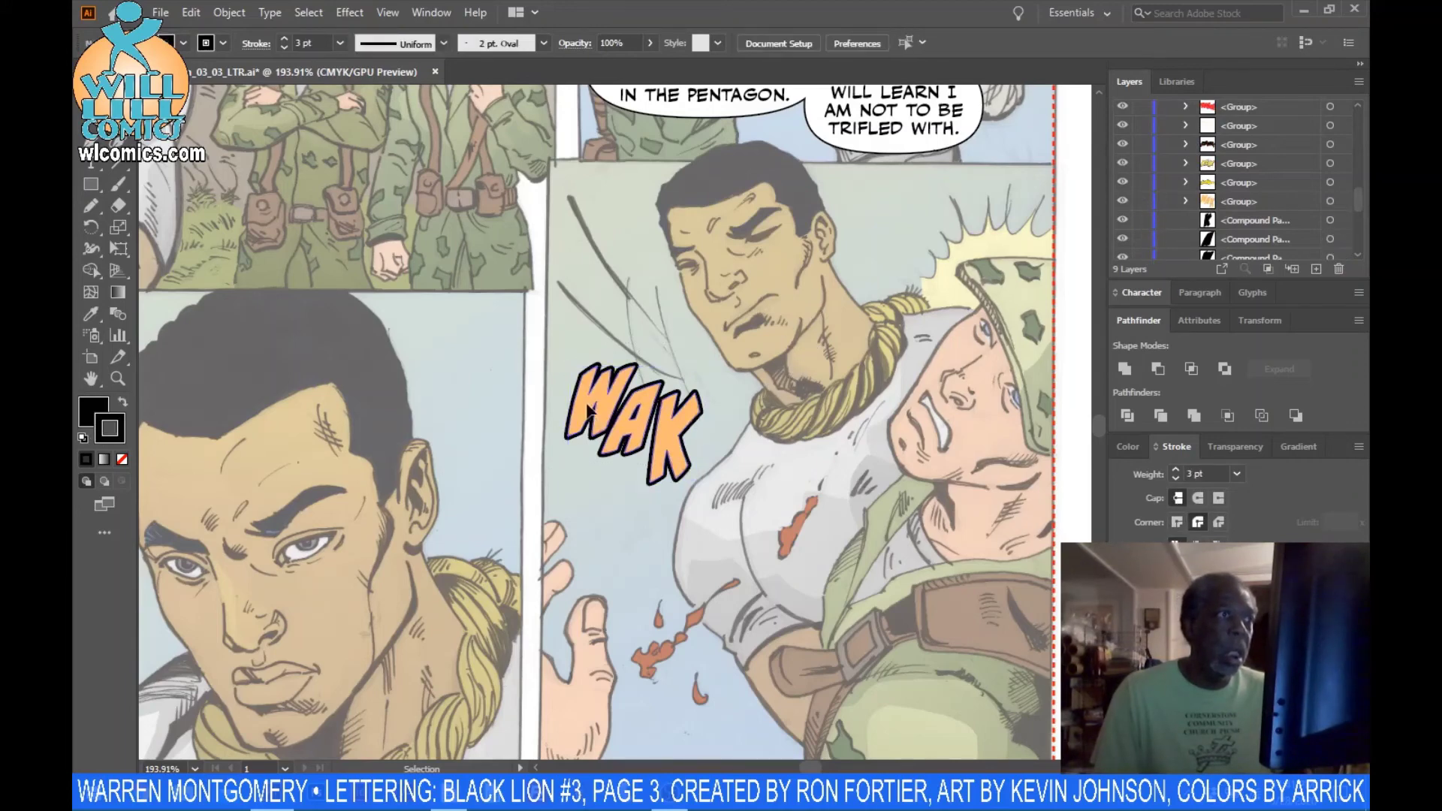
- Recolor the WAK letter fills yellow by setting magenta to 0, keeping them without a stroke
click(674, 427)
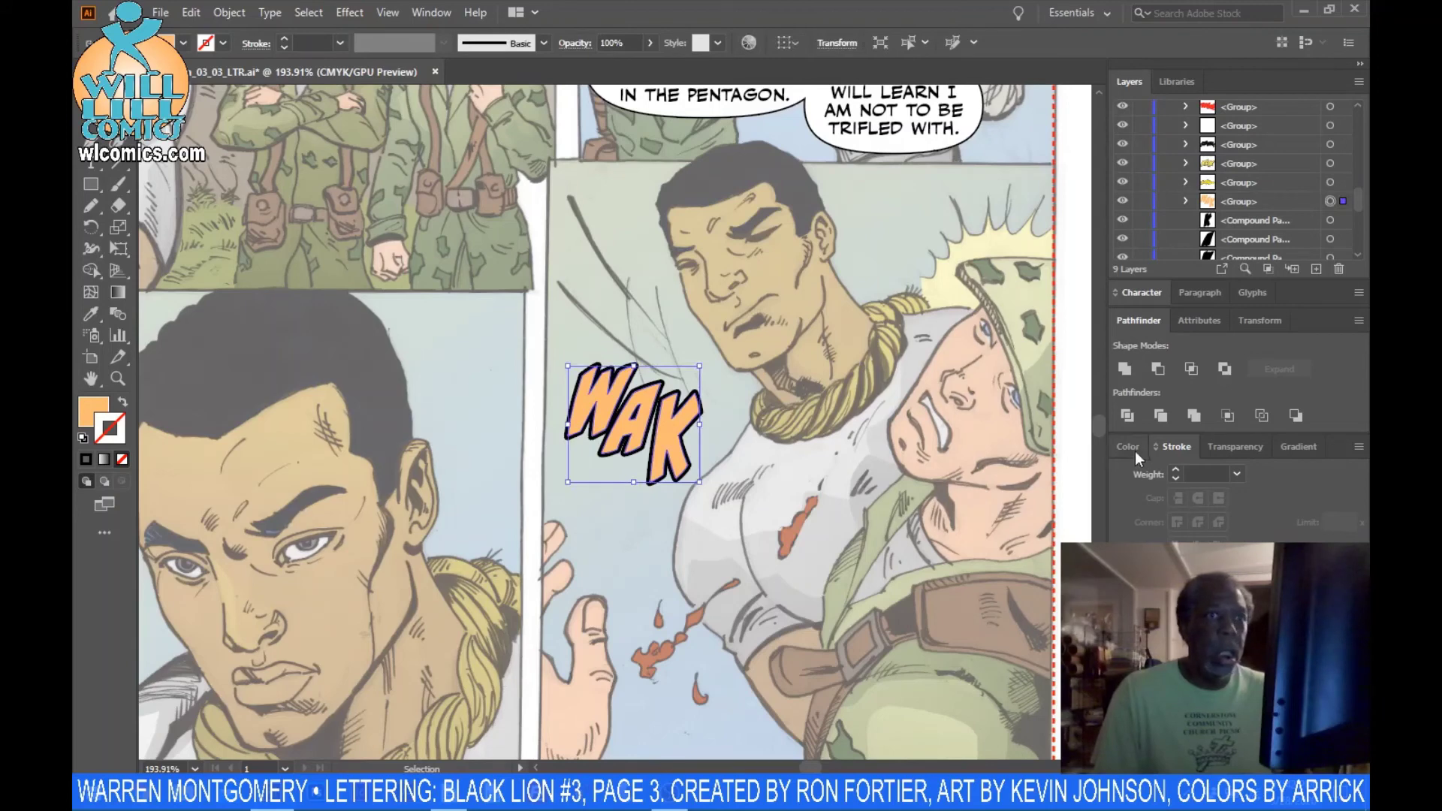
click(1160, 597)
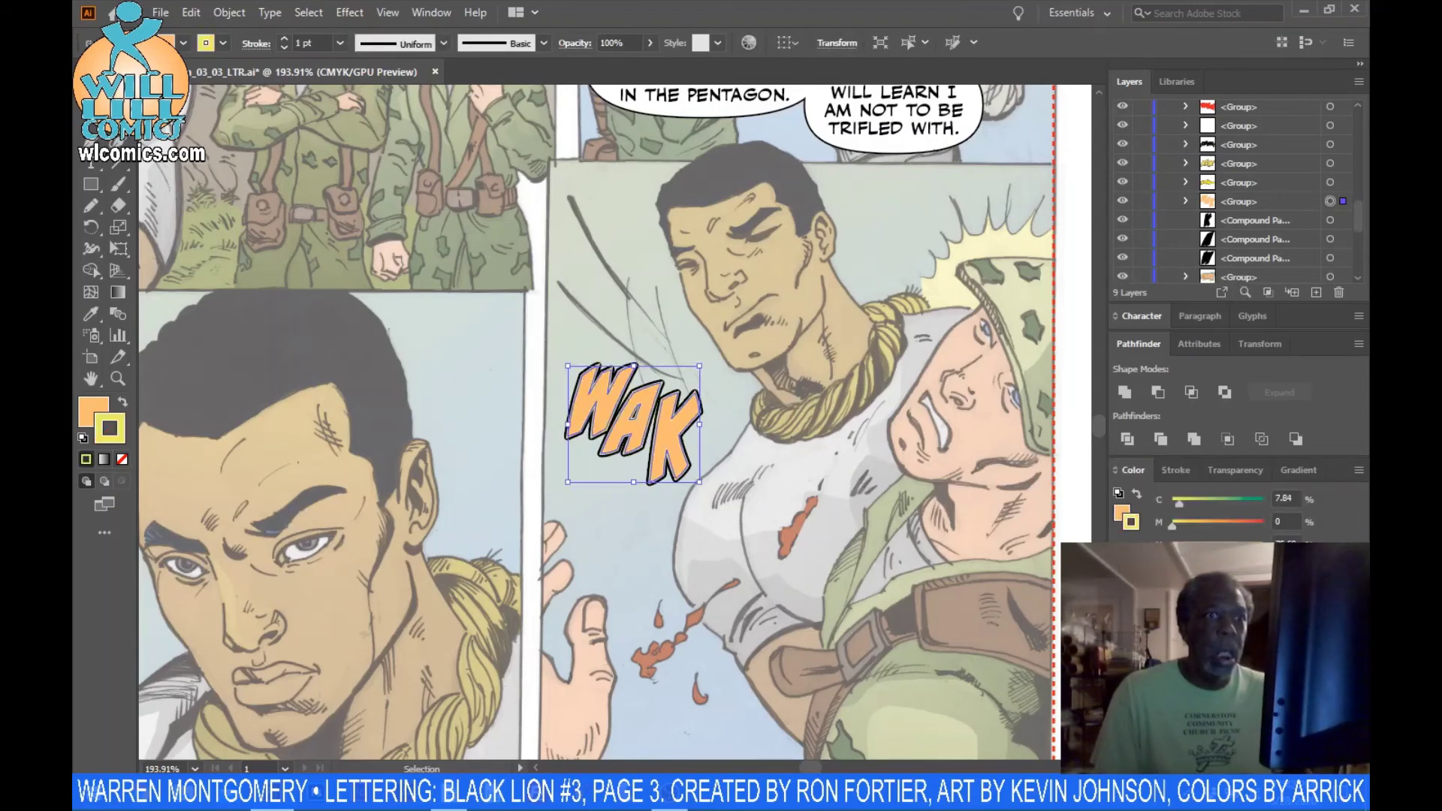
key(slash)
key(x)
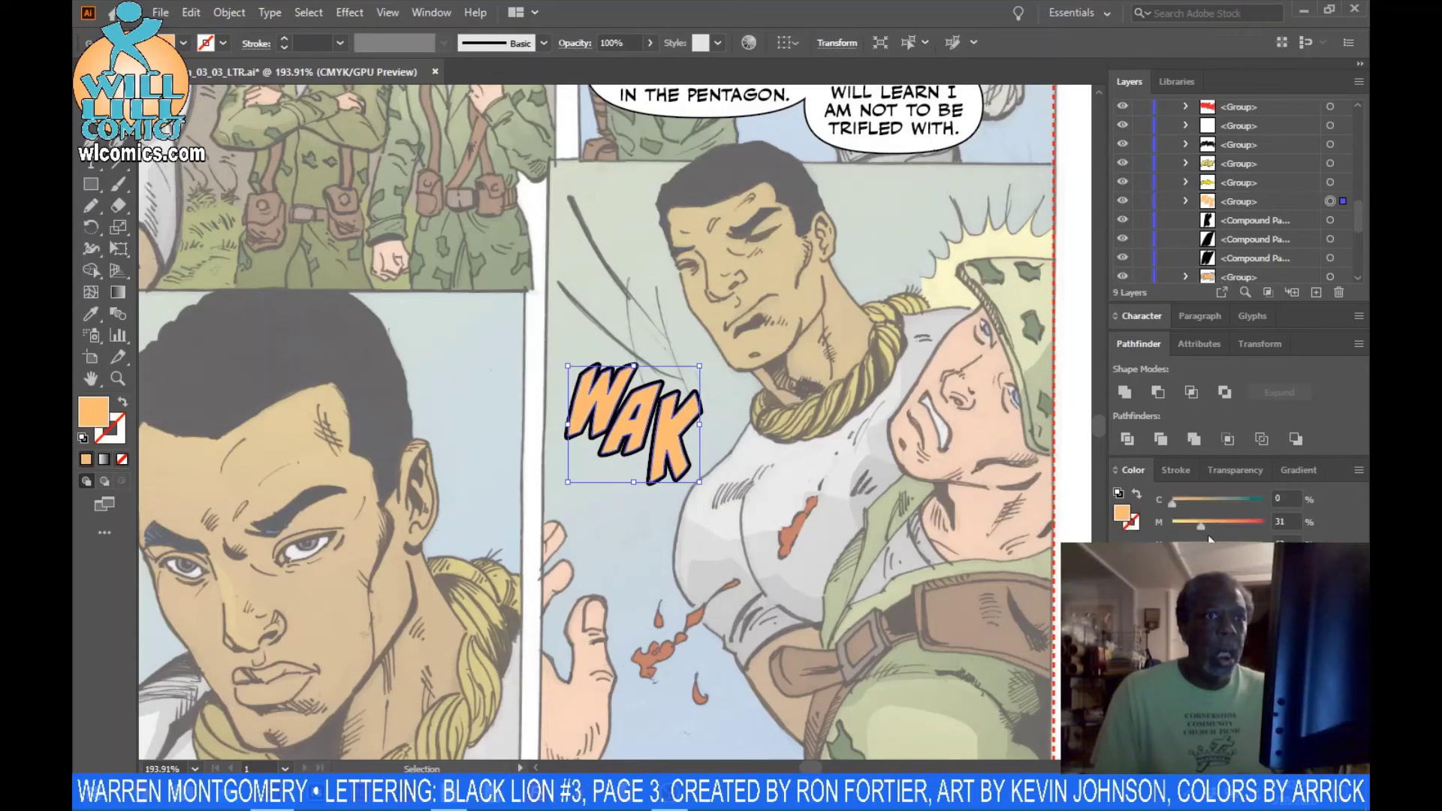
drag(1189, 527, 1172, 526)
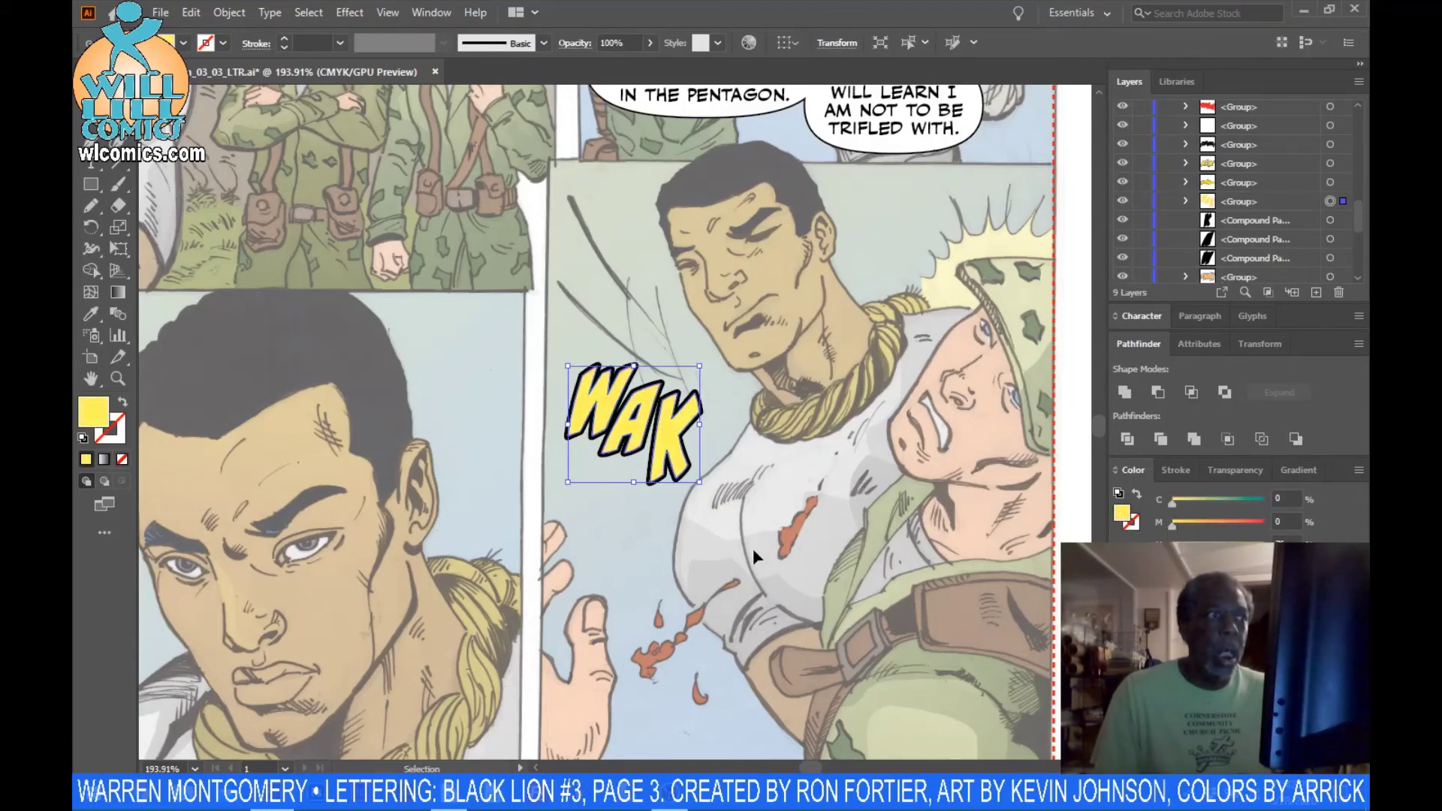
- Move the whole WAK sound effect to the upper part of panel 5, between the two characters' heads
drag(678, 453, 744, 495)
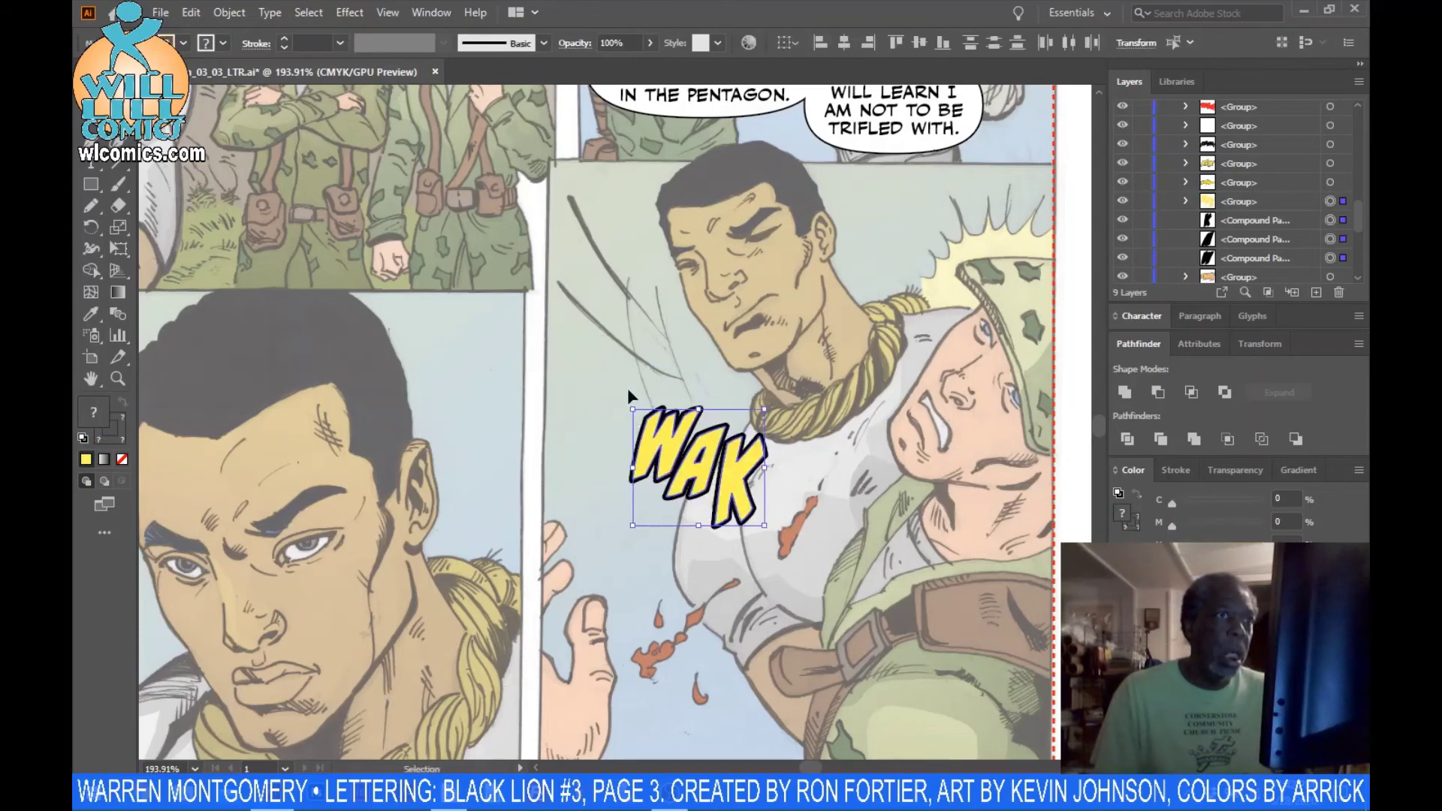
drag(723, 486, 937, 244)
click(1004, 227)
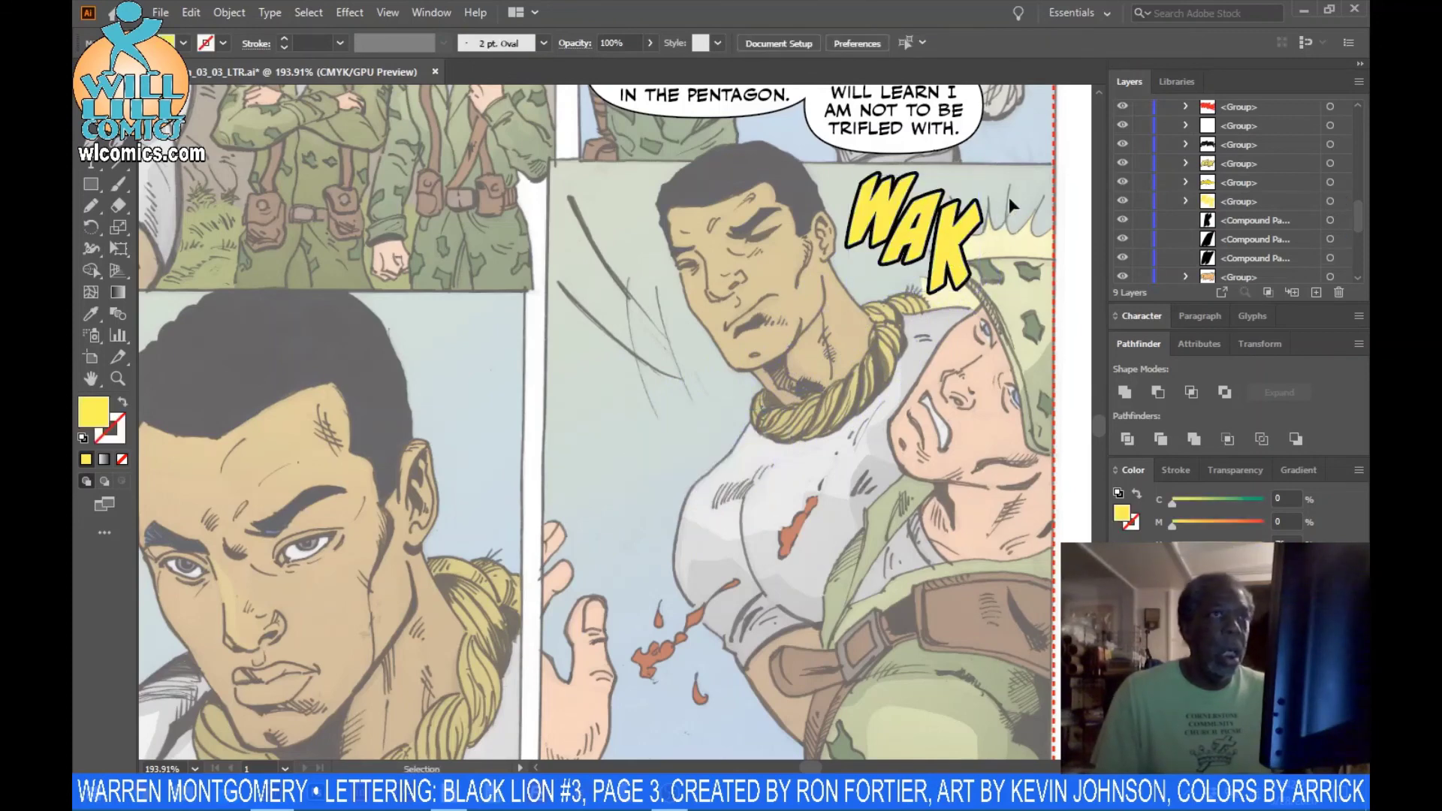
- Rotate the WAK sound effect slightly counterclockwise
click(983, 233)
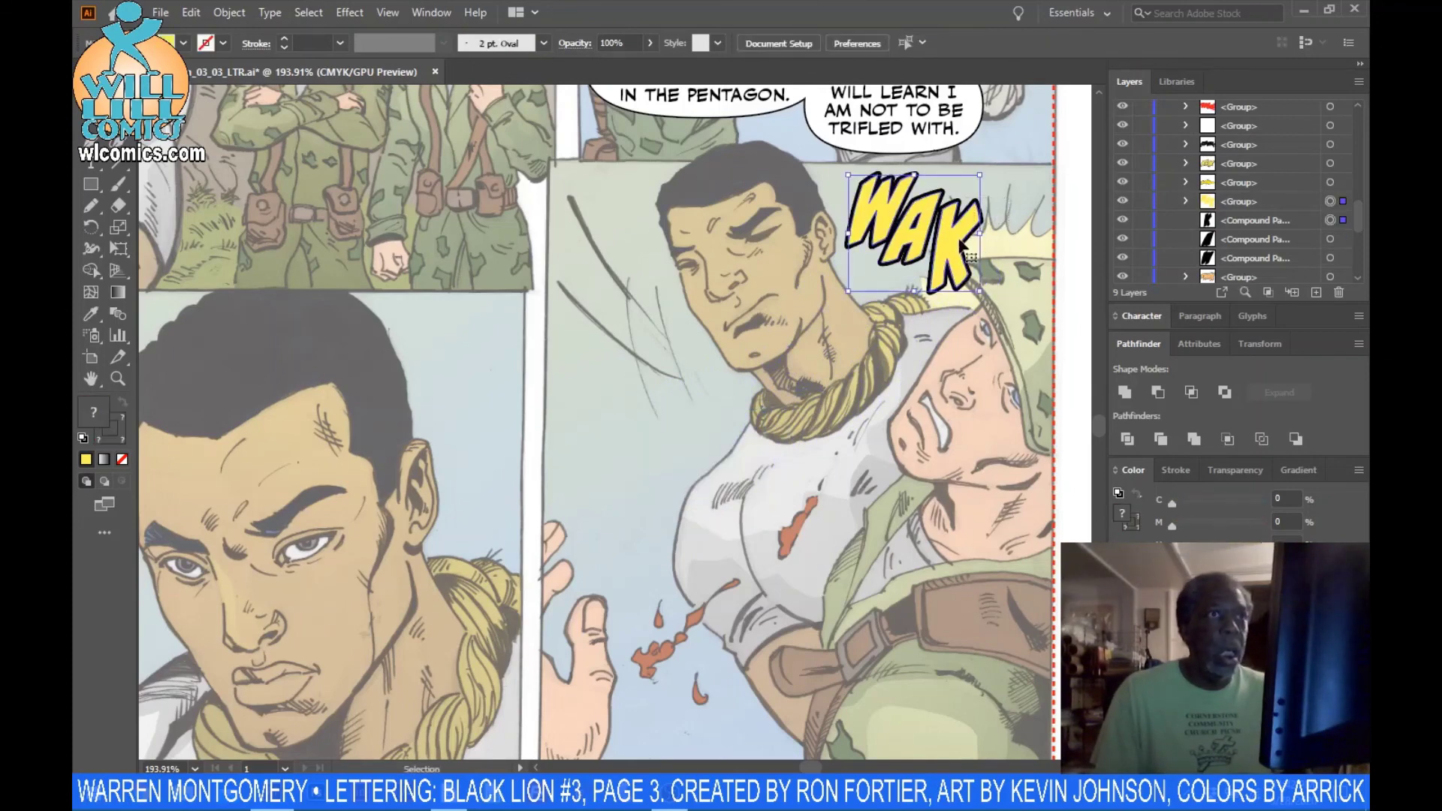
click(993, 210)
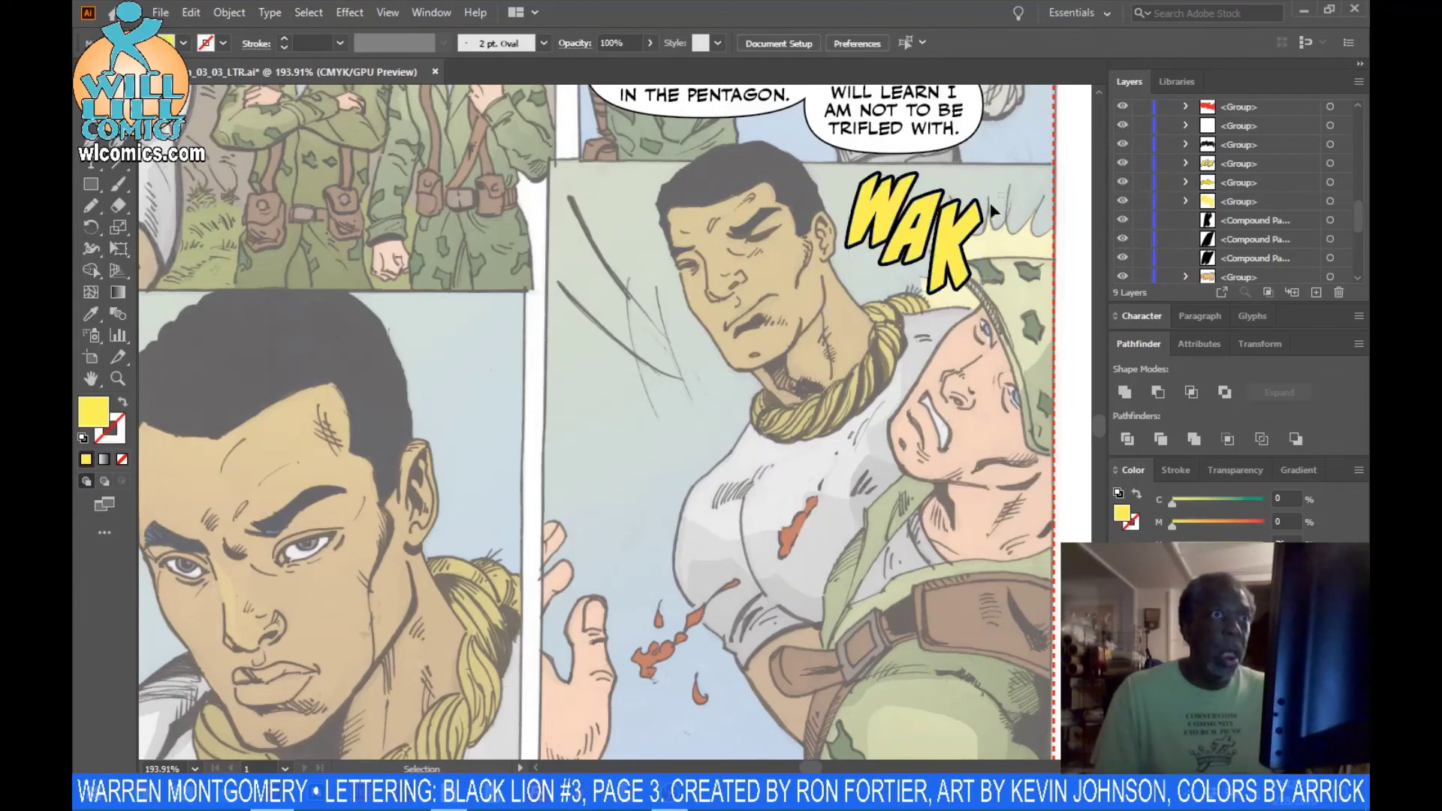
click(989, 226)
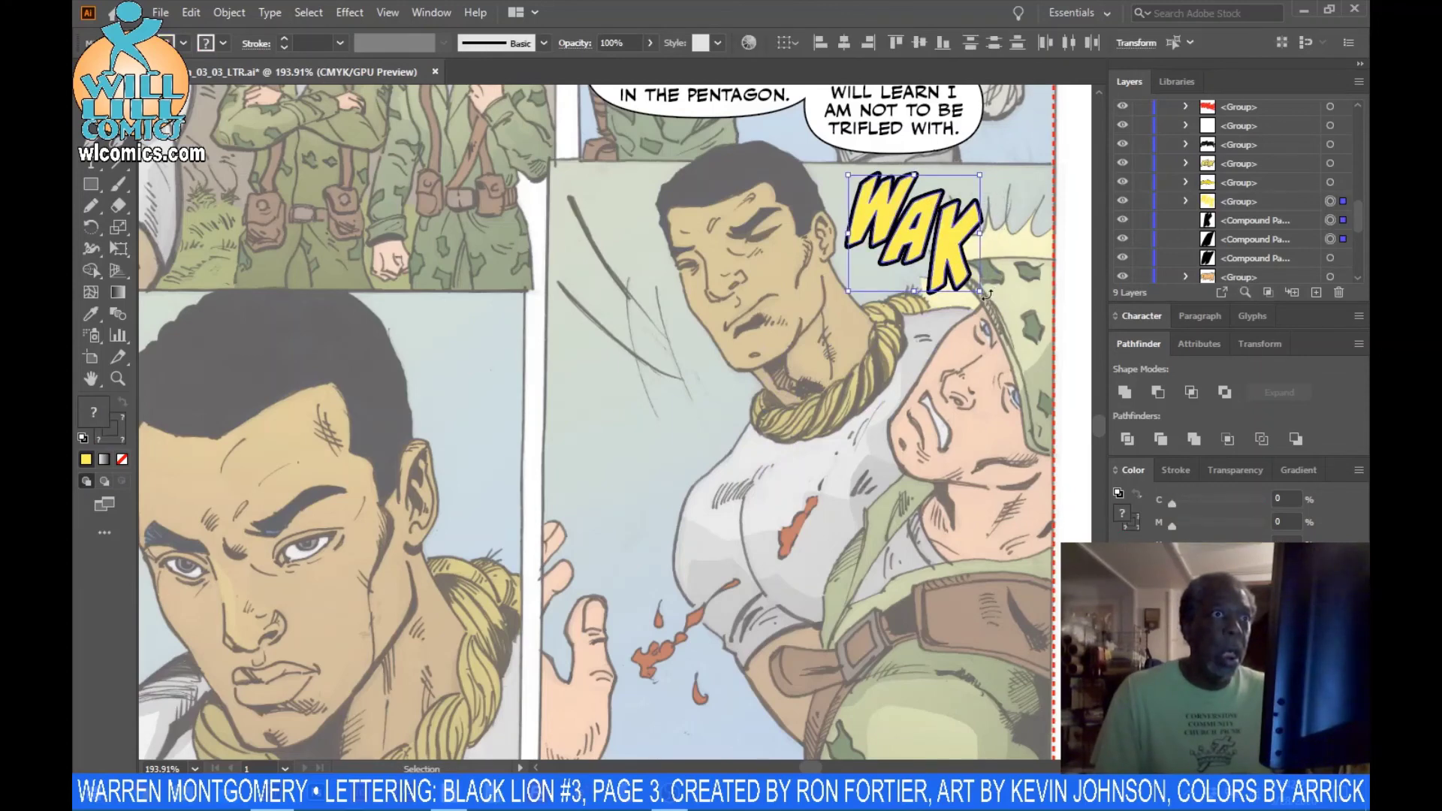
drag(990, 293, 1018, 244)
key(ctrl+z)
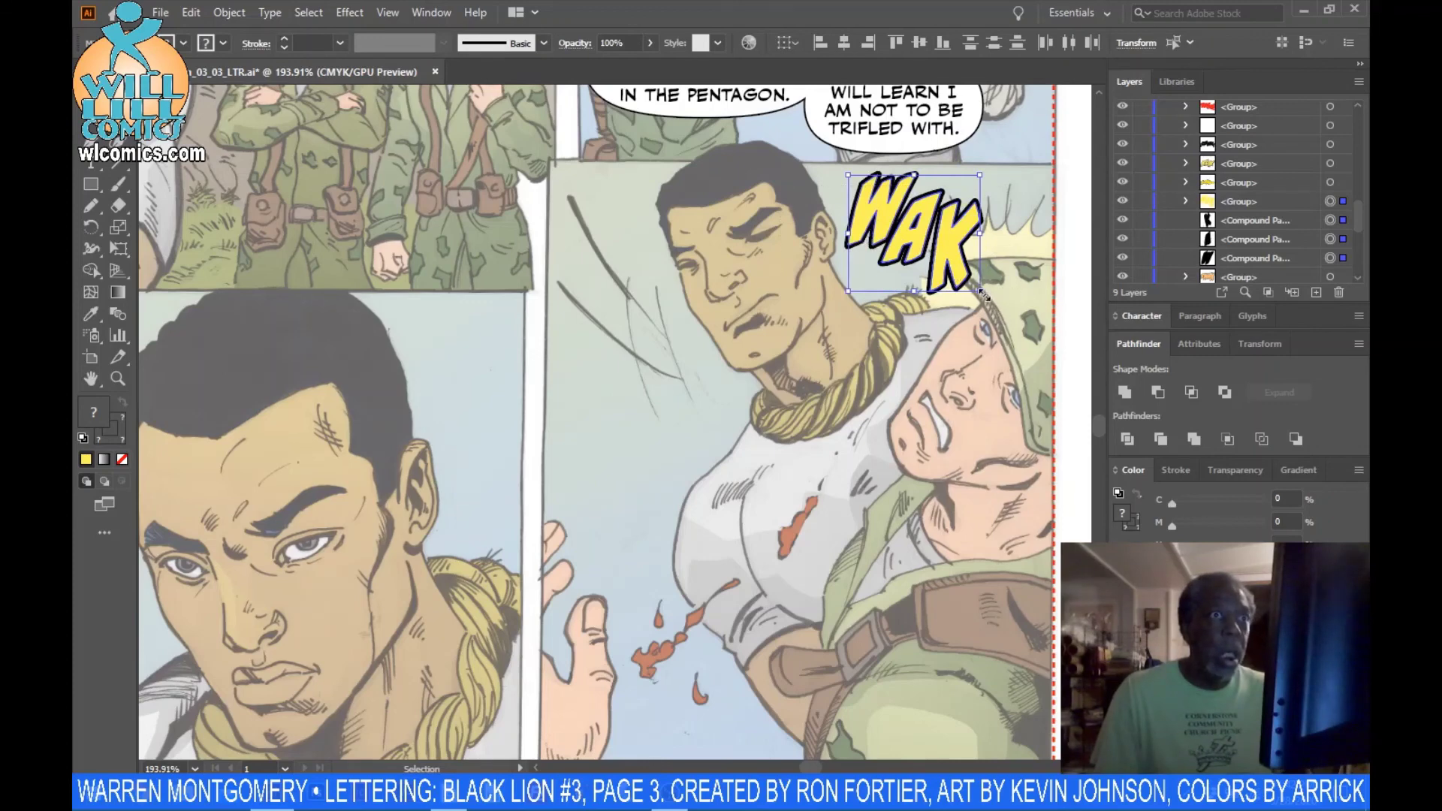
drag(989, 287, 1005, 280)
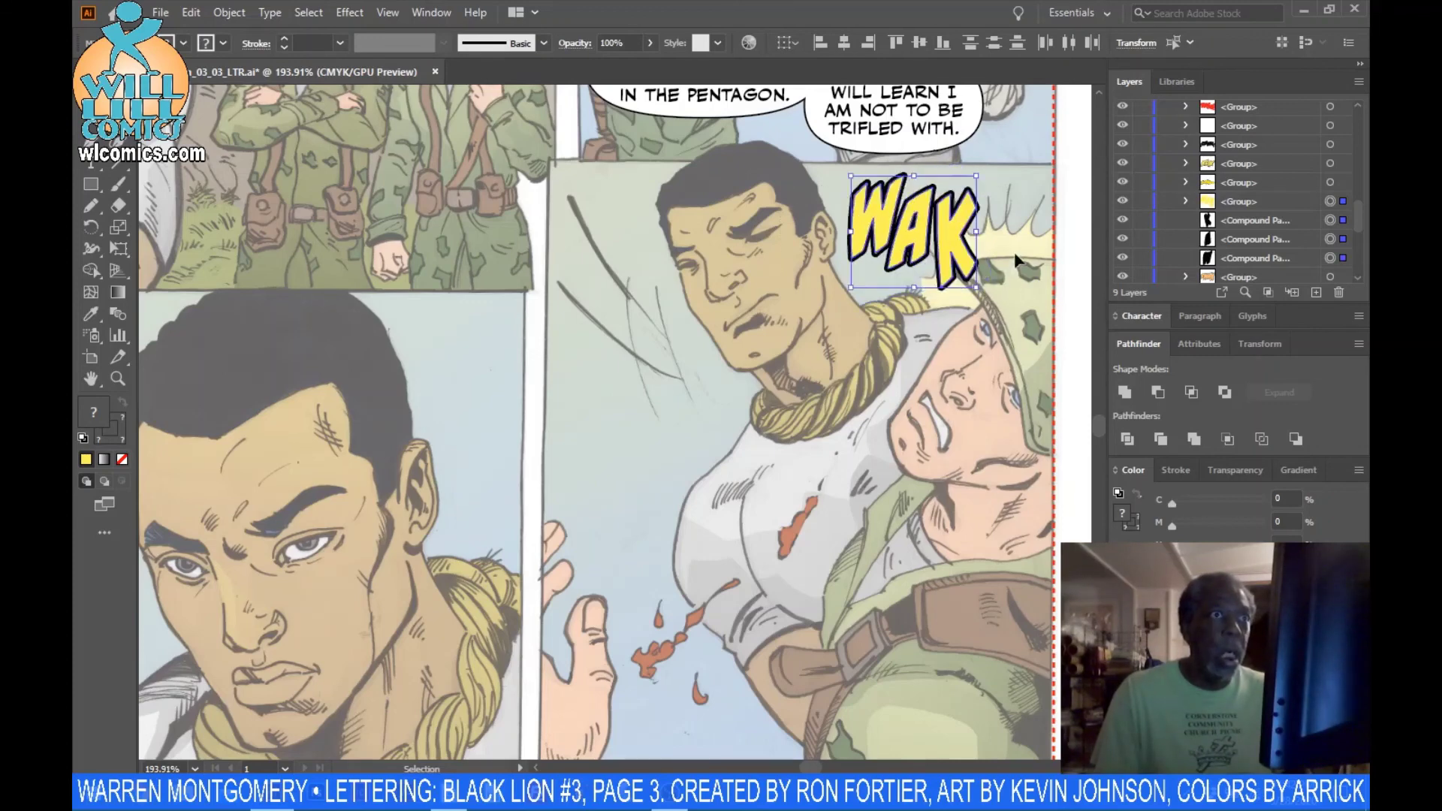
click(1014, 254)
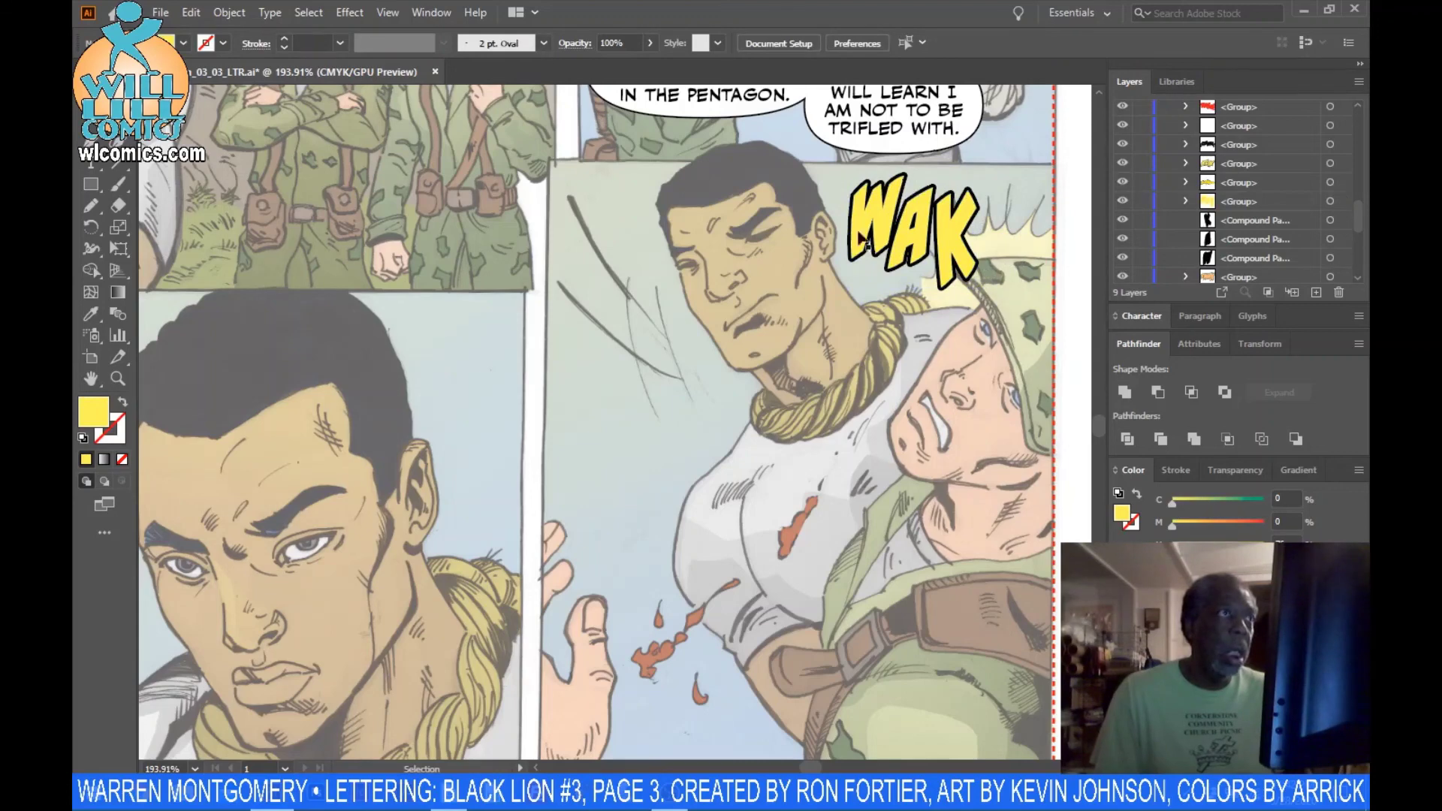
- Scale the WAK sound effect down slightly, keeping it beside the standing character's head
click(864, 218)
drag(986, 295, 948, 259)
click(993, 233)
click(988, 234)
- Ungroup the yellow WAK fills, then tilt the K with its outline and tuck it closer to the A
click(938, 230)
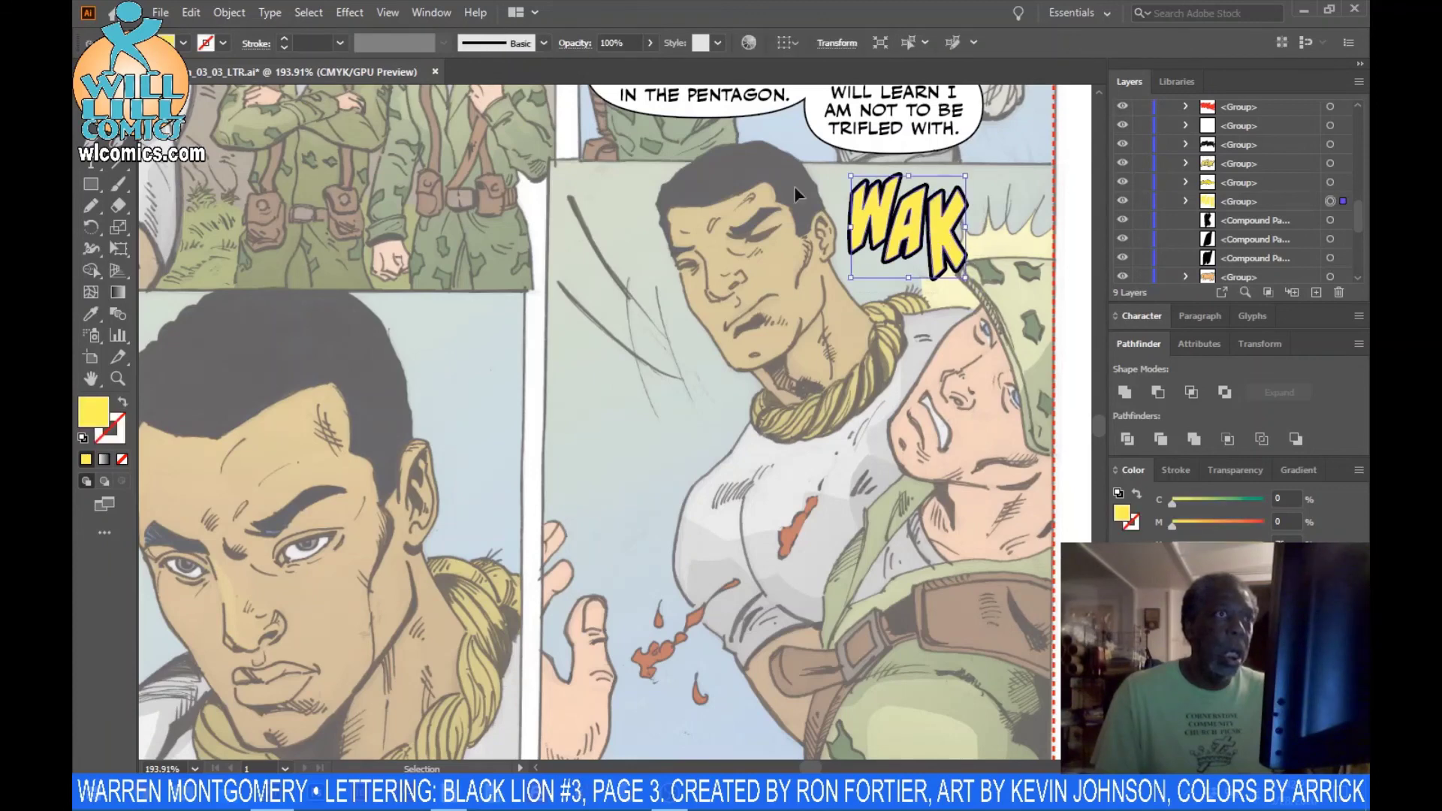
click(239, 15)
click(253, 119)
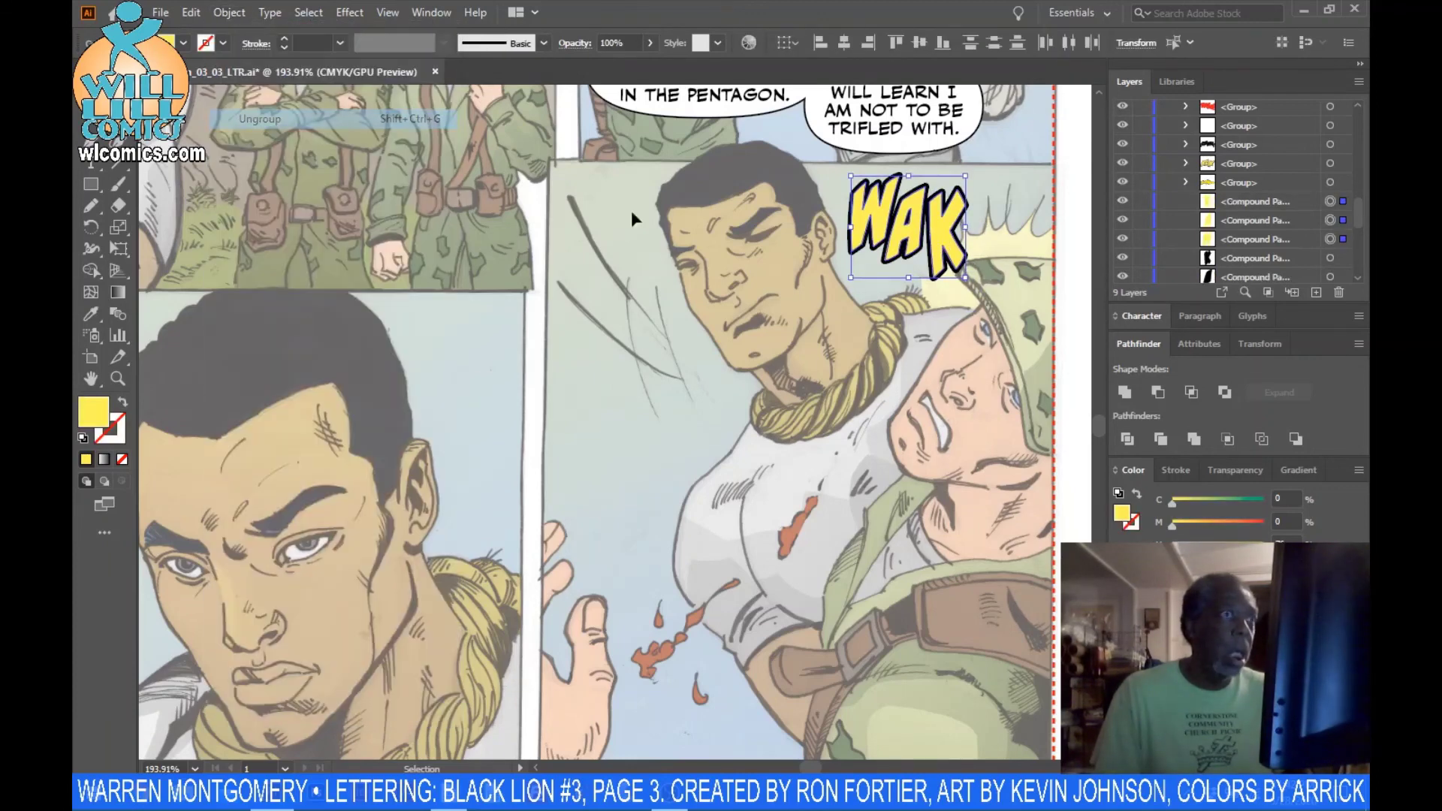
click(639, 217)
drag(943, 278, 969, 184)
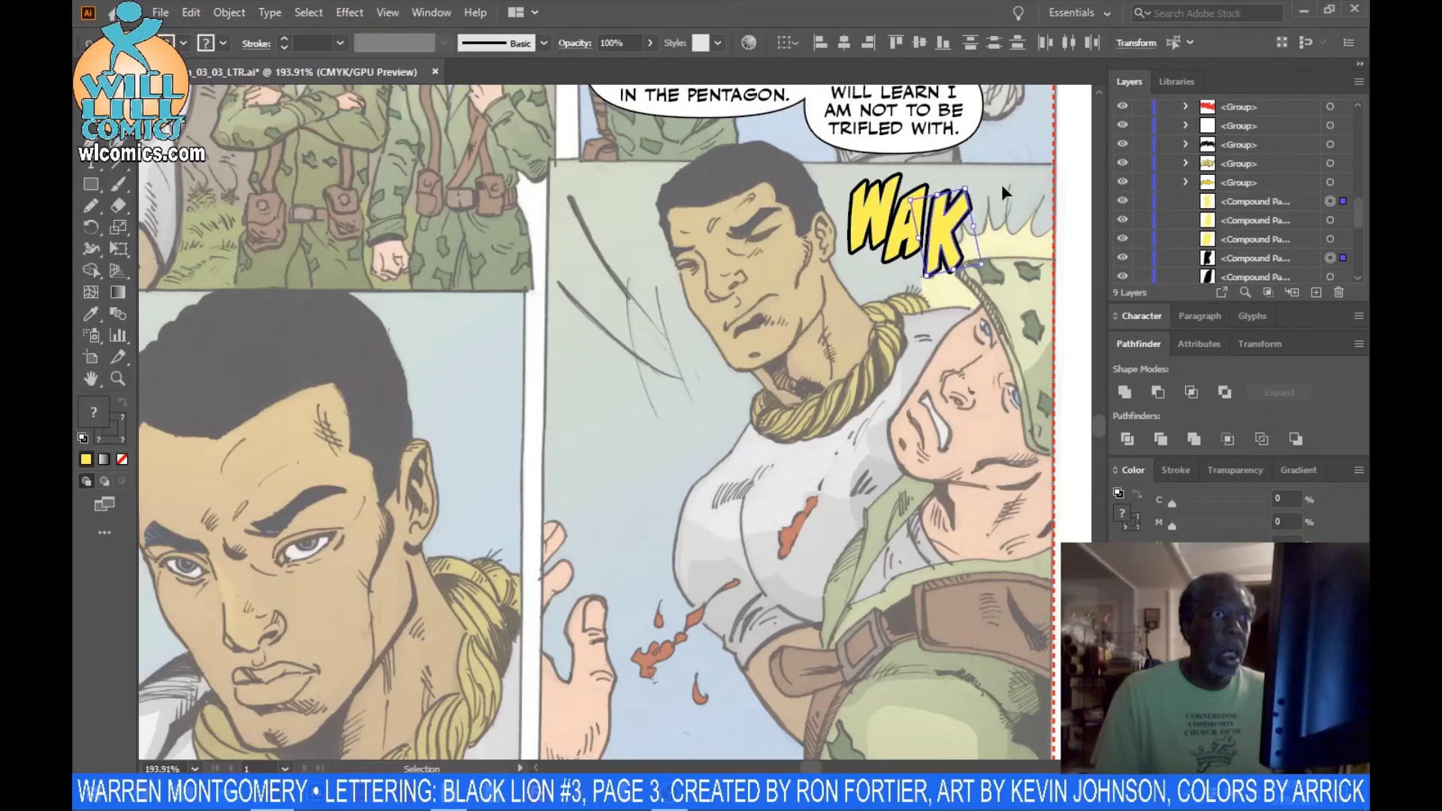
click(1003, 188)
mouse_move(957, 238)
mouse_down()
mouse_move(947, 249)
mouse_move(942, 236)
mouse_up()
click(1007, 213)
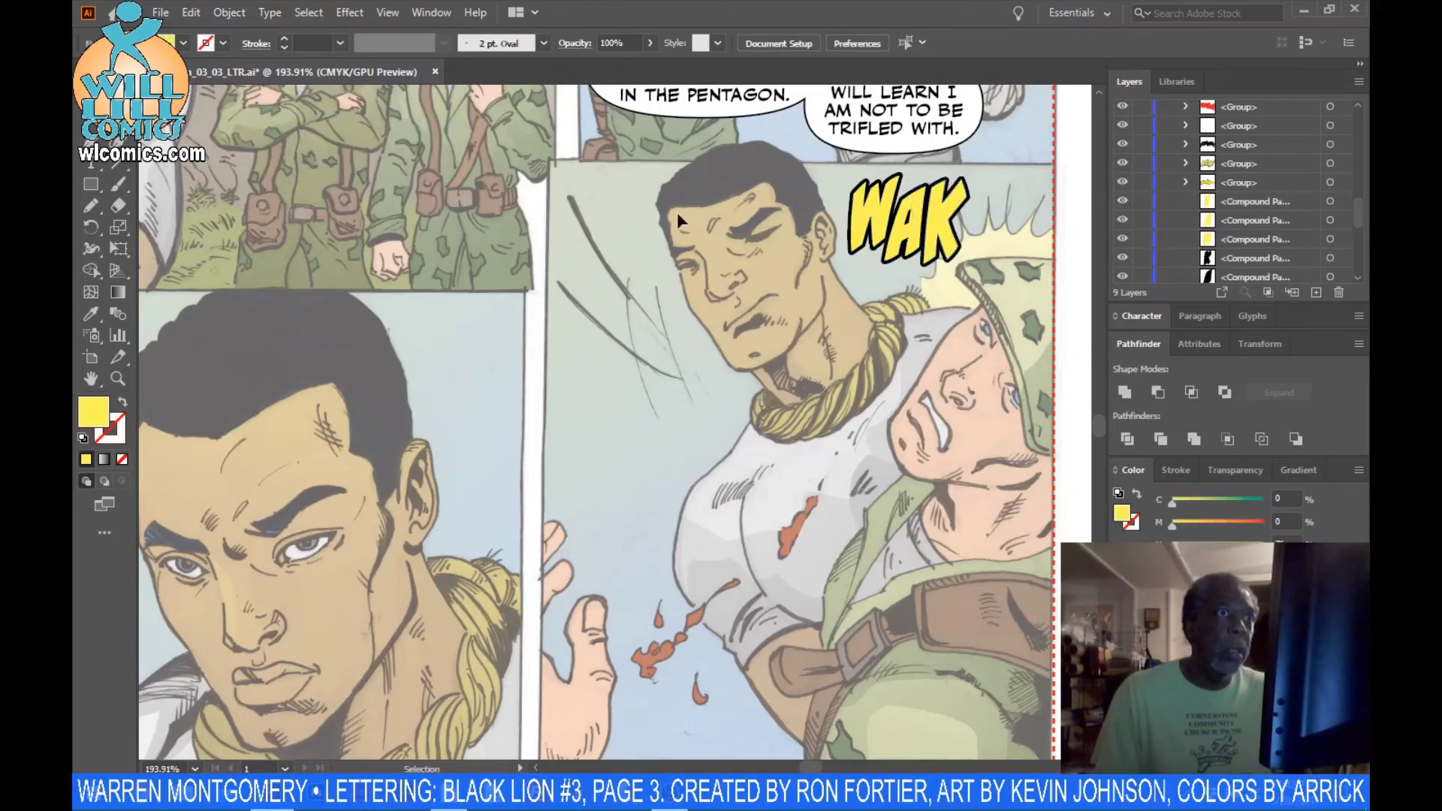
- Fit the whole artboard in the window to review the lettered page
click(391, 12)
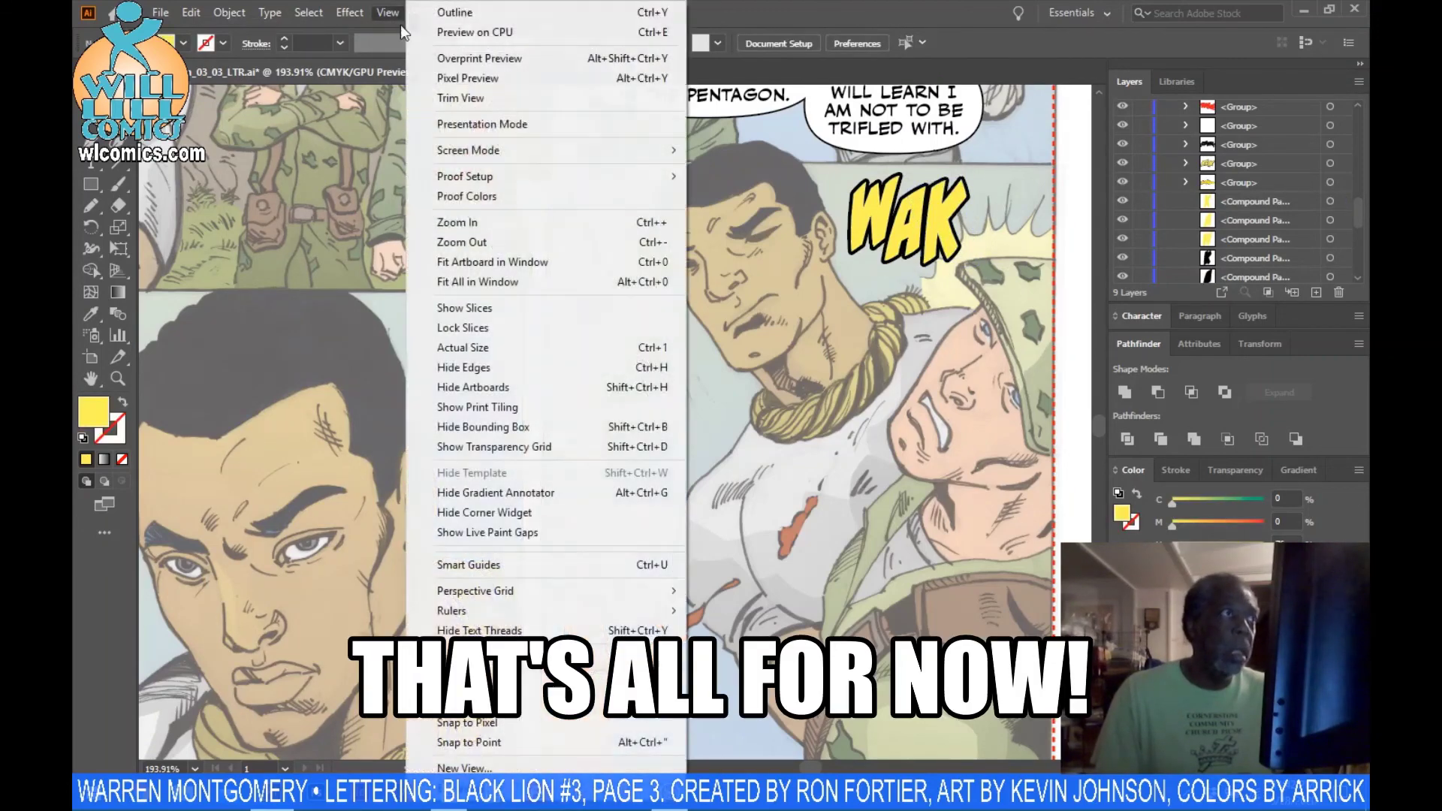
click(435, 263)
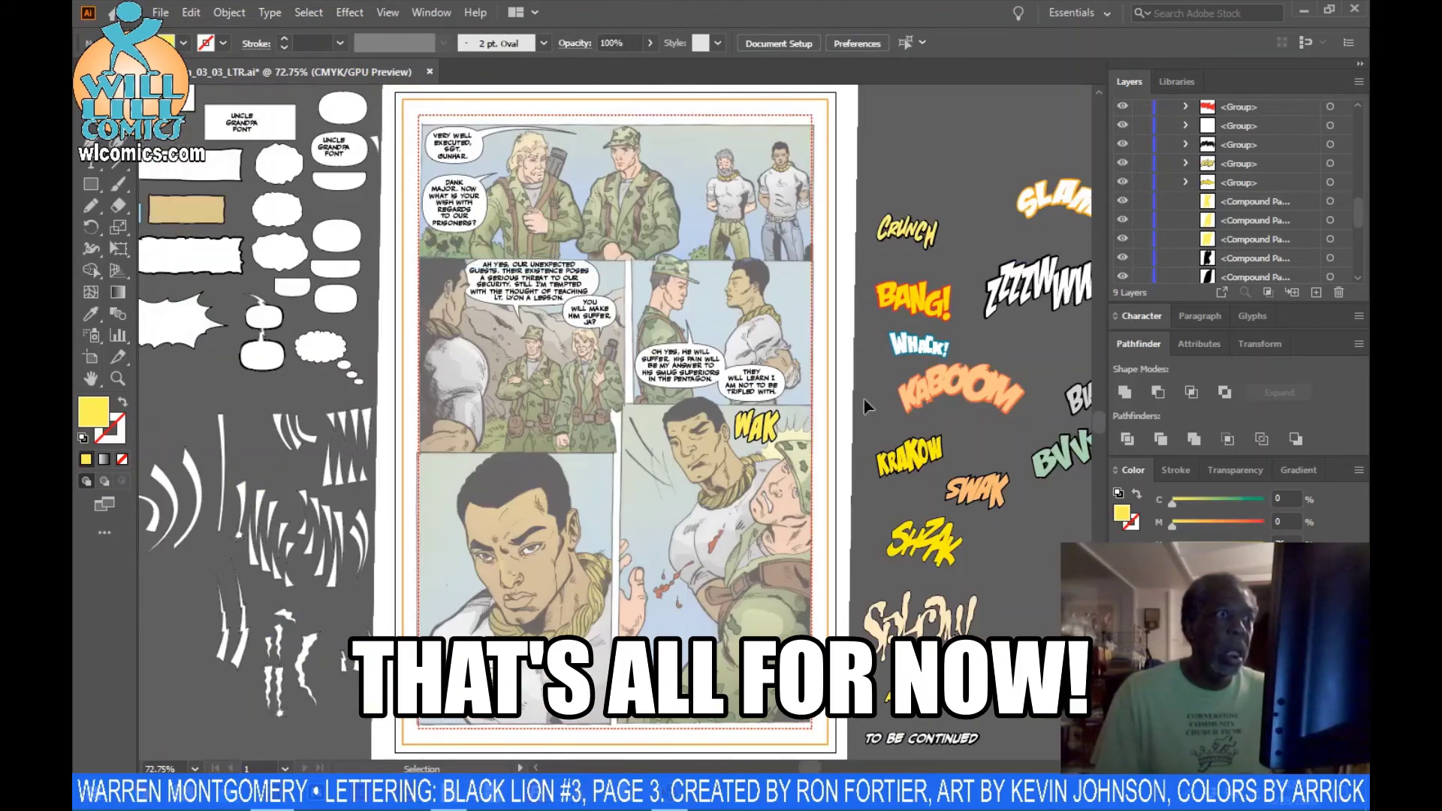